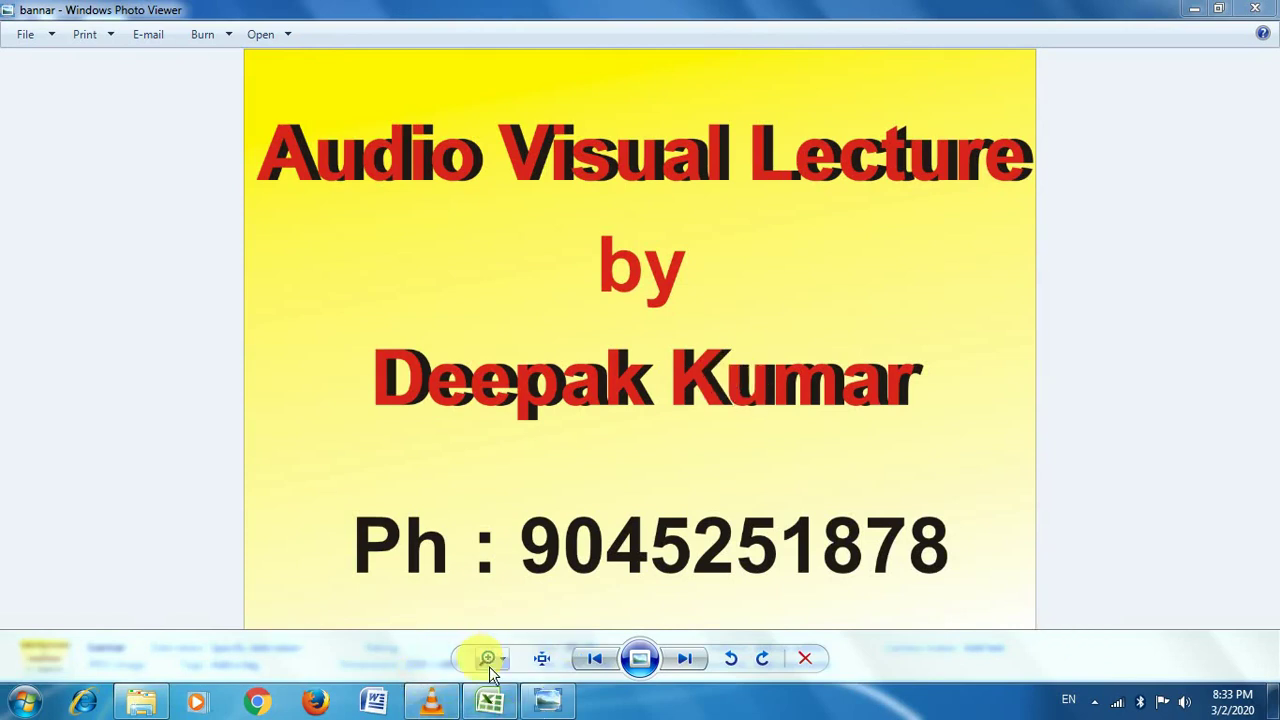
Step: Bring the product price workbook to the front in Excel with the Formulas ribbon showing
left_click(490, 700)
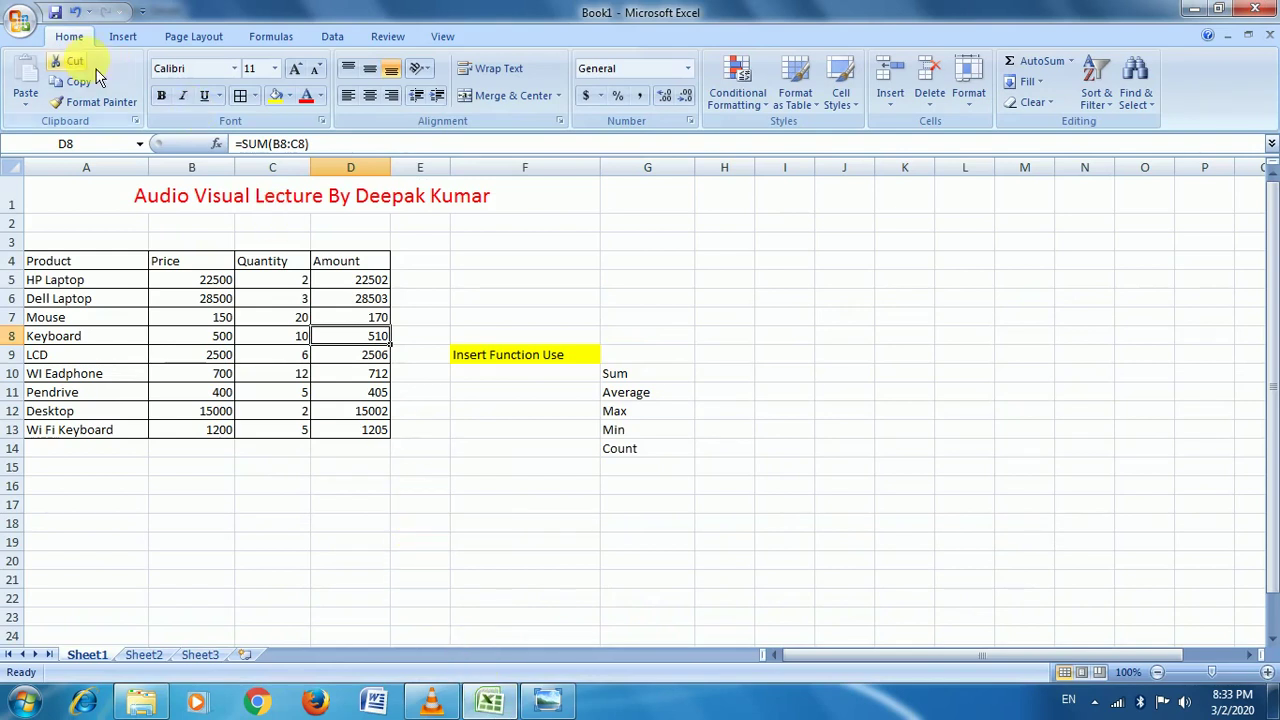
left_click(291, 50)
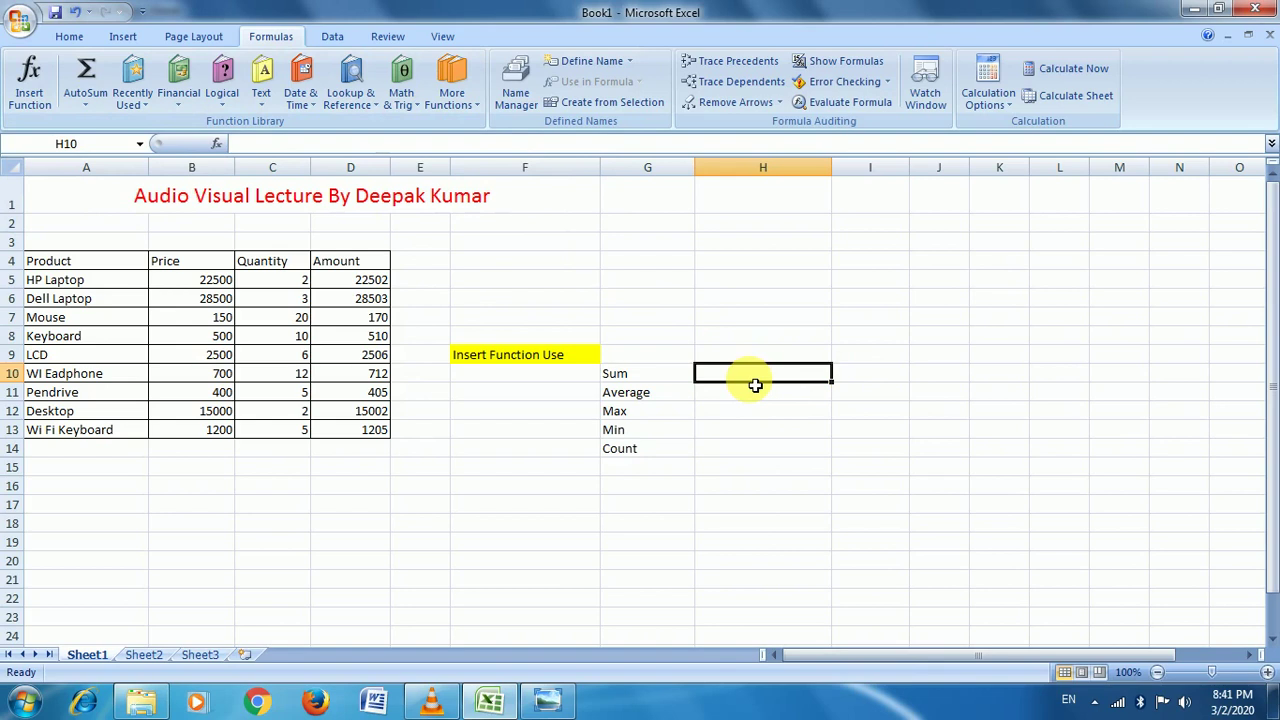
Step: From H10, search all function categories in Insert Function for 'sum'
left_click(31, 113)
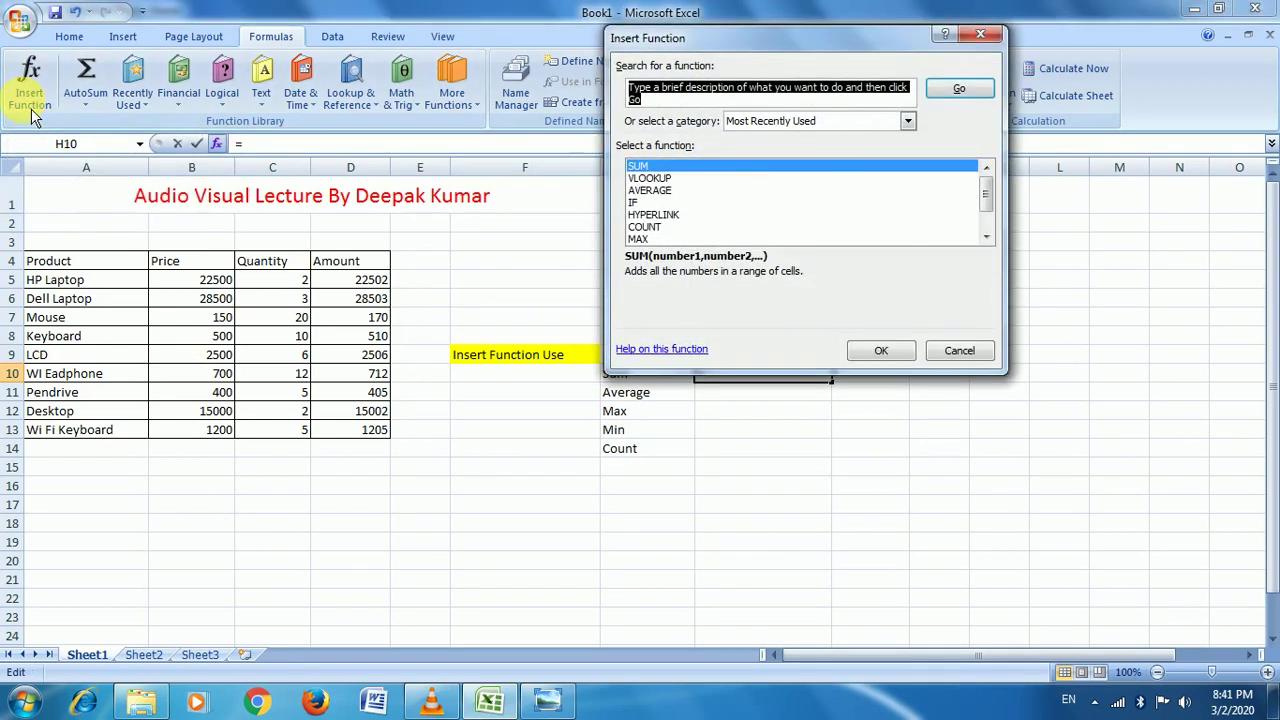
left_click_drag(720, 40, 916, 22)
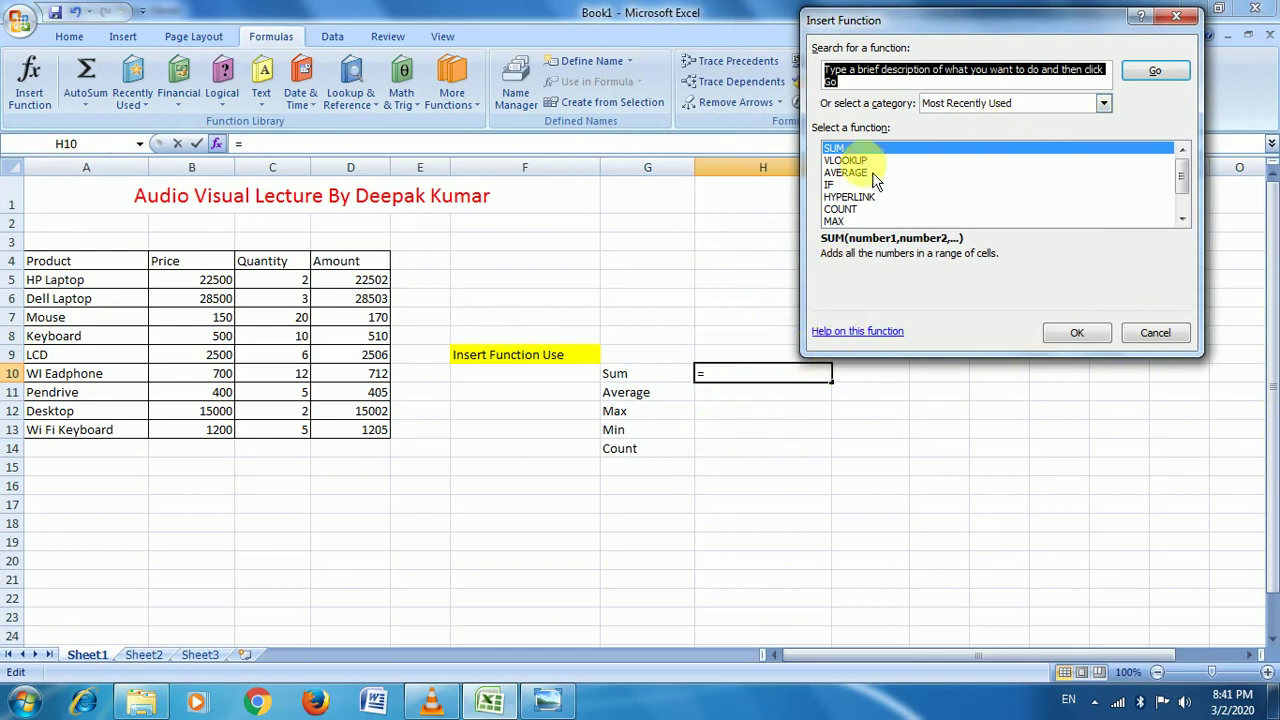
left_click(1107, 106)
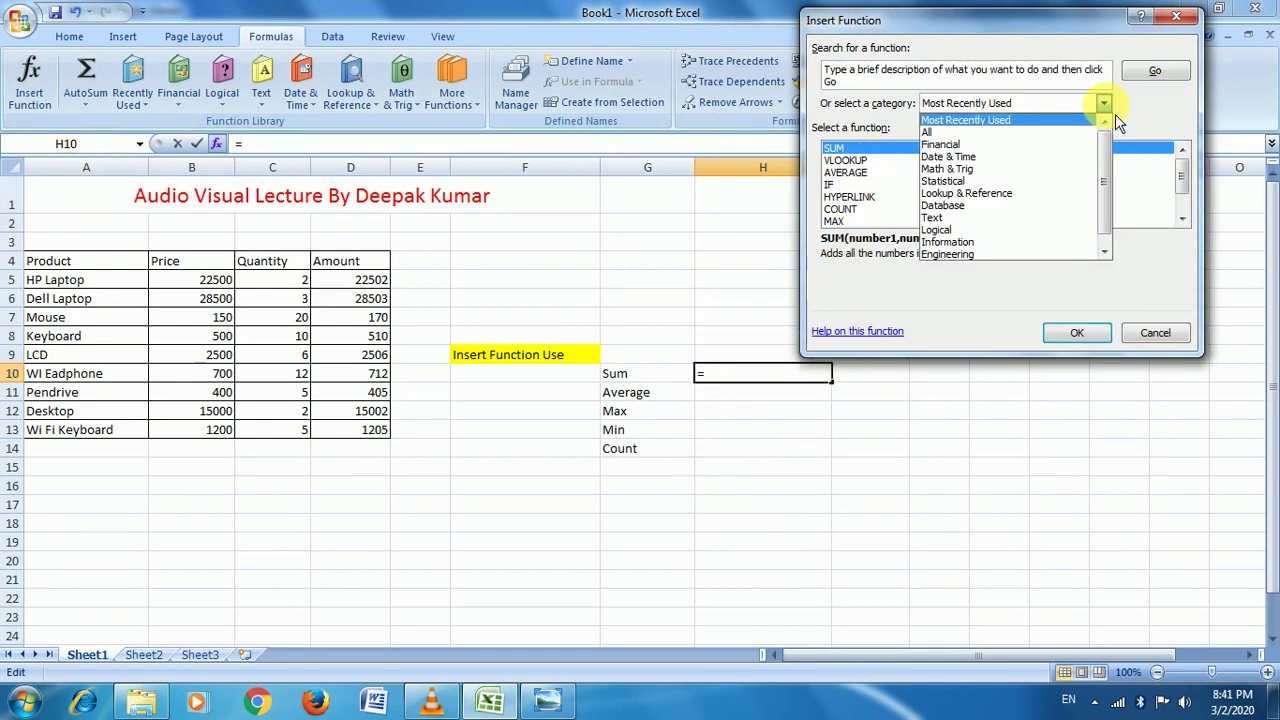
left_click(1013, 132)
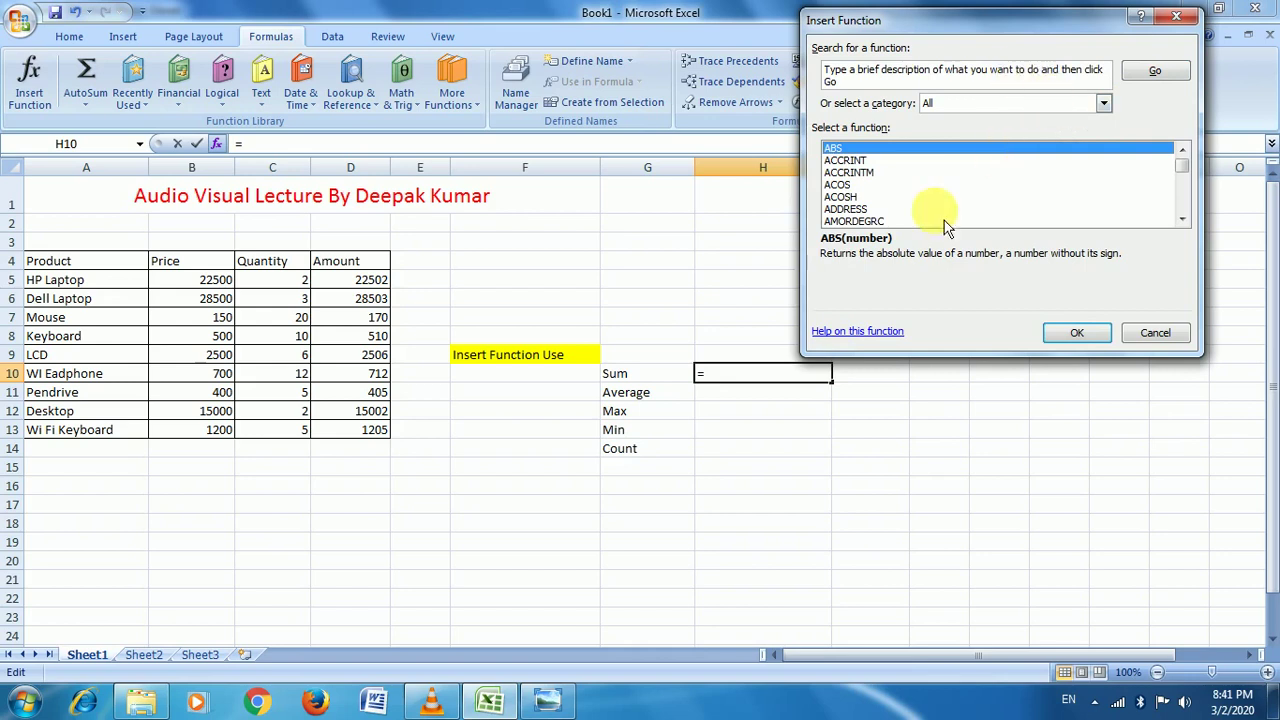
left_click(1182, 218)
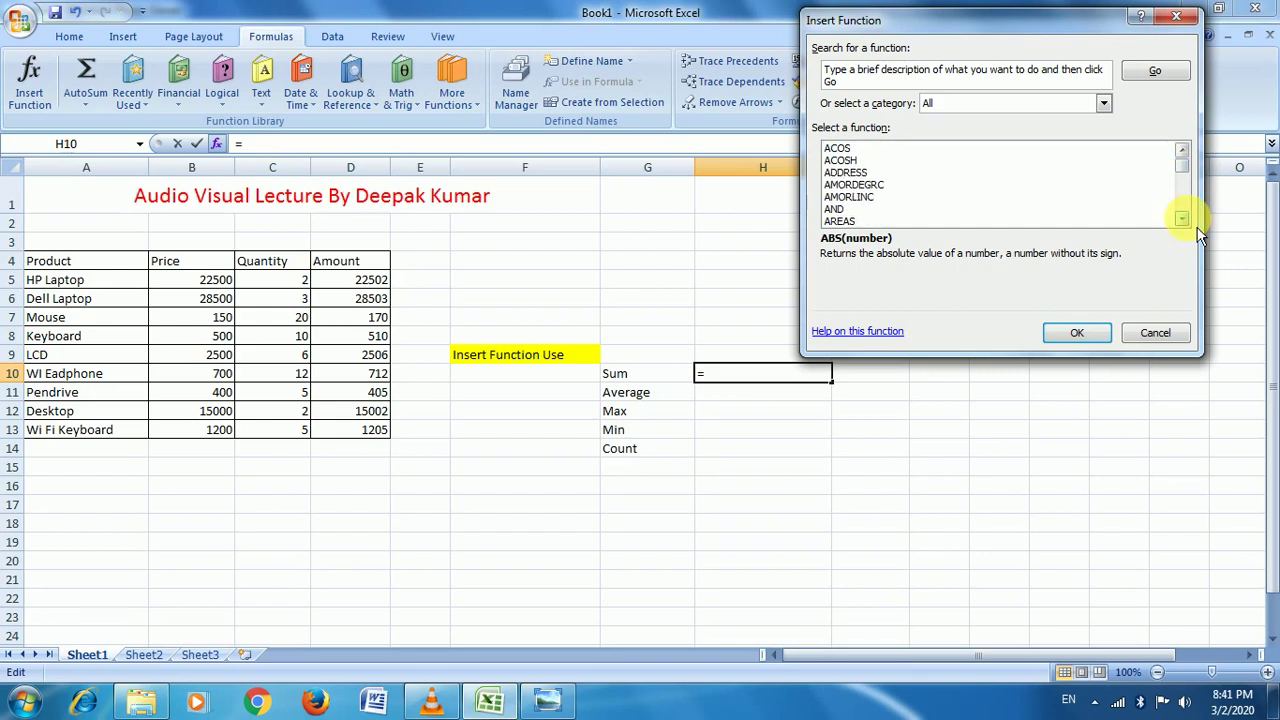
left_click(1182, 218)
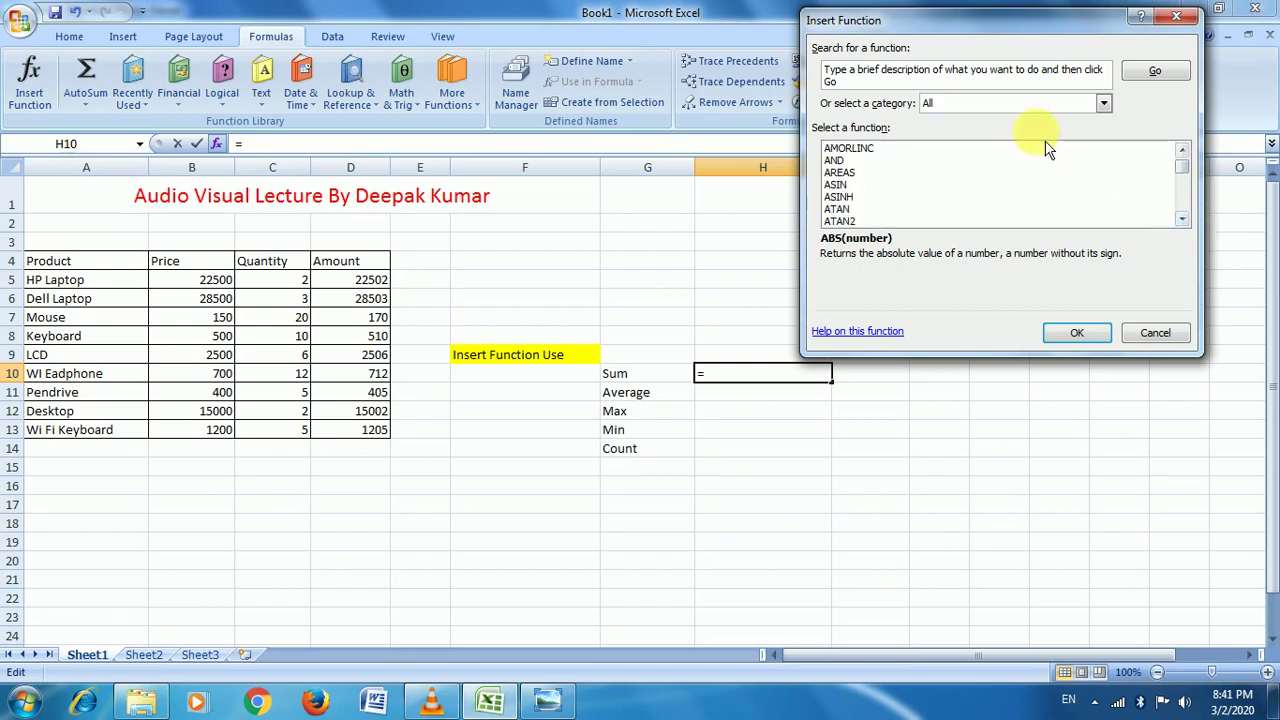
left_click(880, 72)
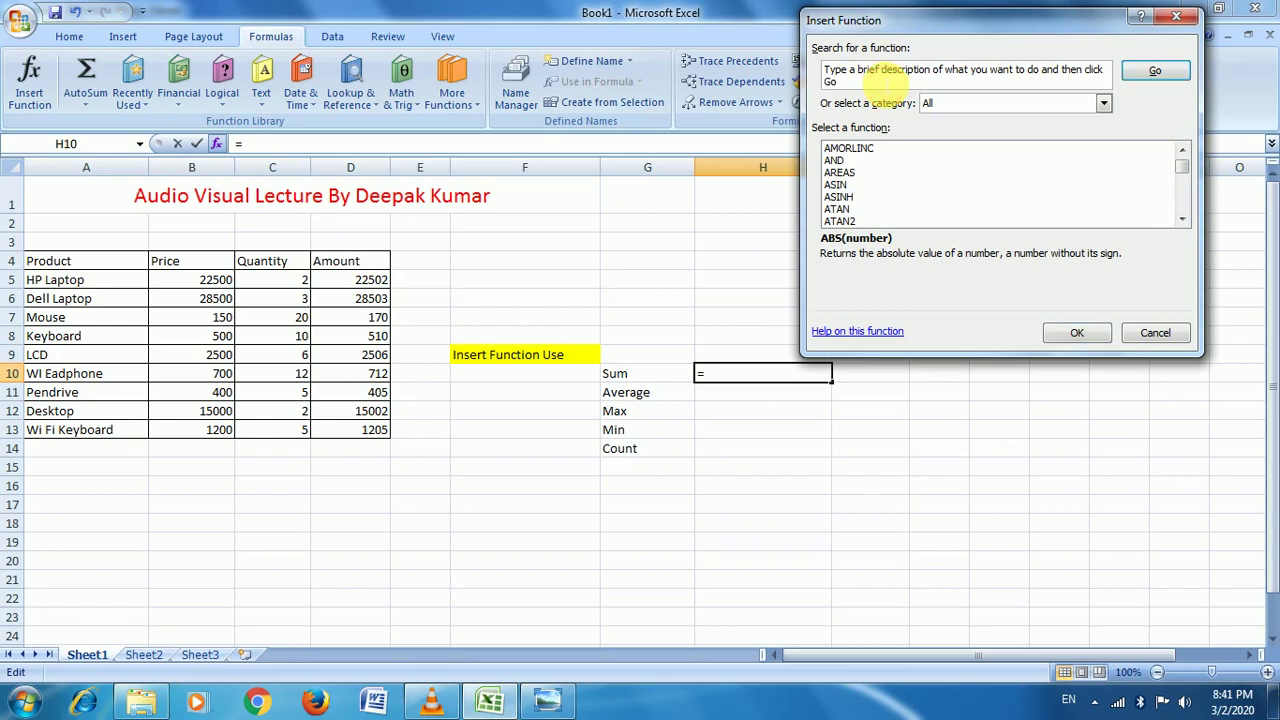
left_click_drag(836, 82, 790, 72)
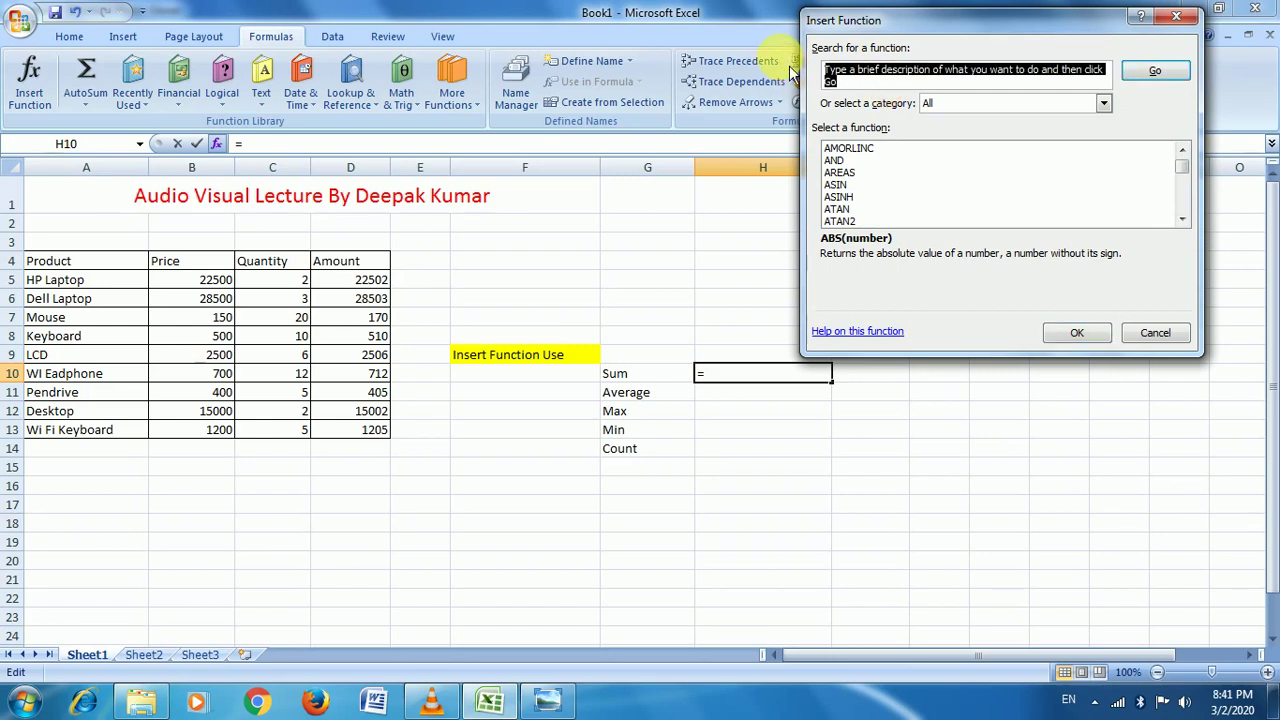
type("sum")
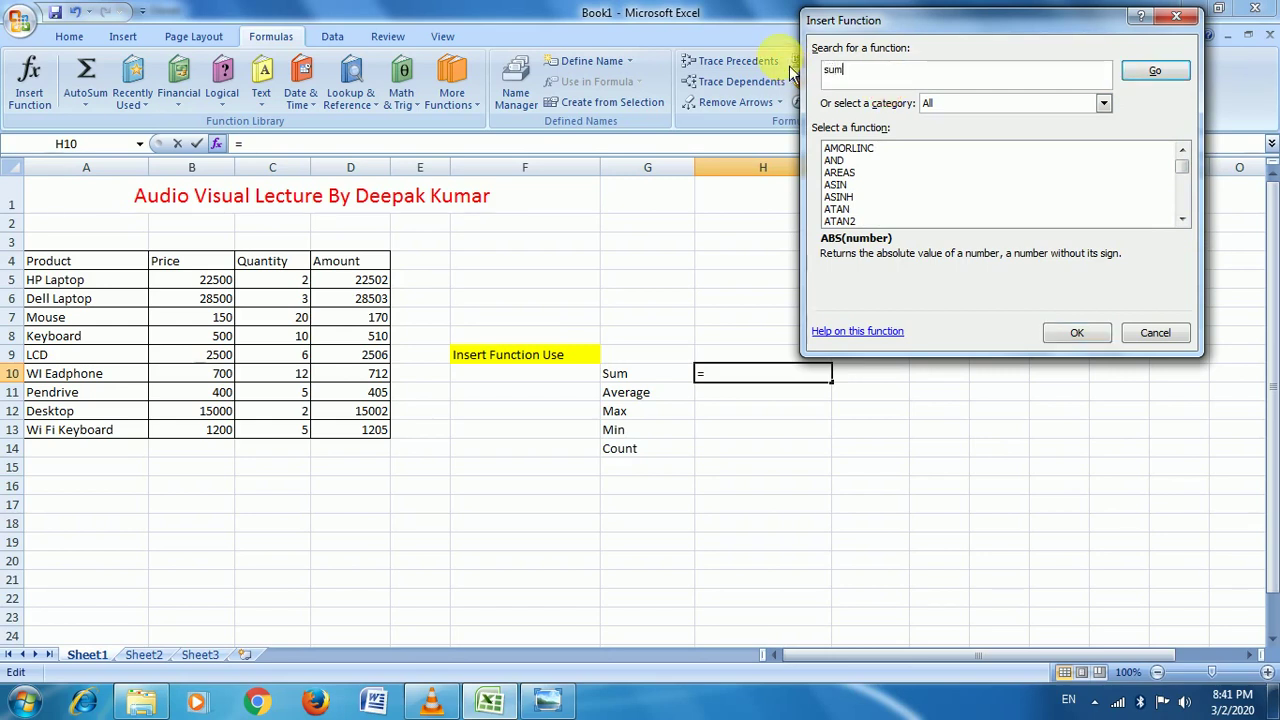
left_click(1196, 90)
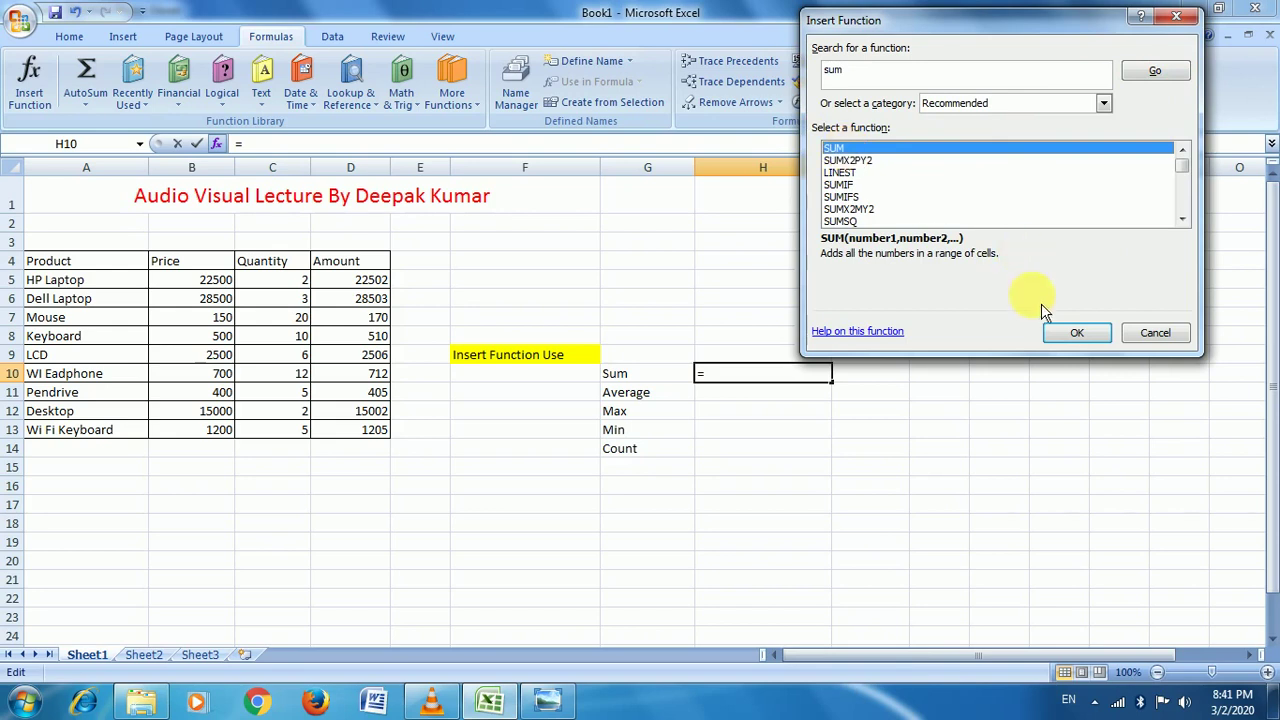
Step: Enter =SUM(D5:D13) in H10, totalling the Amount values as 71515
left_click(1076, 336)
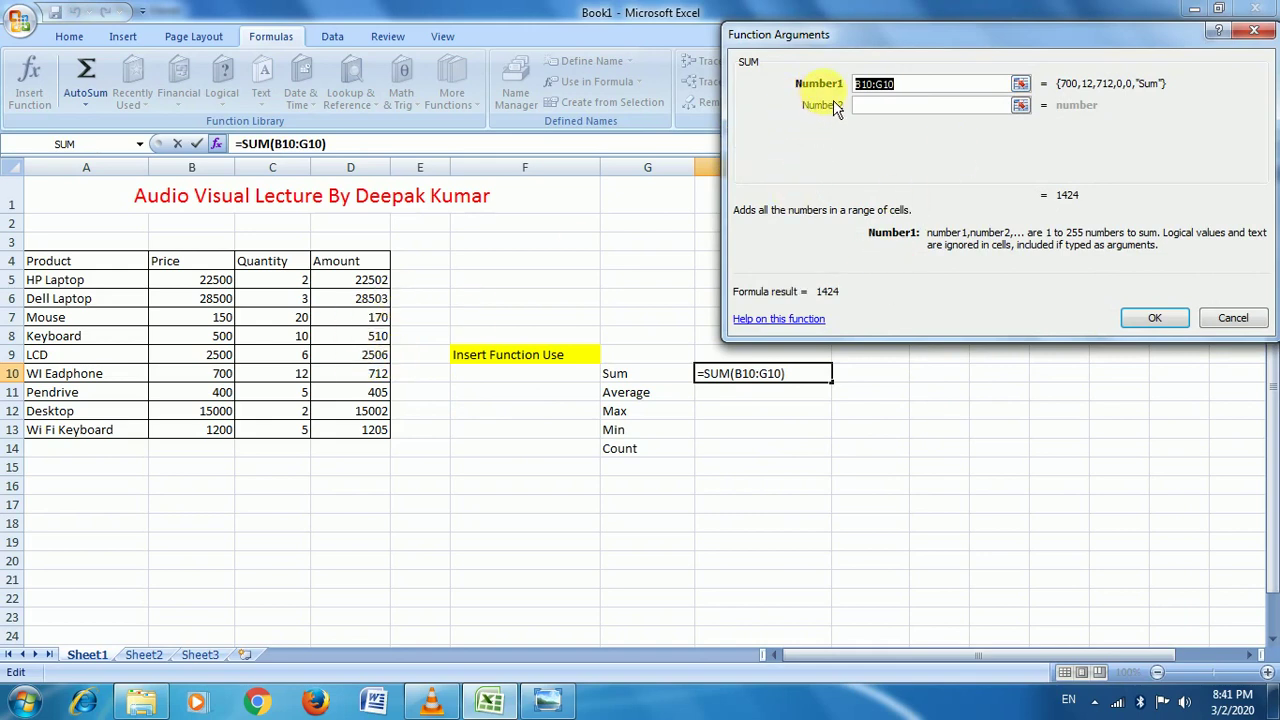
left_click(1020, 84)
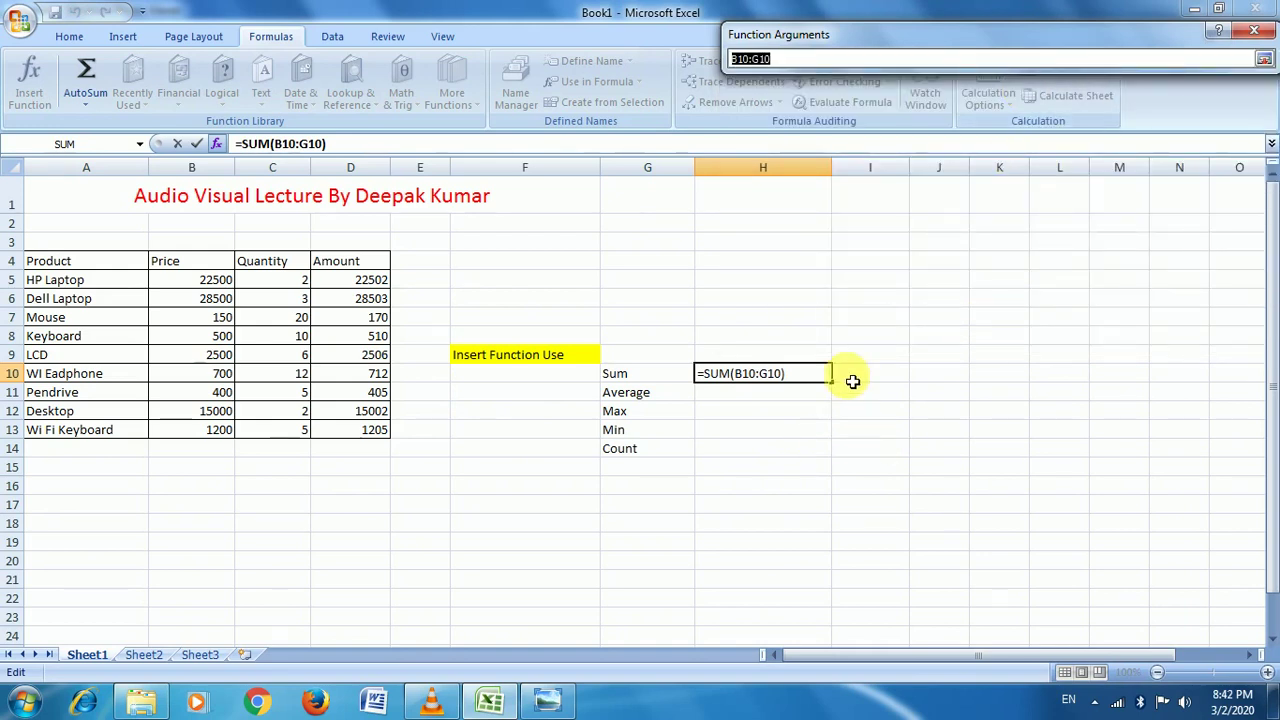
left_click_drag(374, 283, 358, 430)
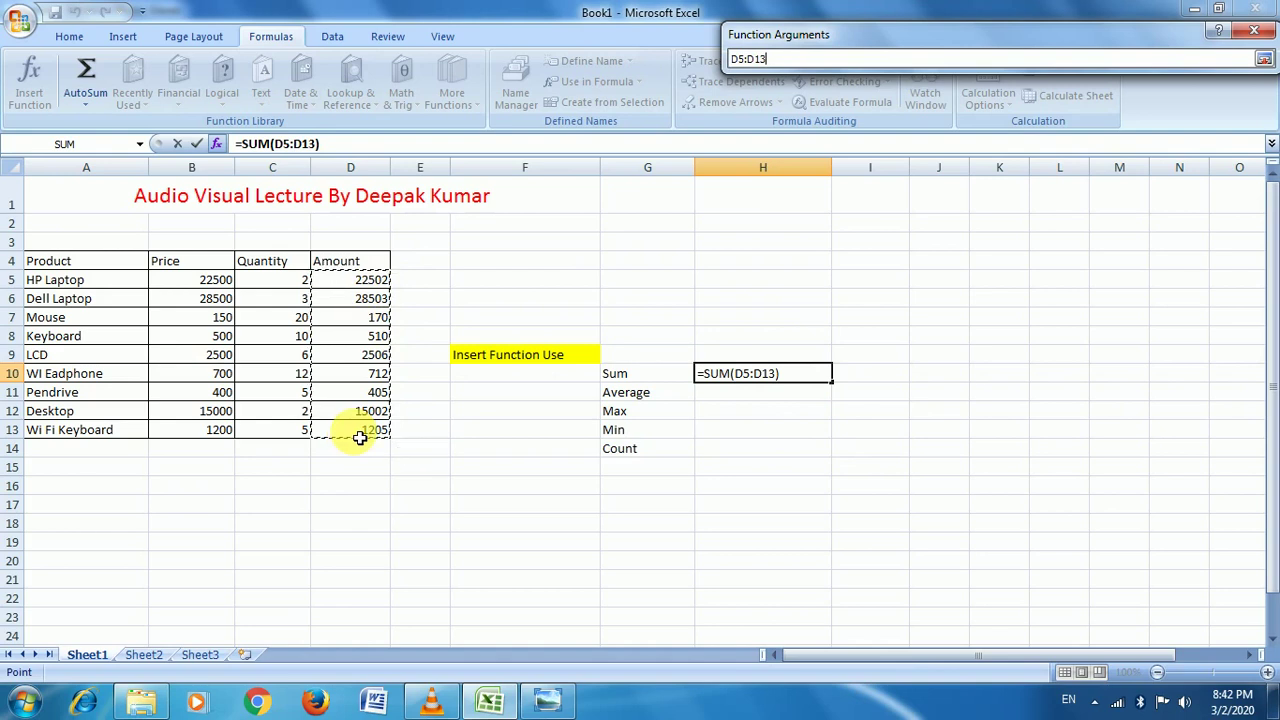
left_click(1264, 59)
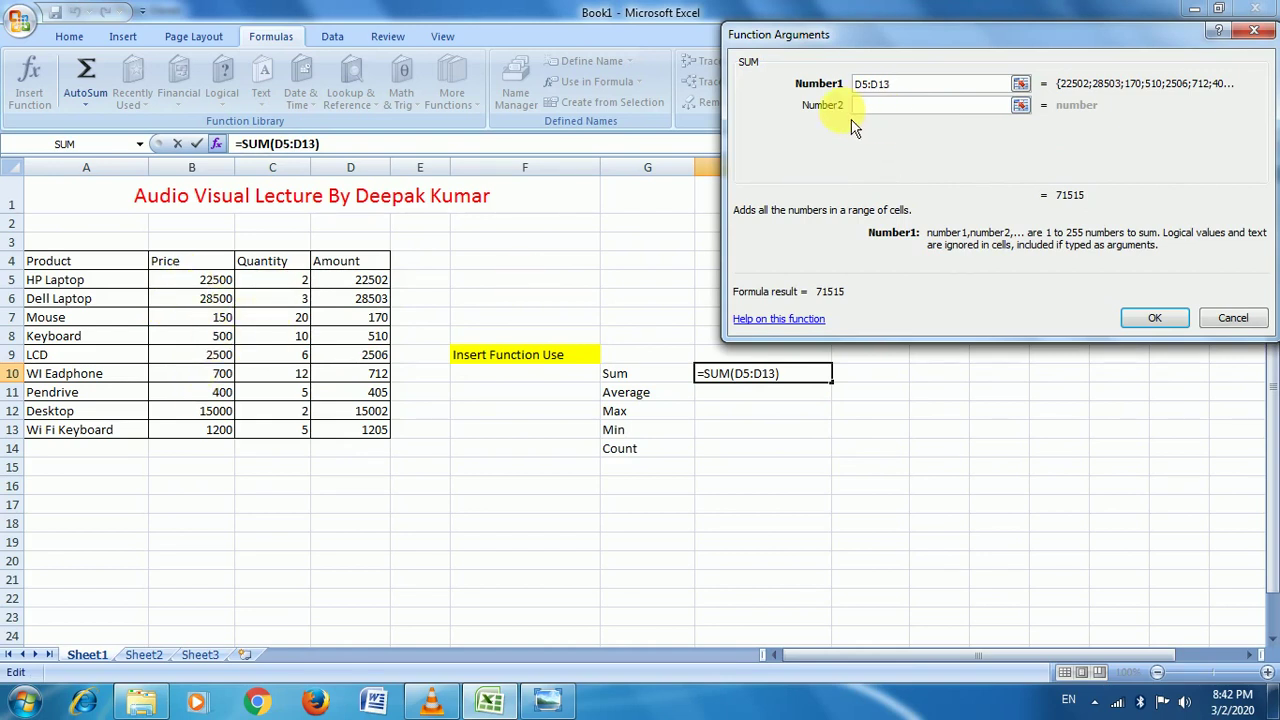
left_click(1160, 322)
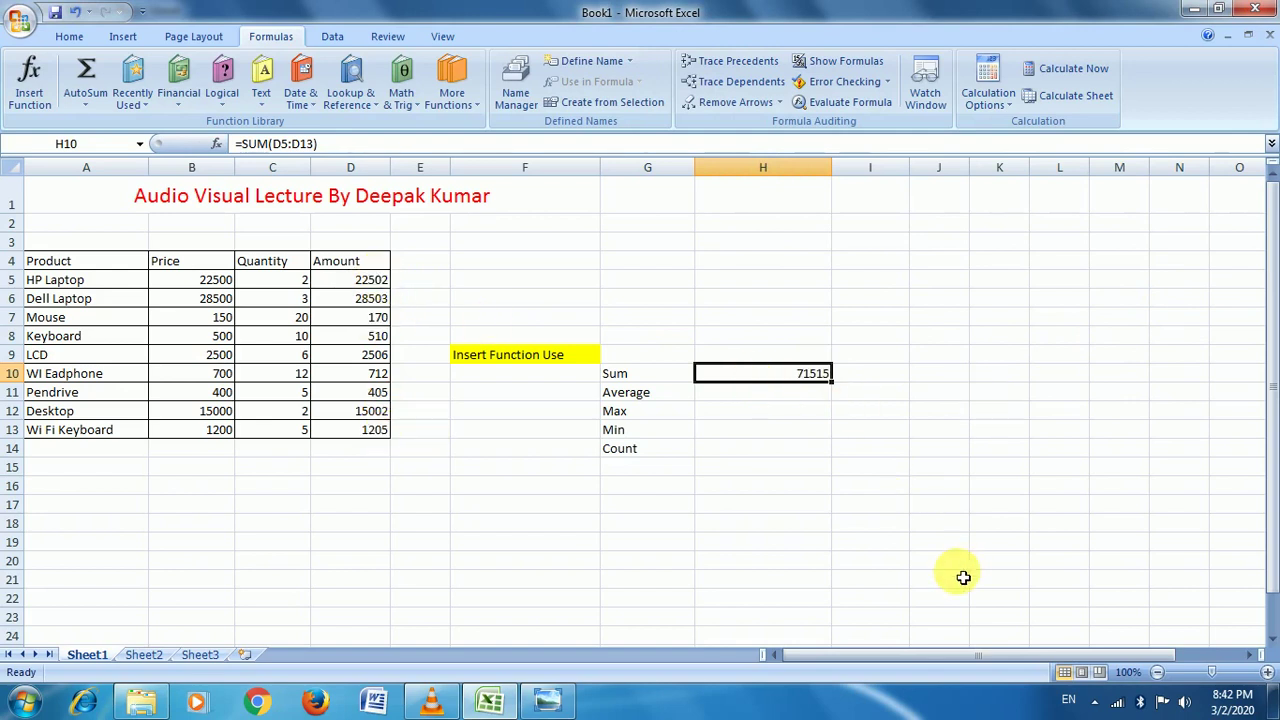
key("Right")
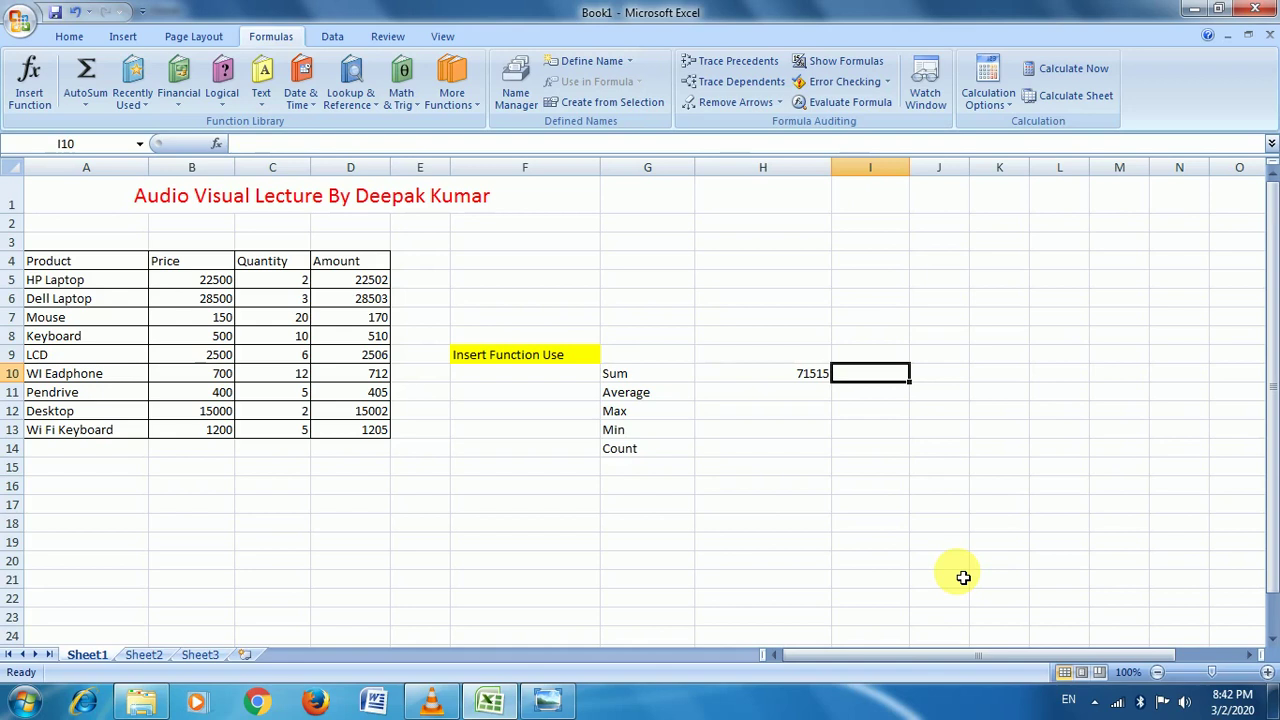
Step: Type =SUM(B5:B13) into I10 to total the Price column as 71450
type("=")
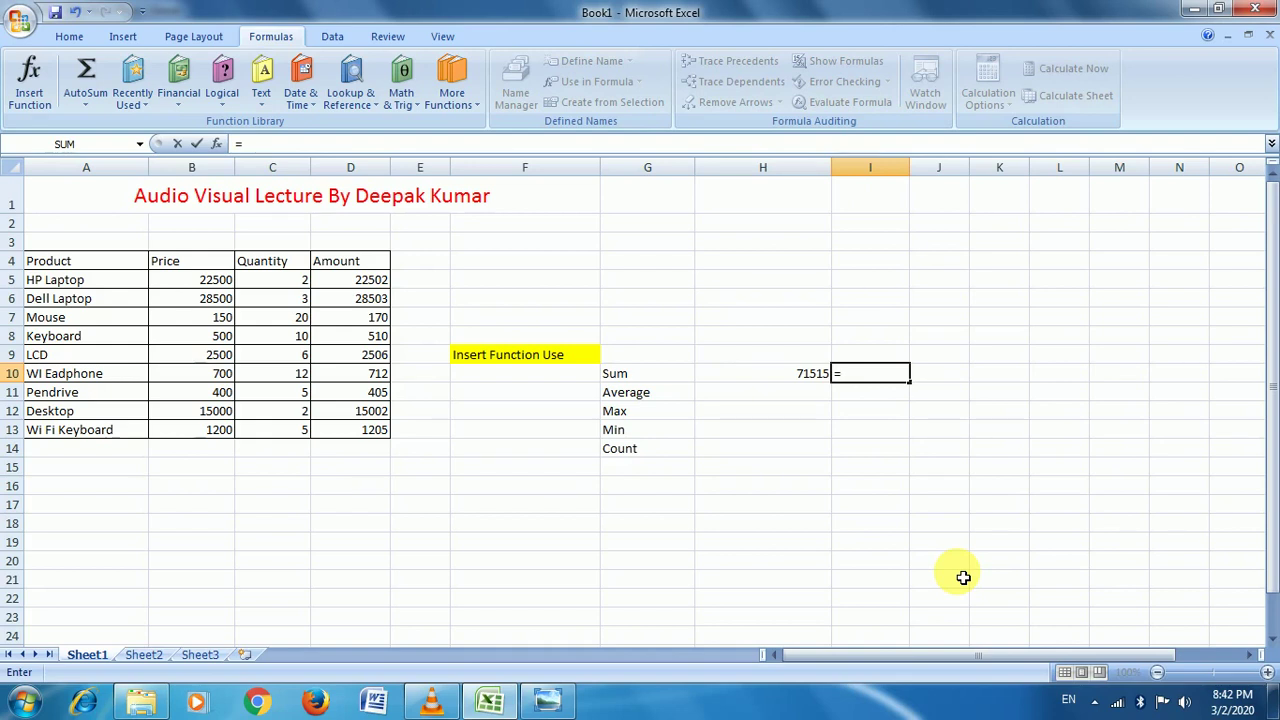
type("su")
type("m")
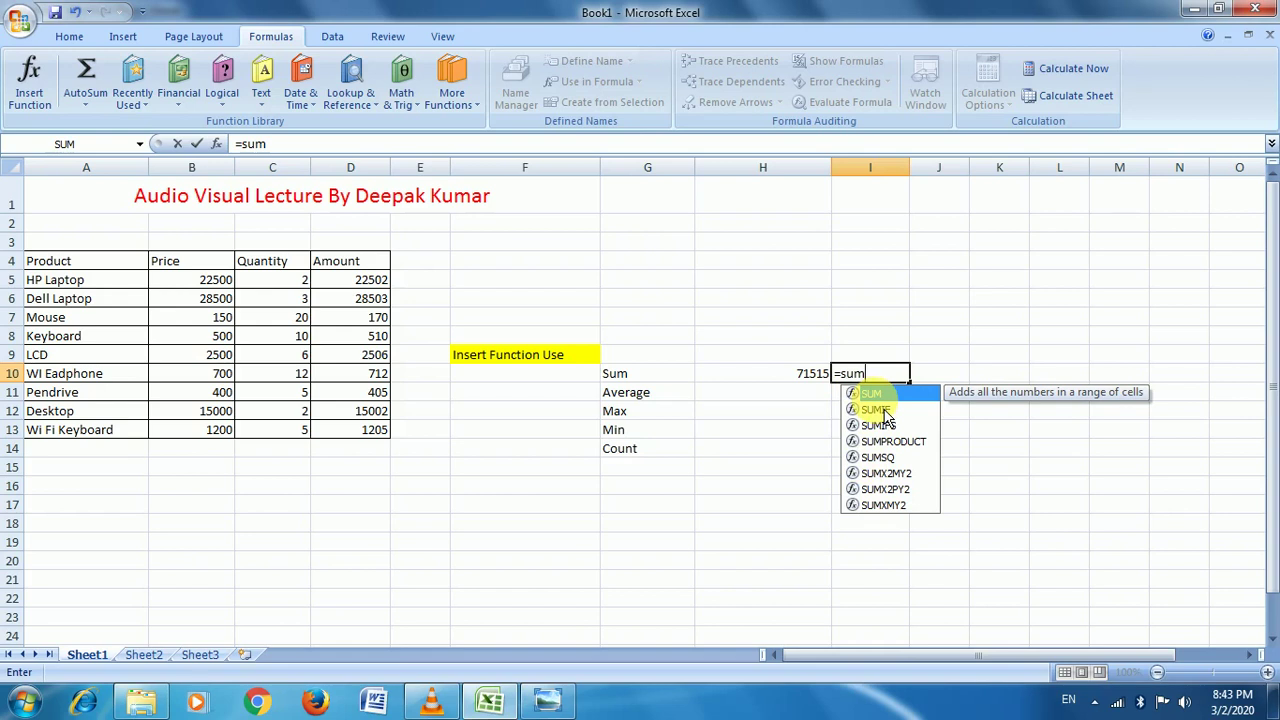
key("Tab")
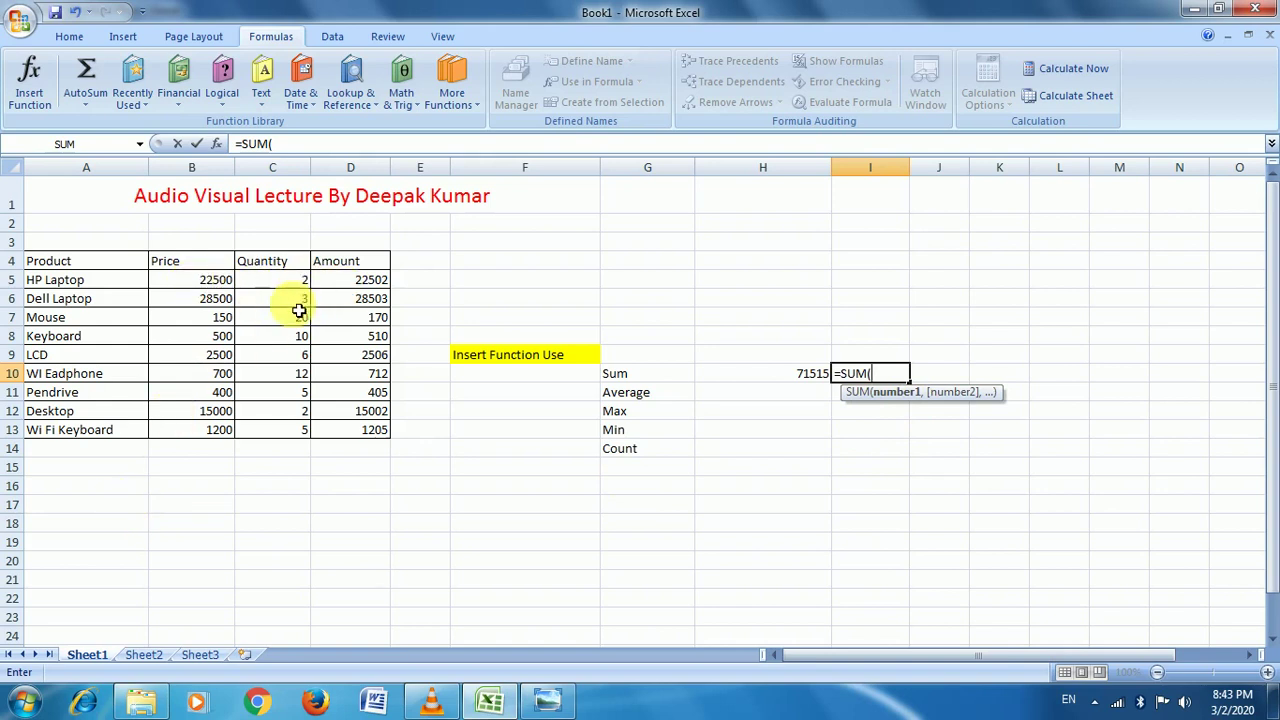
left_click_drag(229, 289, 195, 429)
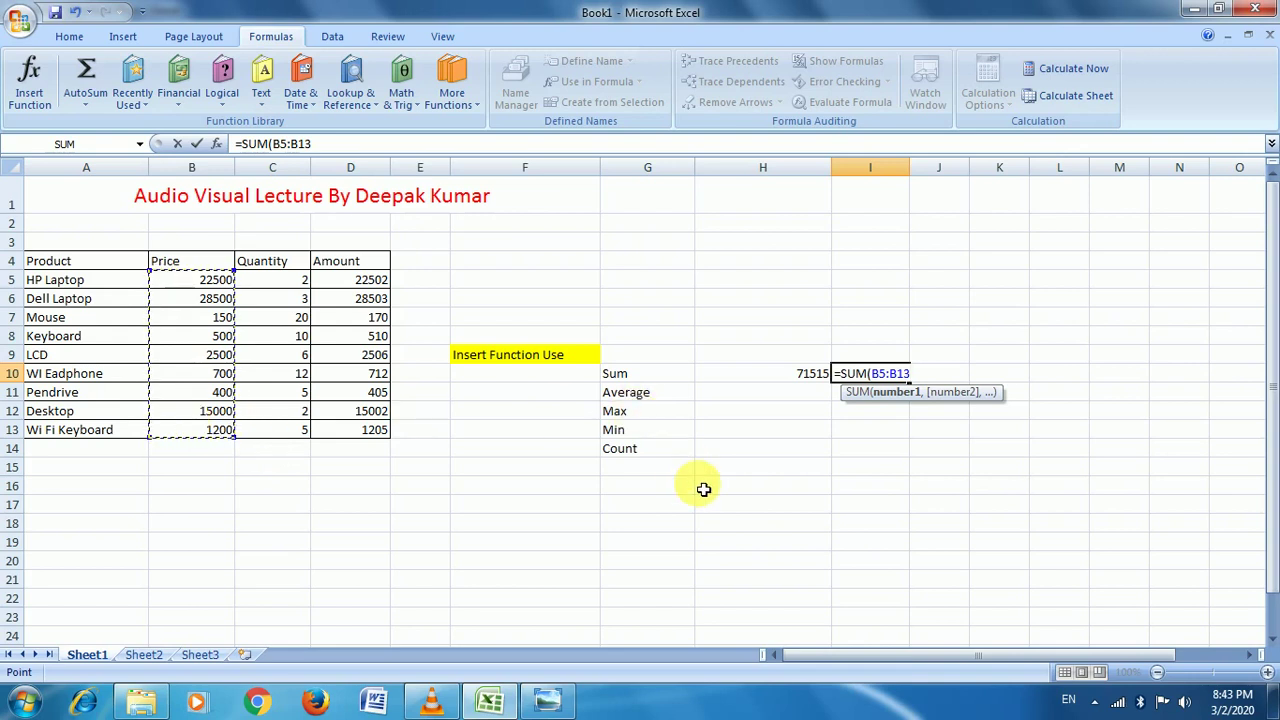
type(")")
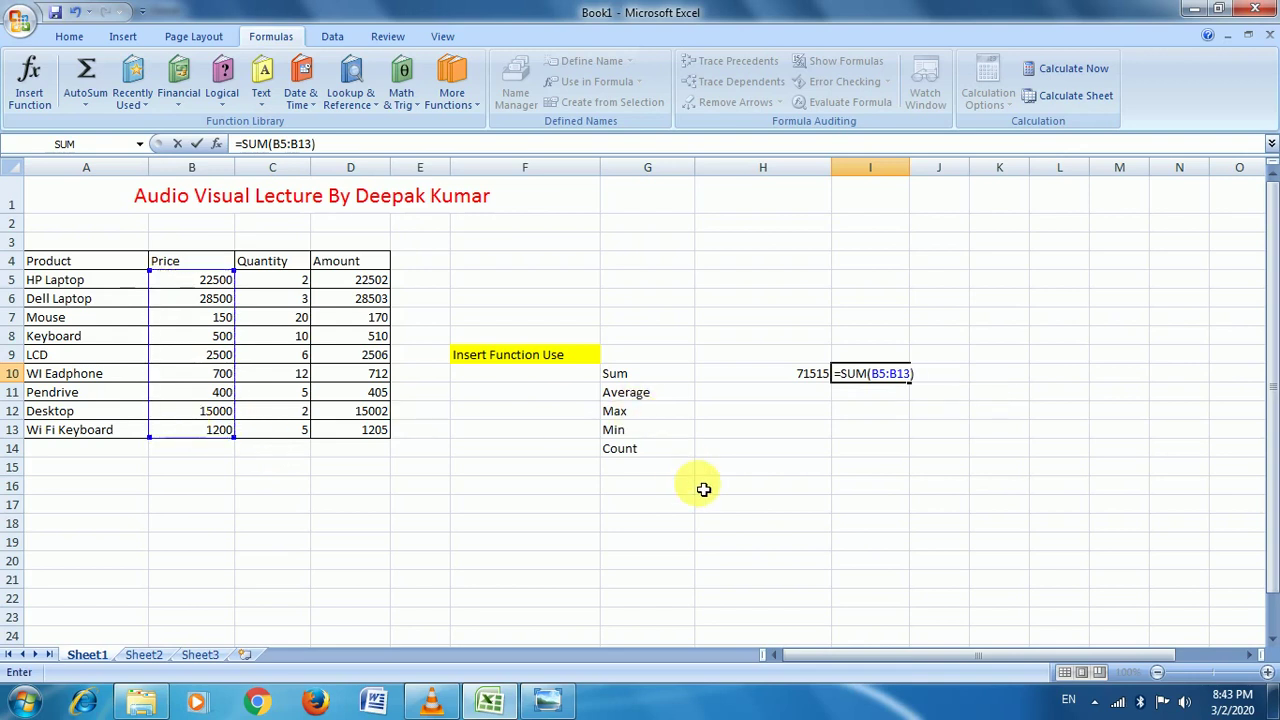
key("Return")
key("Up")
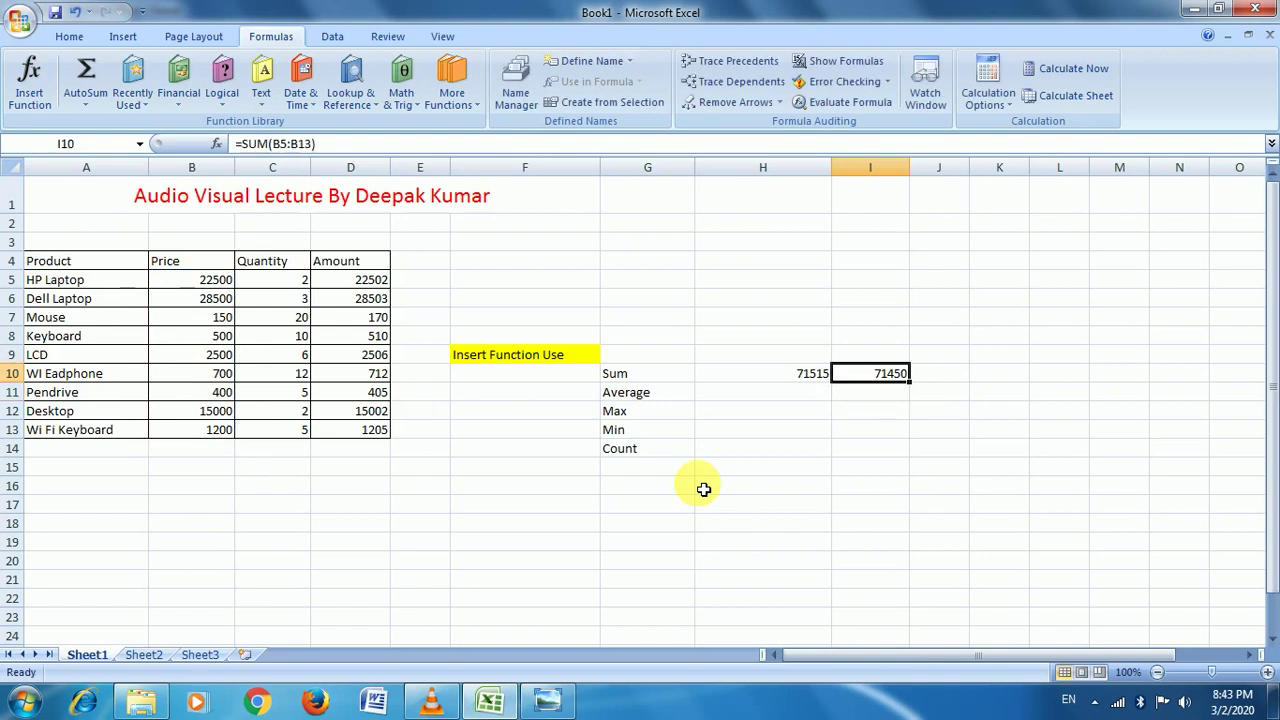
key("Down")
key("Left")
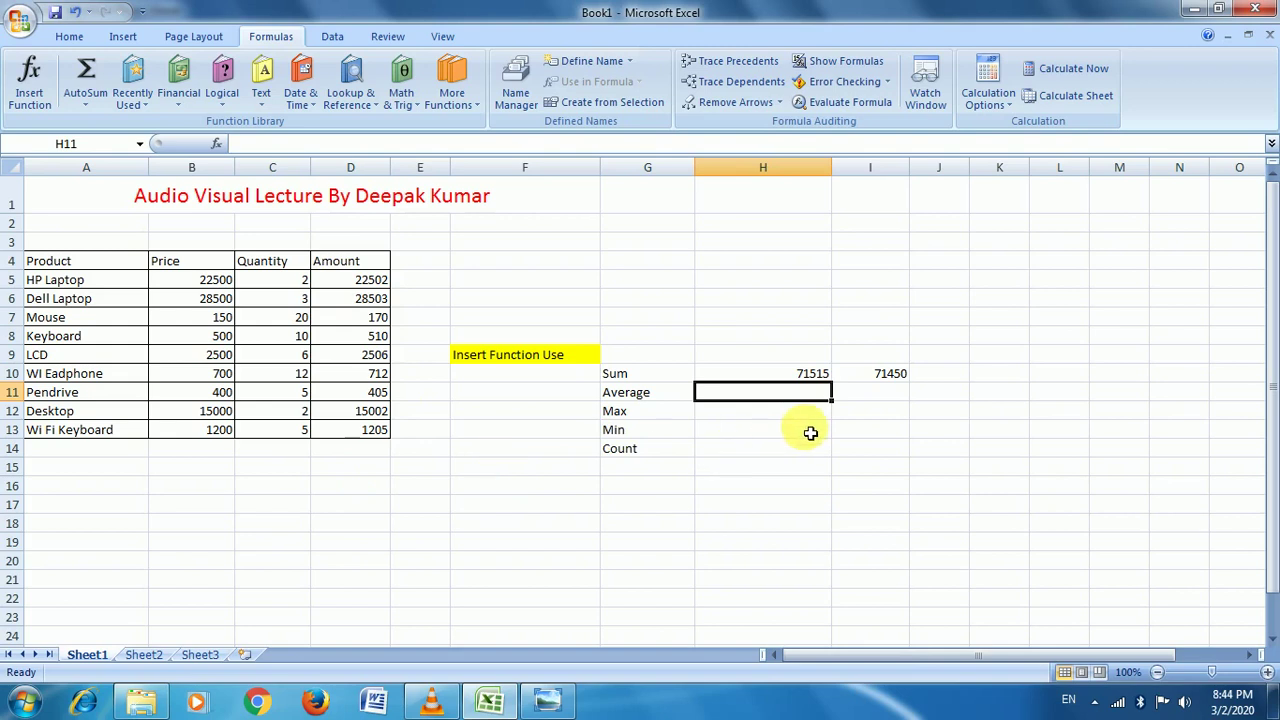
Step: Fill H11 with =AVERAGE(D5:D13), giving 7946.111111
left_click(38, 100)
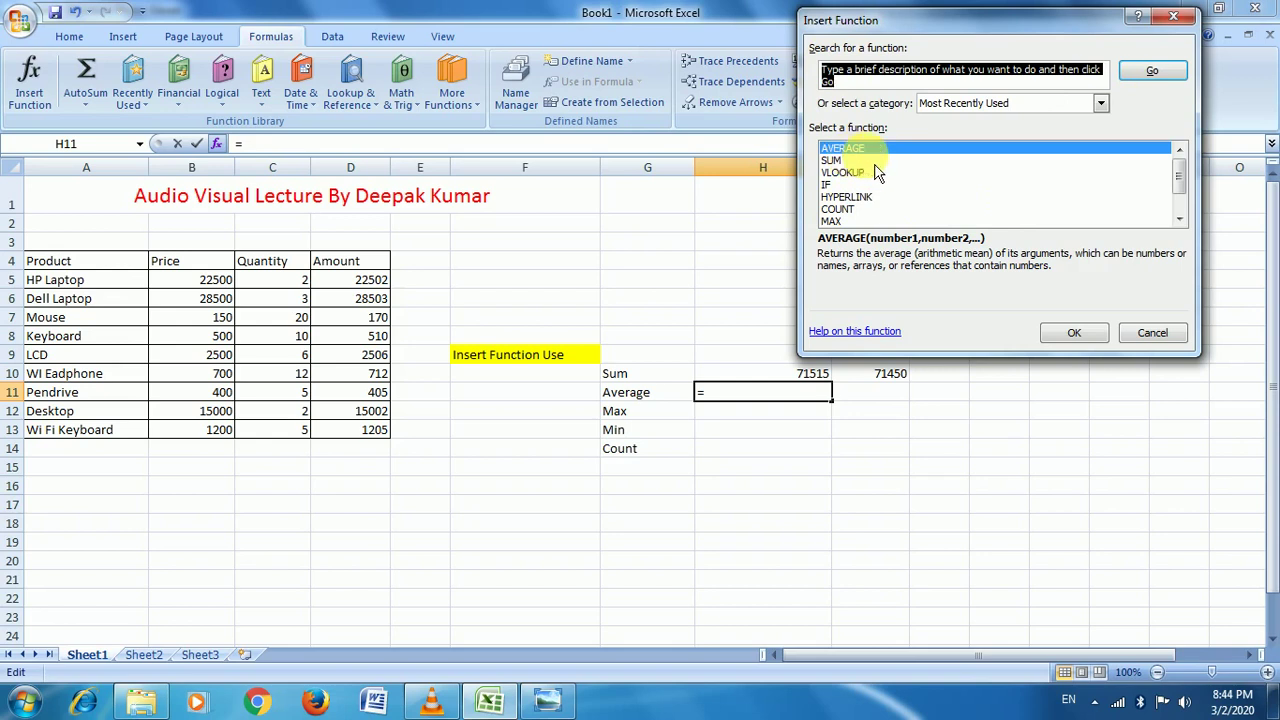
left_click(1074, 333)
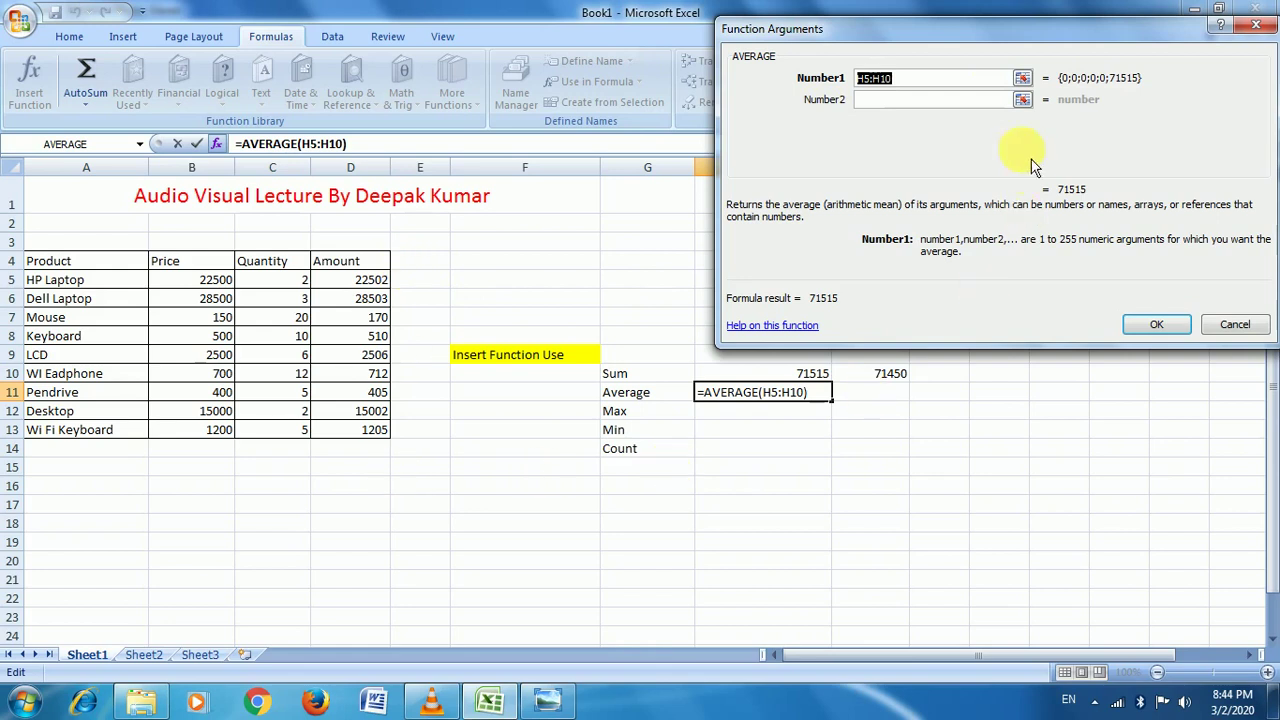
left_click(1022, 80)
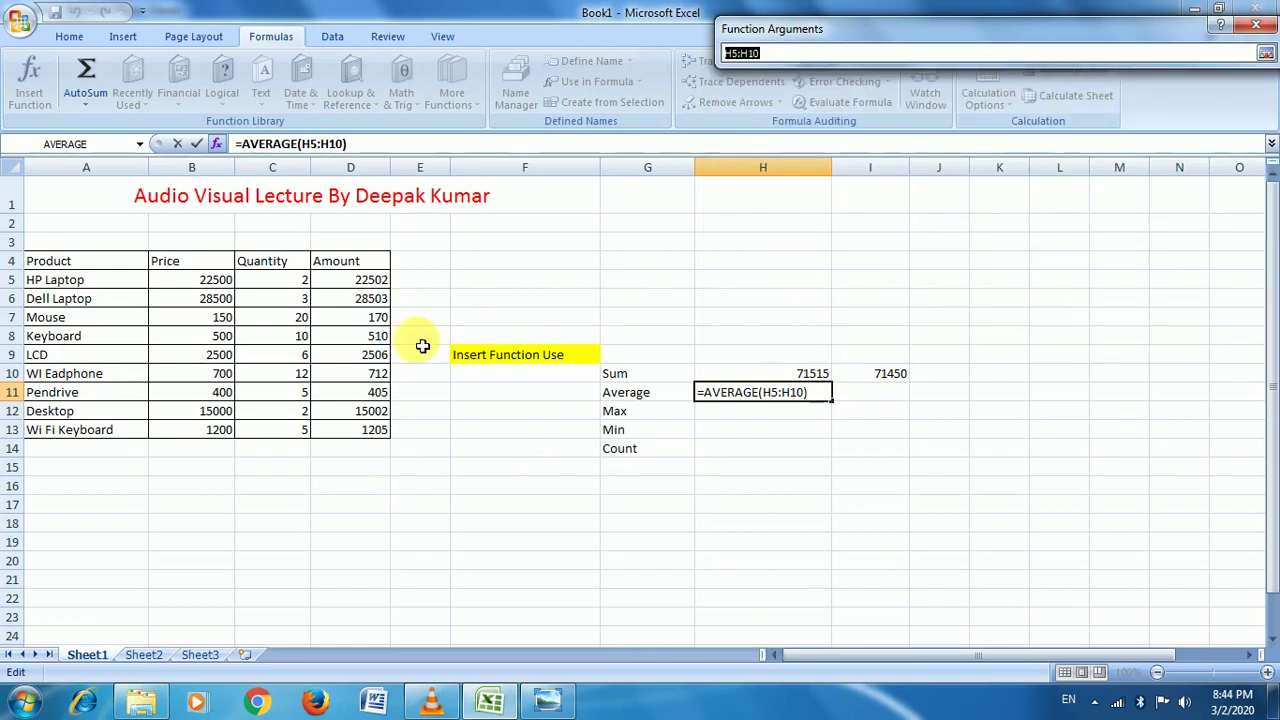
mouse_move(366, 279)
left_mouse_down()
mouse_move(370, 457)
mouse_move(371, 434)
left_mouse_up()
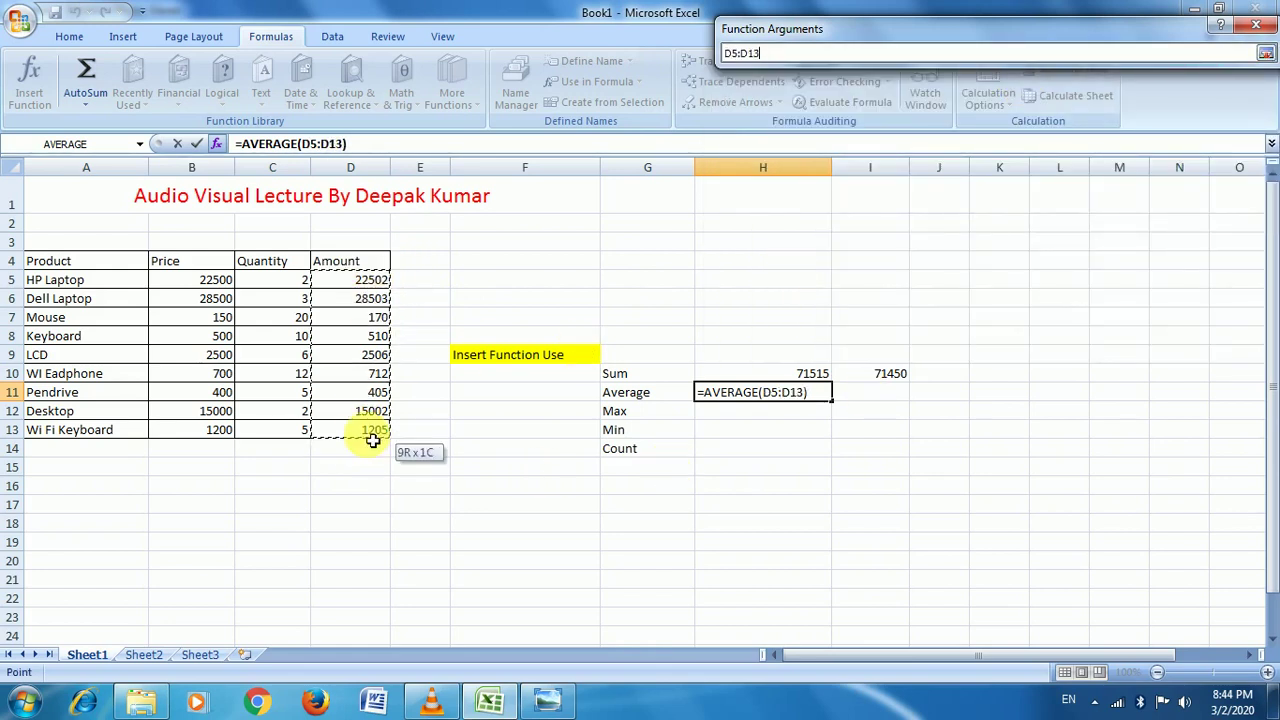
left_click(1266, 52)
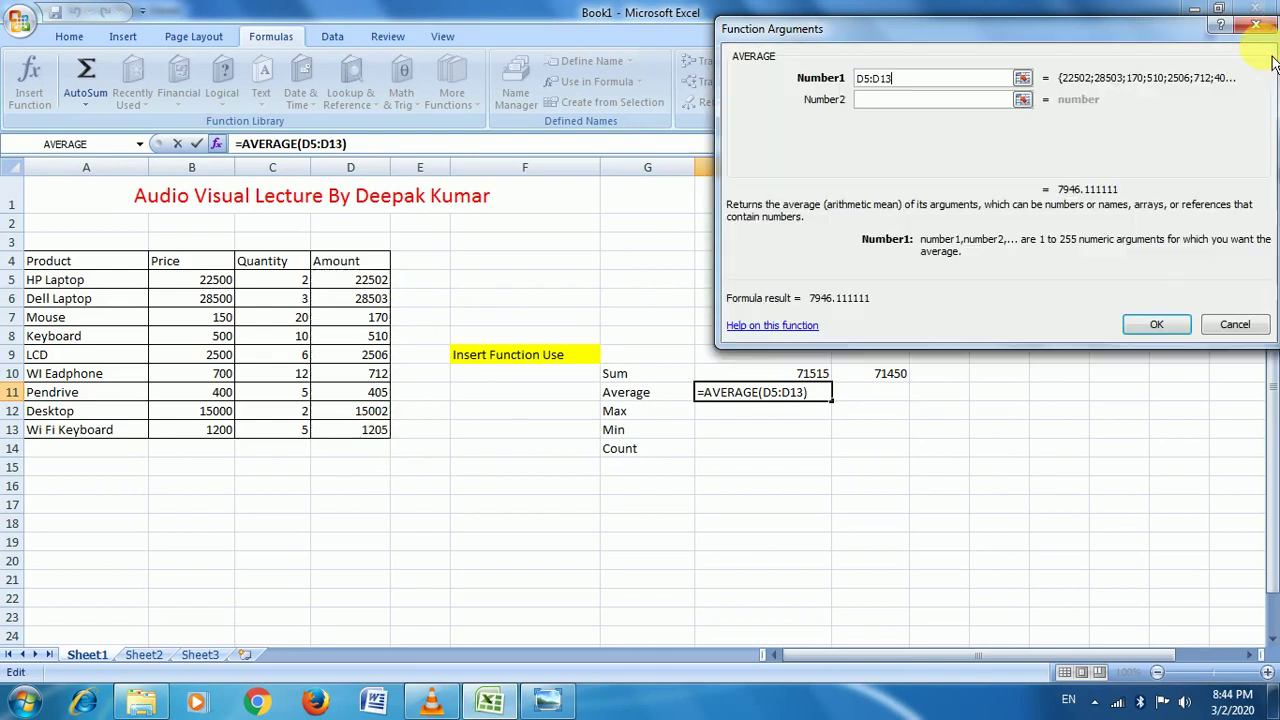
left_click(1158, 326)
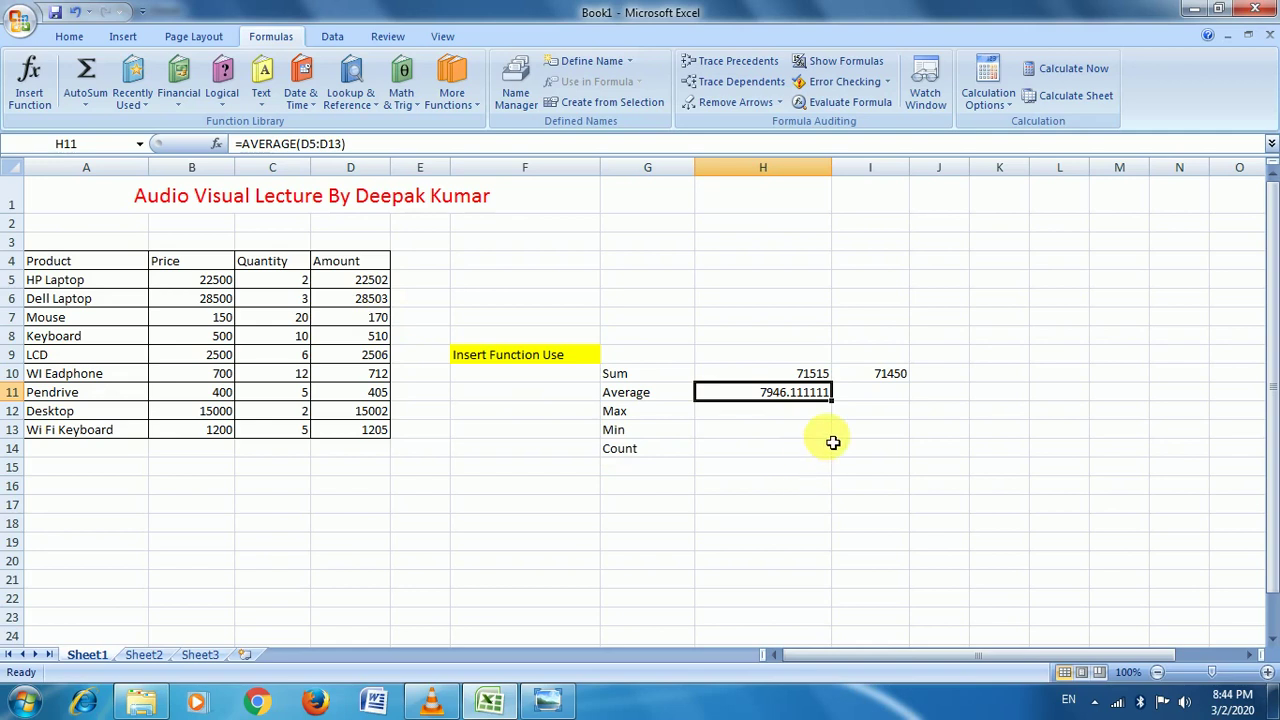
left_click(779, 414)
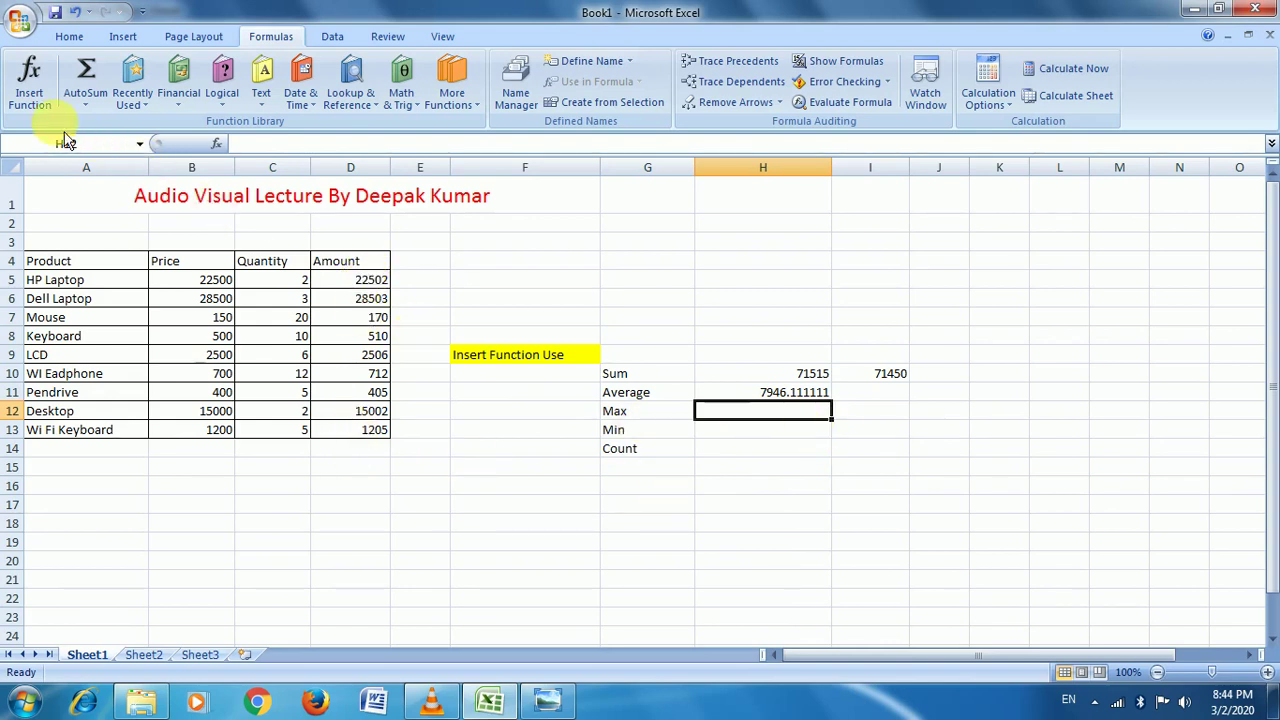
Step: Enter =MAX(D5:D13) in H12, returning the largest Amount, 28503
left_click(29, 88)
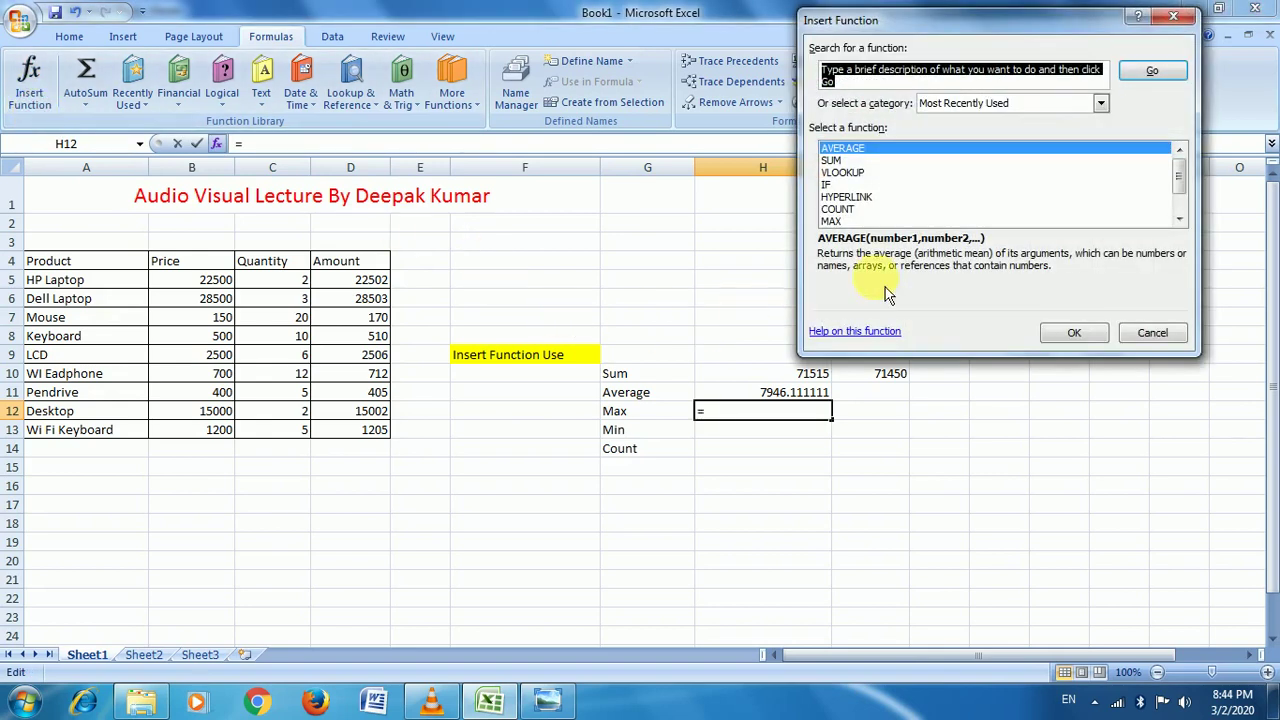
left_click(831, 220)
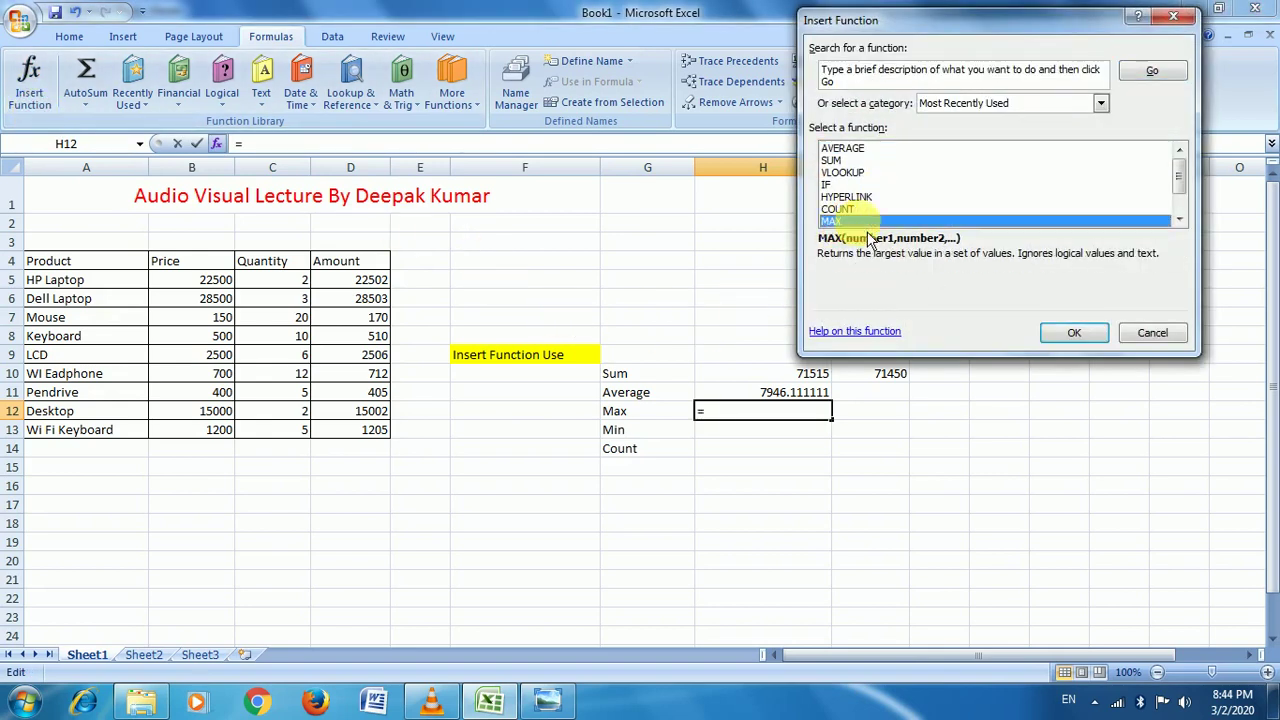
left_click(1073, 331)
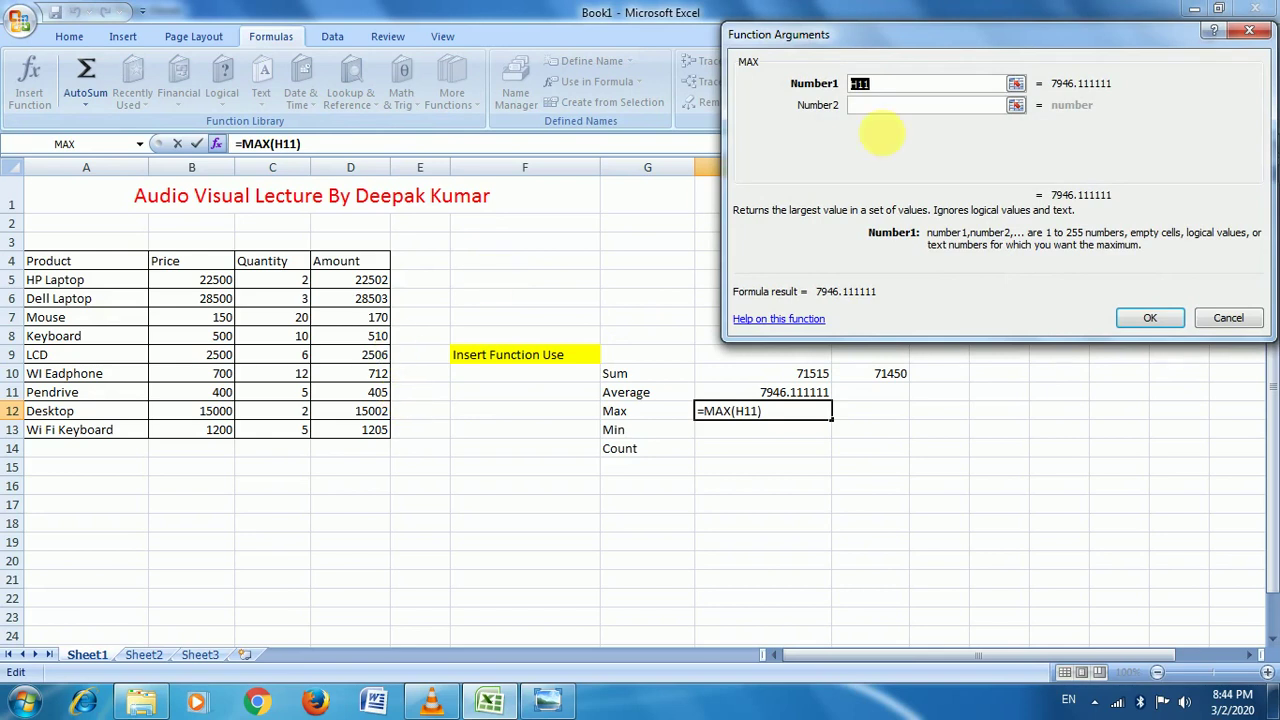
left_click(1018, 84)
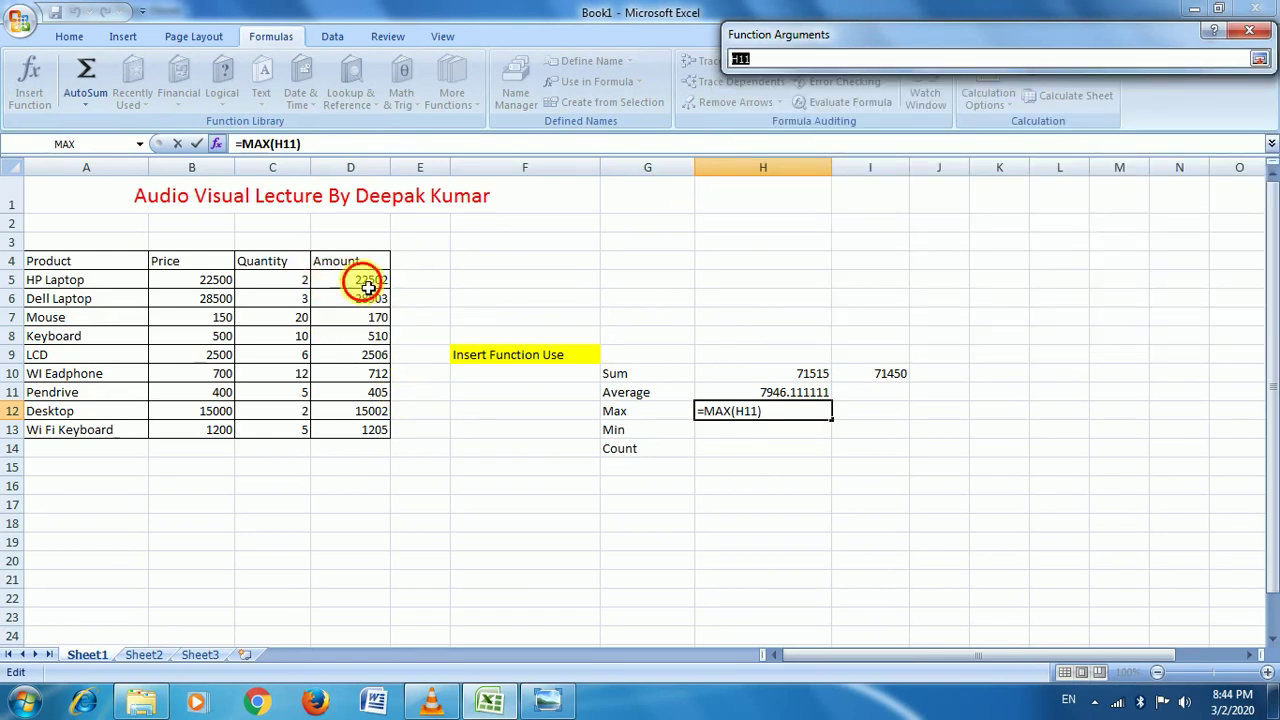
left_click_drag(368, 287, 411, 428)
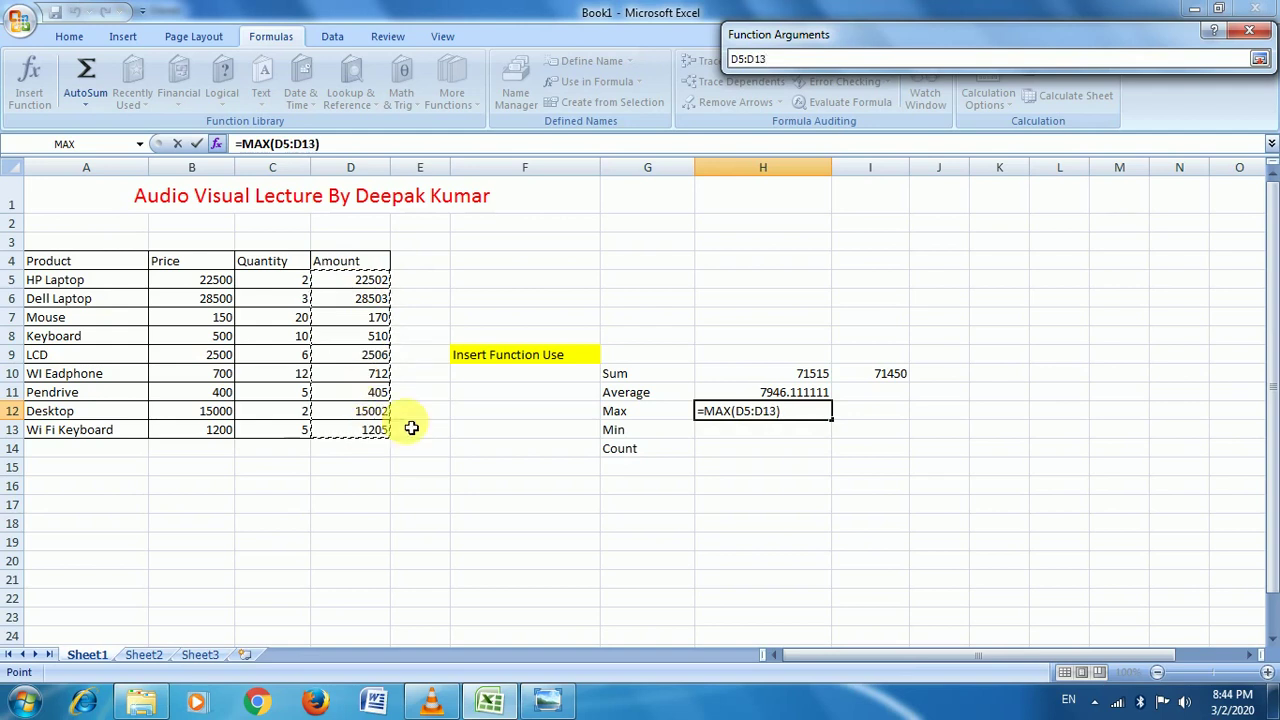
left_click(1259, 58)
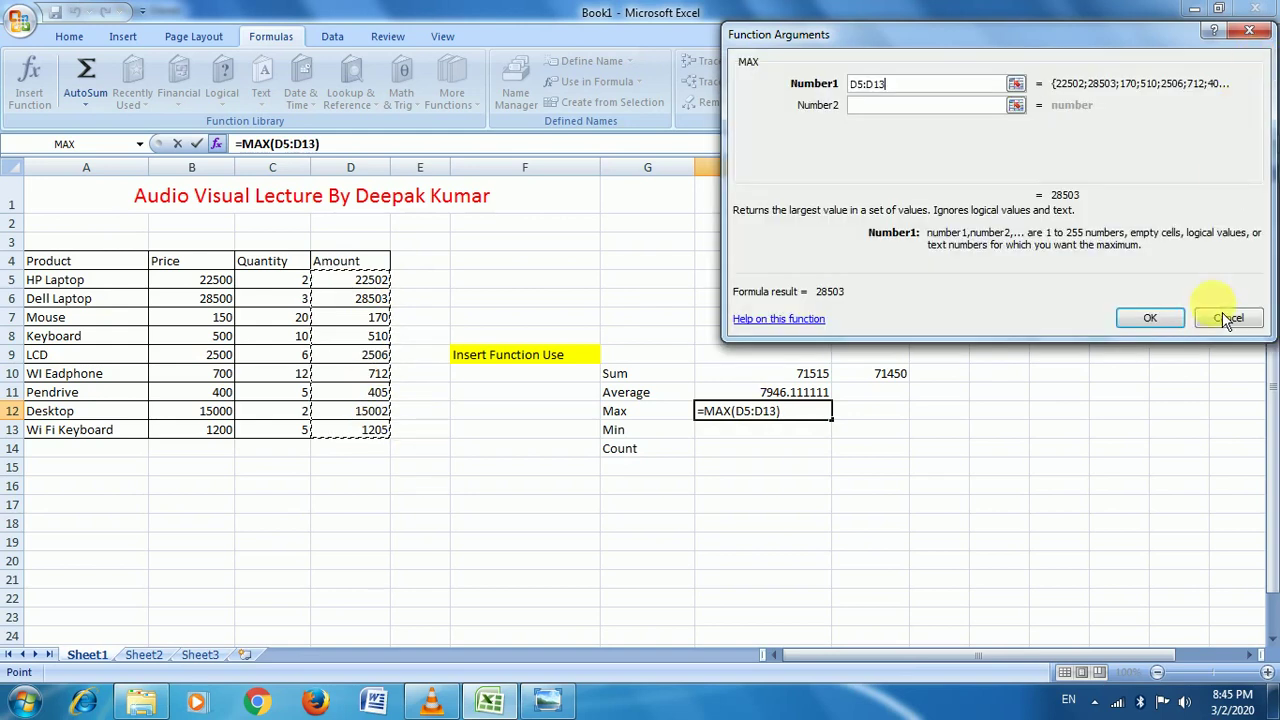
left_click(1133, 330)
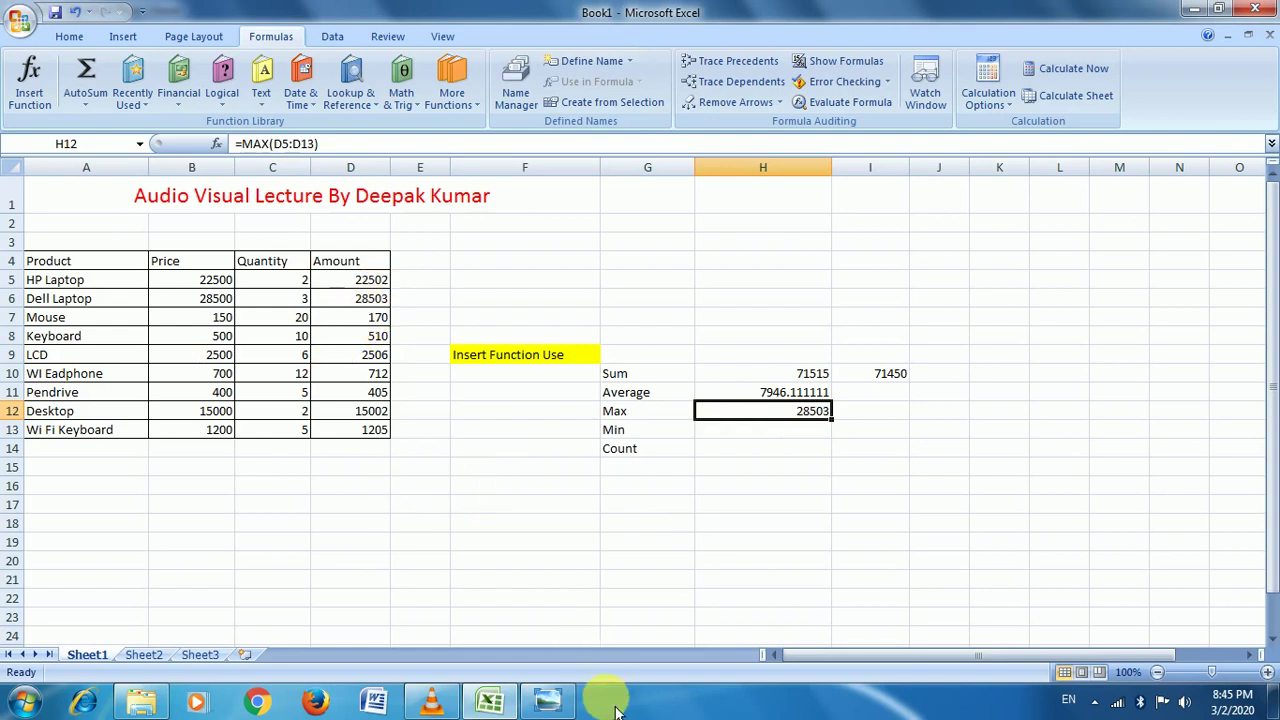
key("Down")
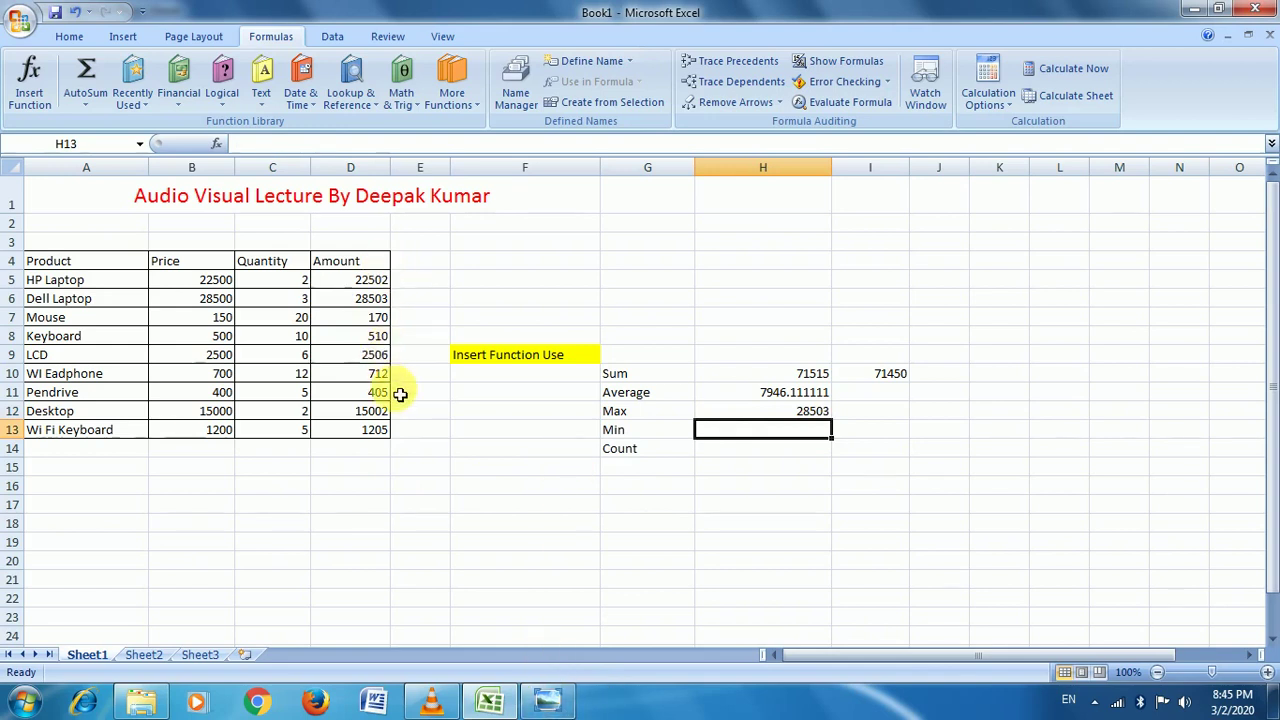
Step: Find MIN through Insert Function and enter =MIN(D5:D13) in H13, returning 170
left_click(31, 106)
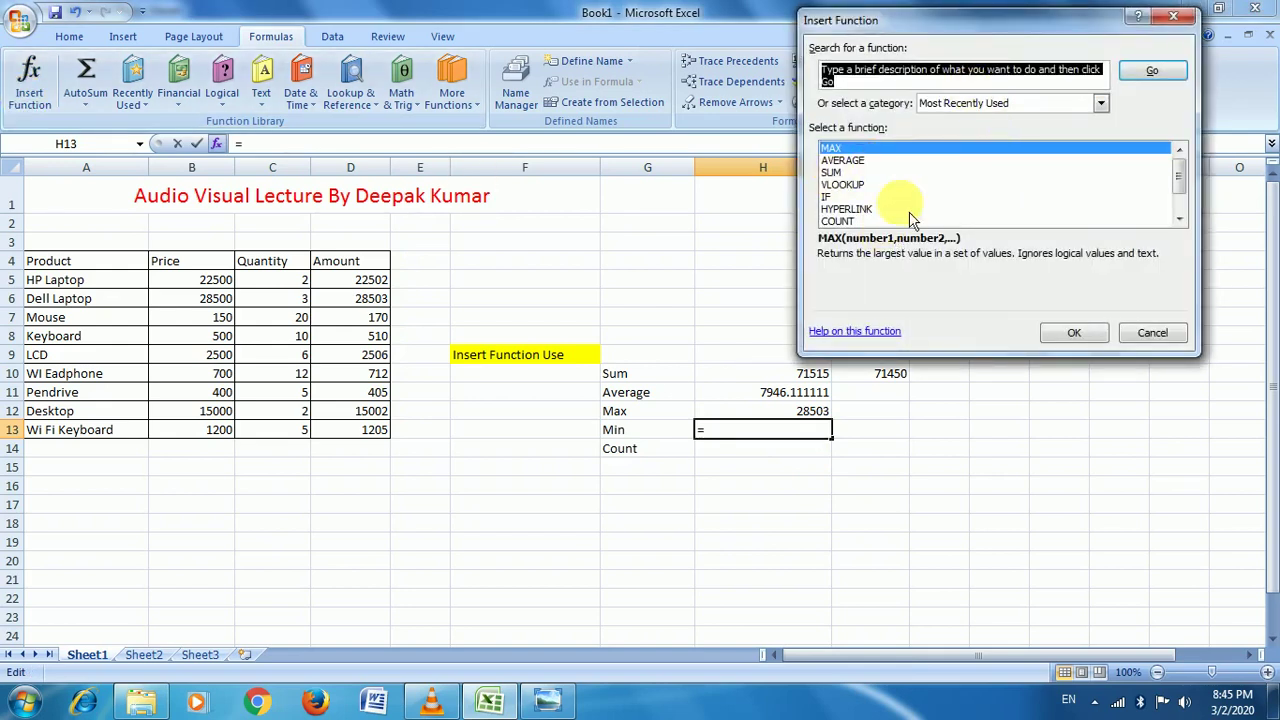
type("min")
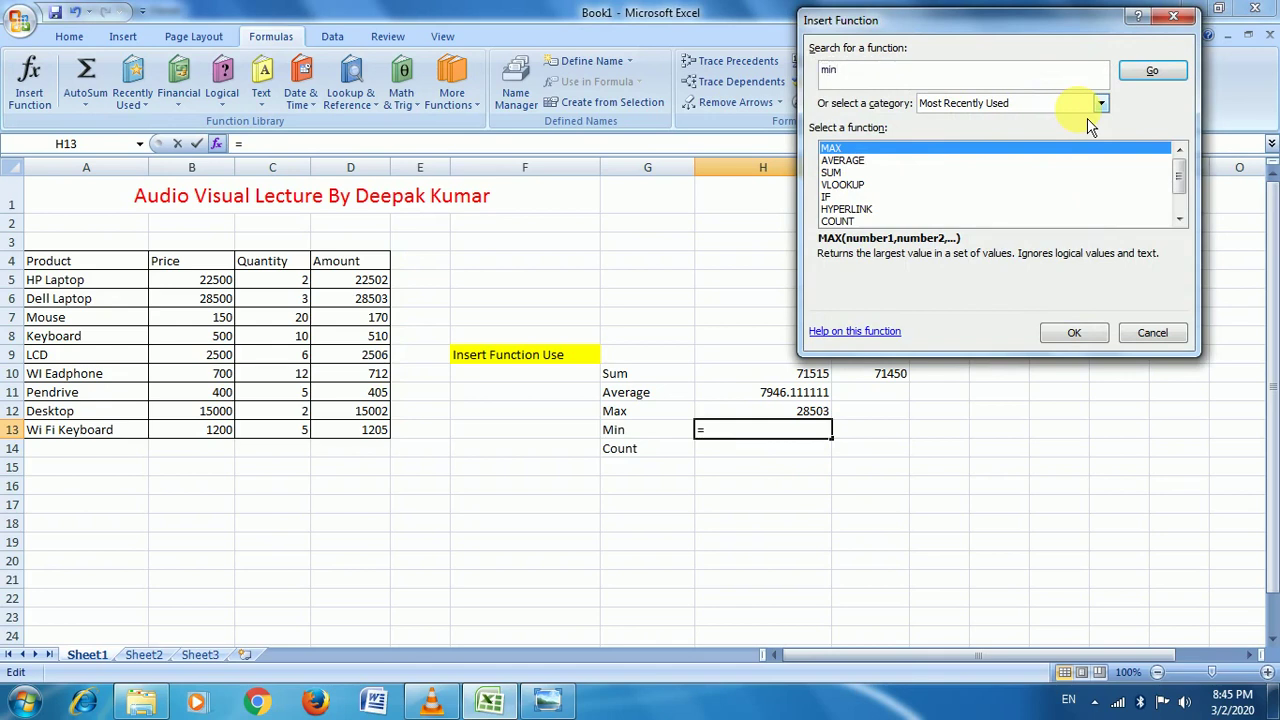
left_click(1150, 78)
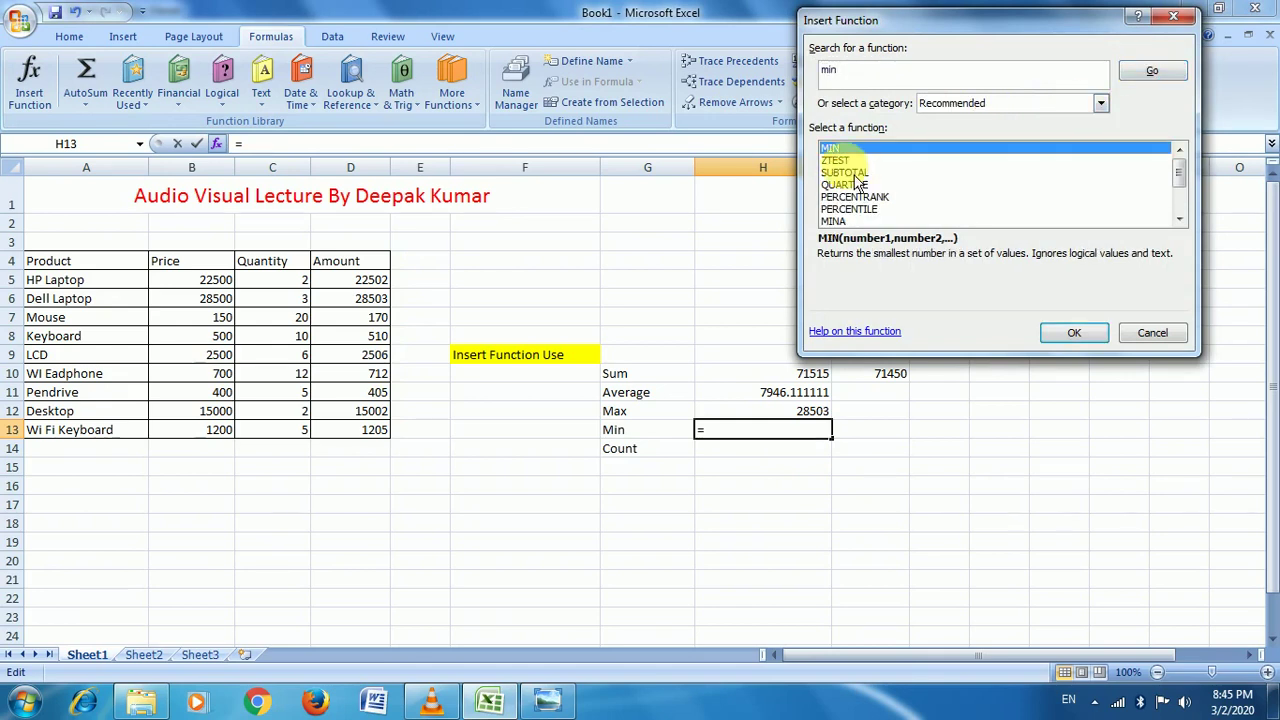
left_click(1074, 332)
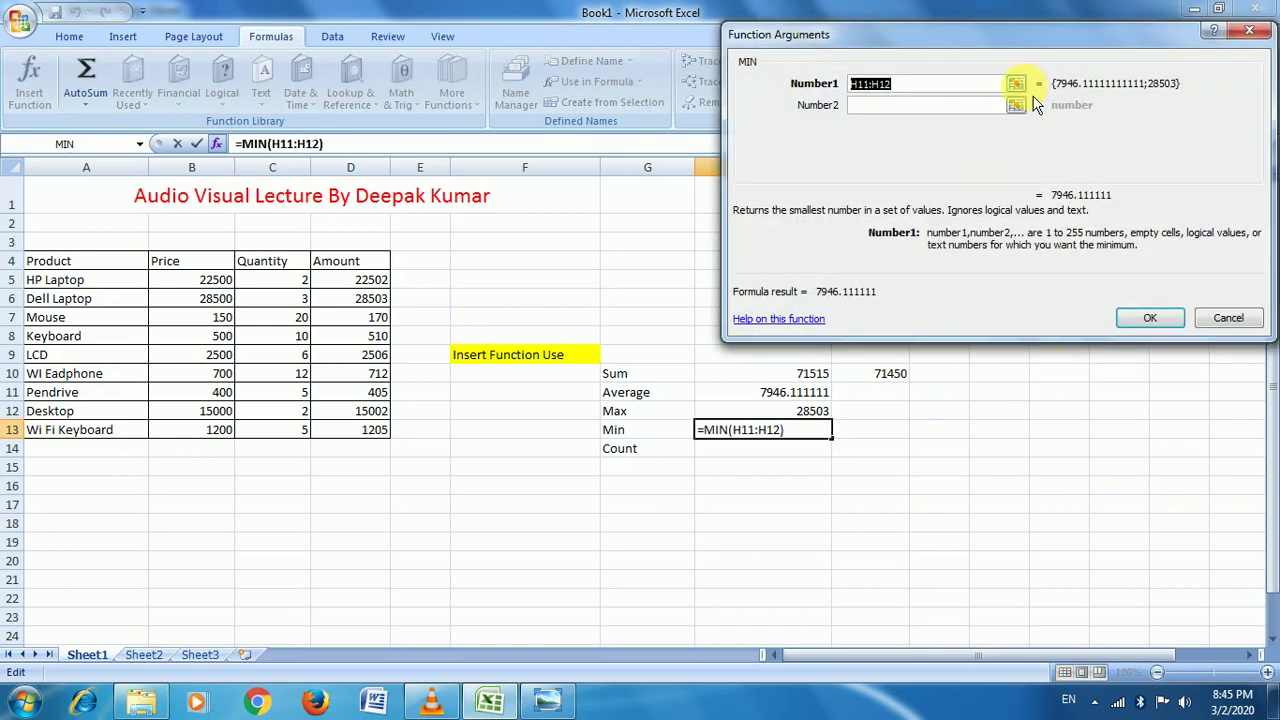
left_click(1016, 84)
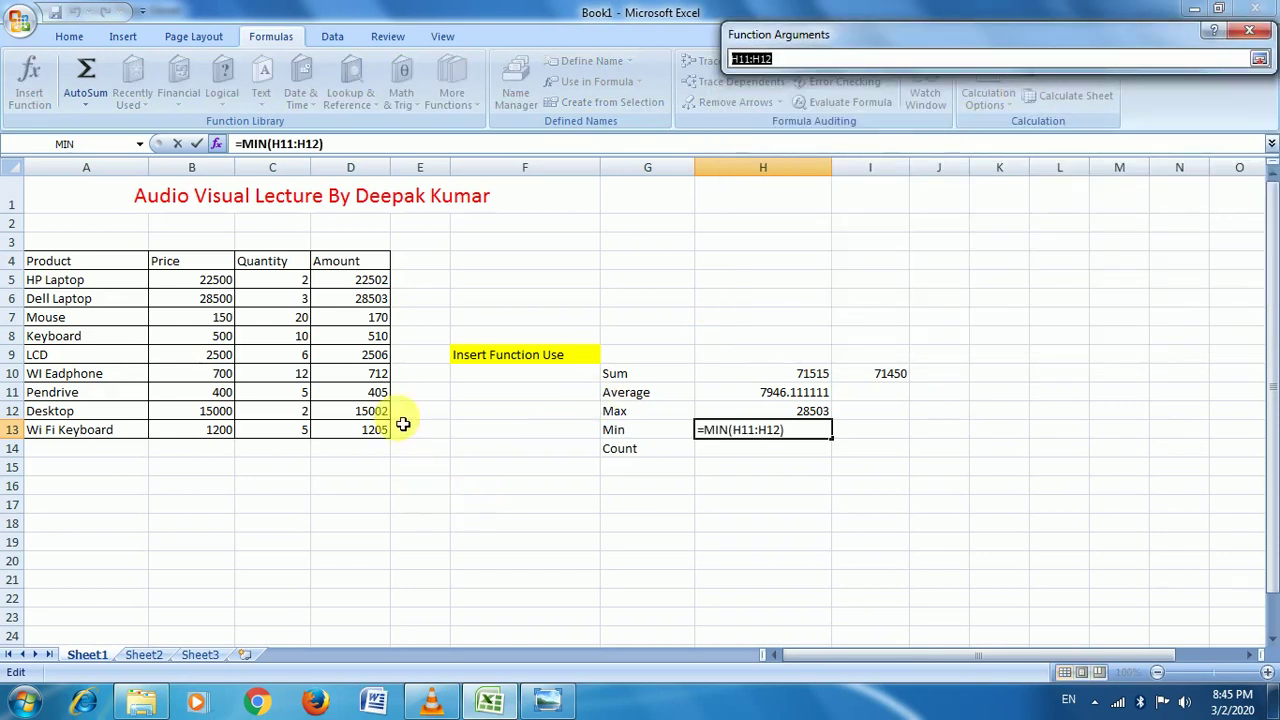
left_click_drag(374, 284, 382, 440)
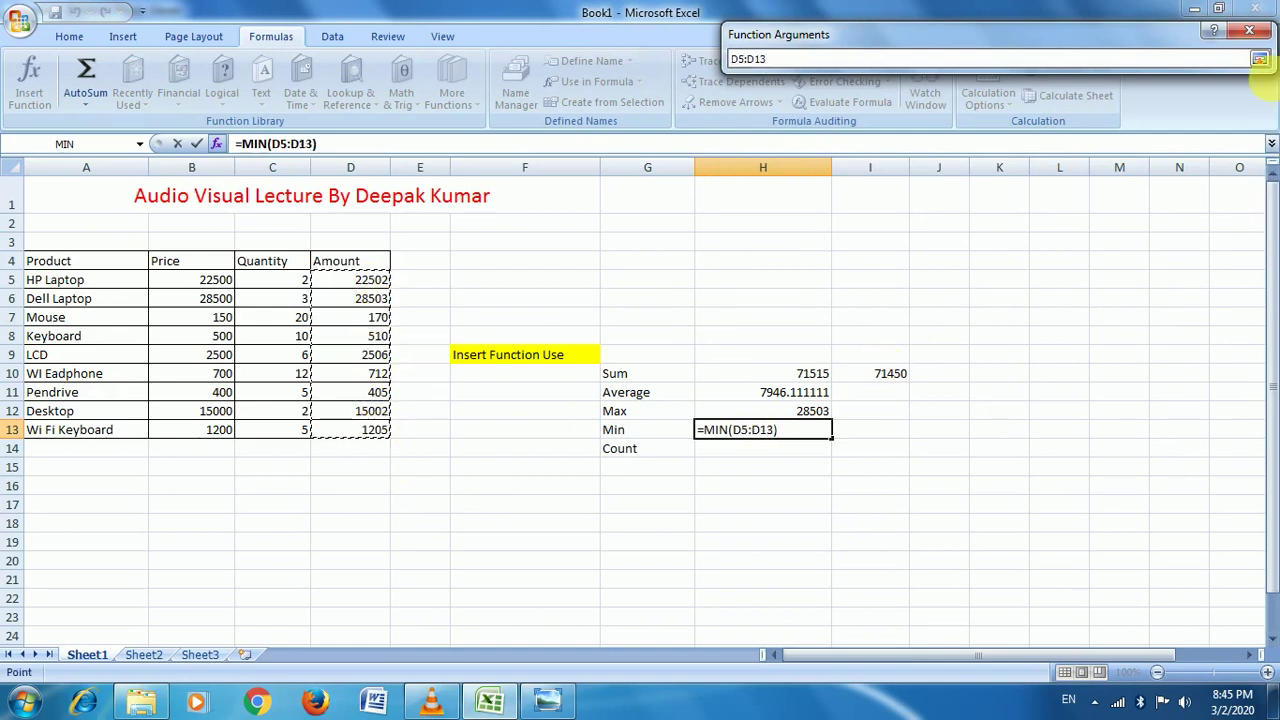
left_click(1259, 59)
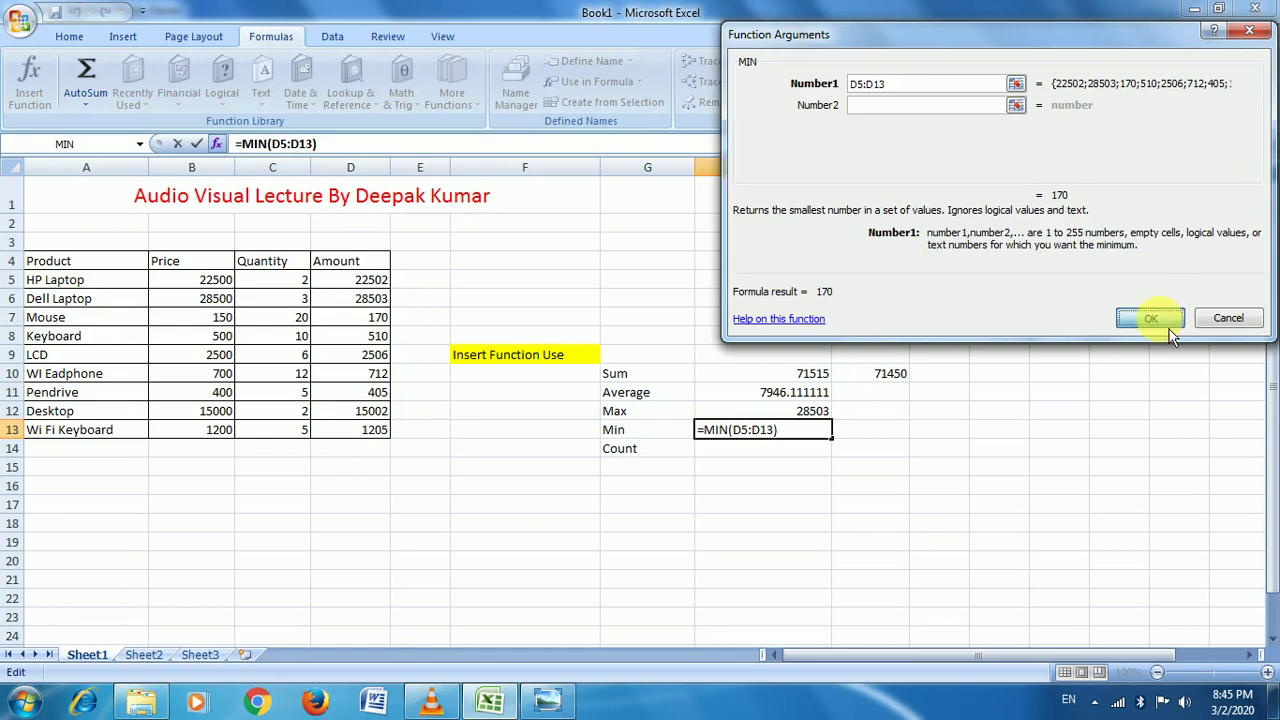
left_click(1150, 316)
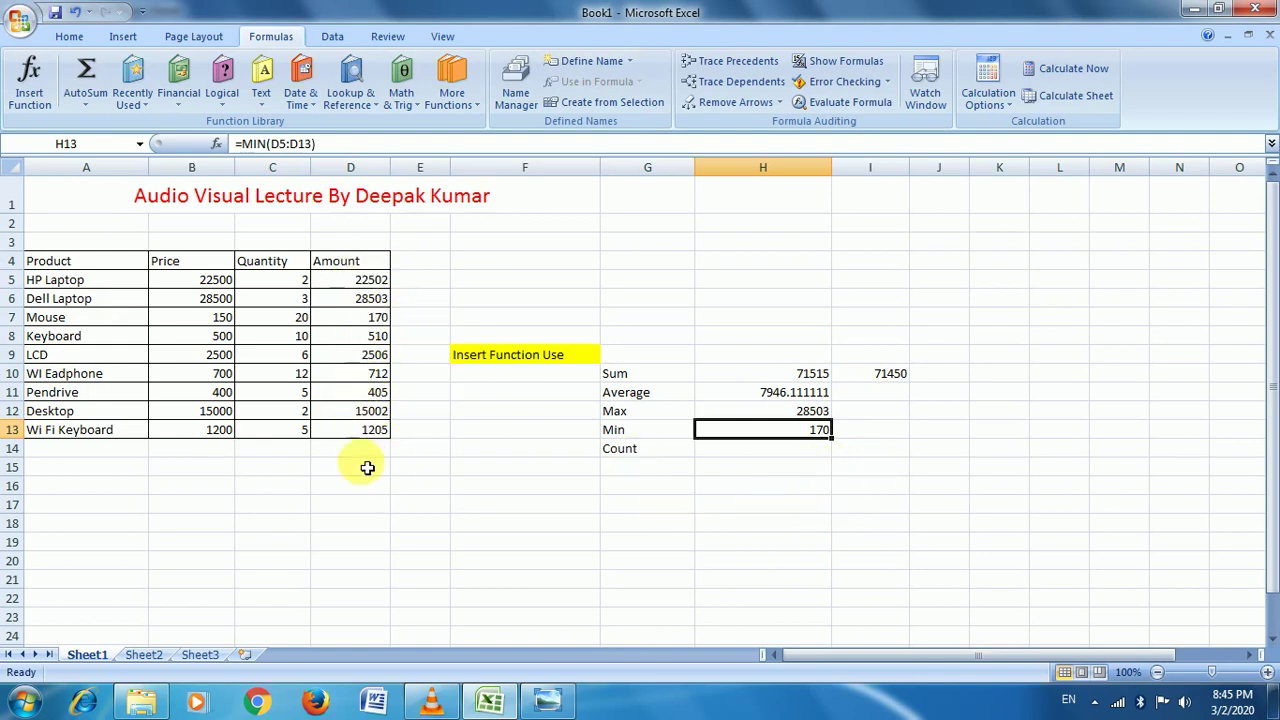
Step: Put =COUNT(D5:D13) in H14, counting 9 numeric Amount cells
left_click(781, 456)
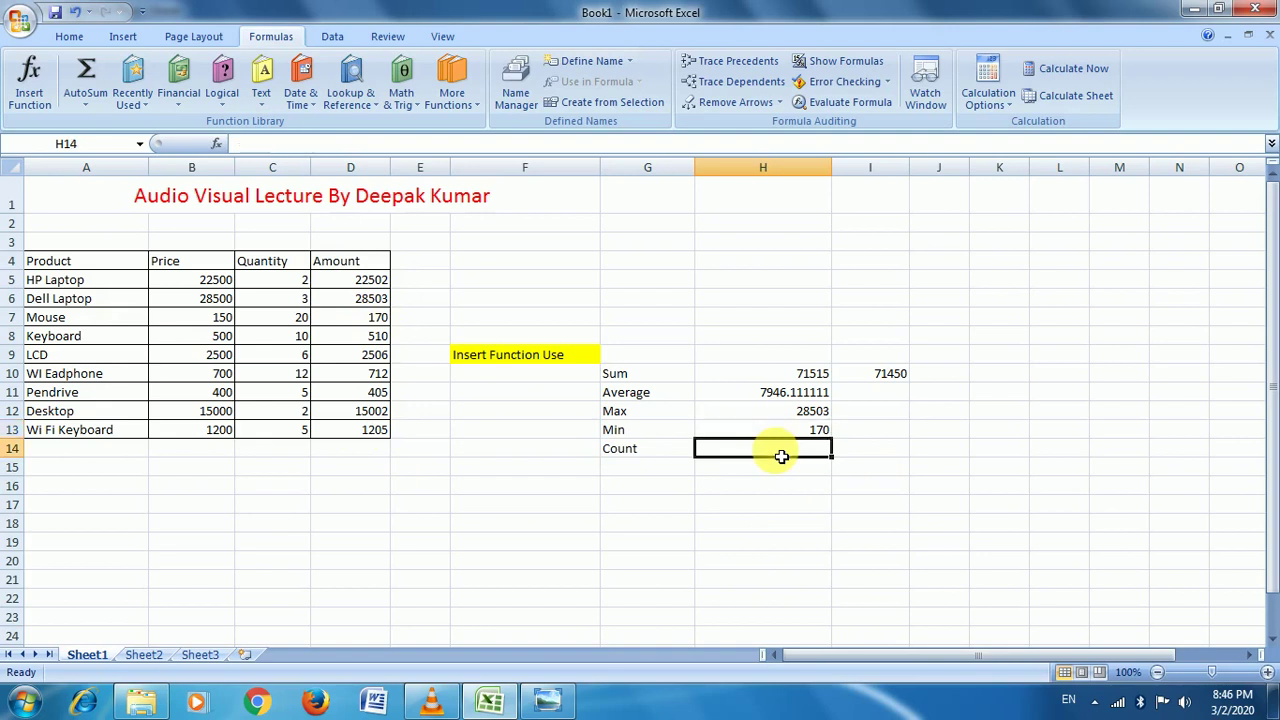
left_click(30, 95)
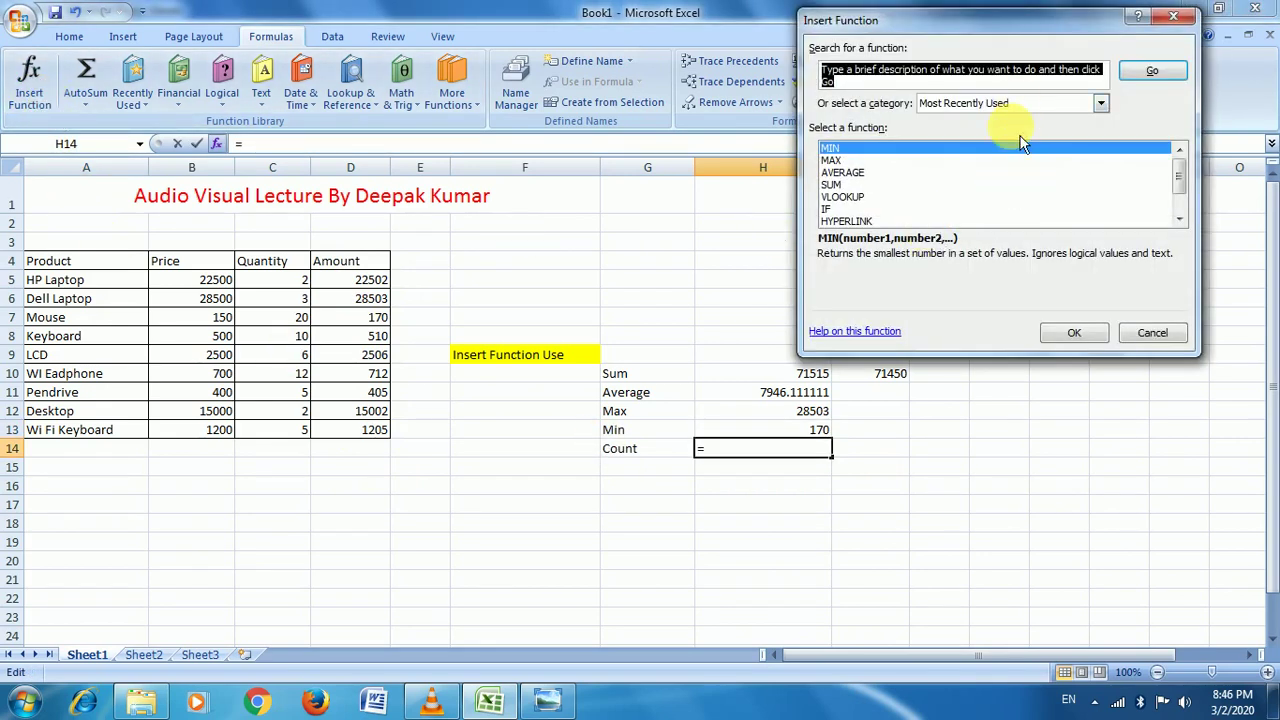
type("count")
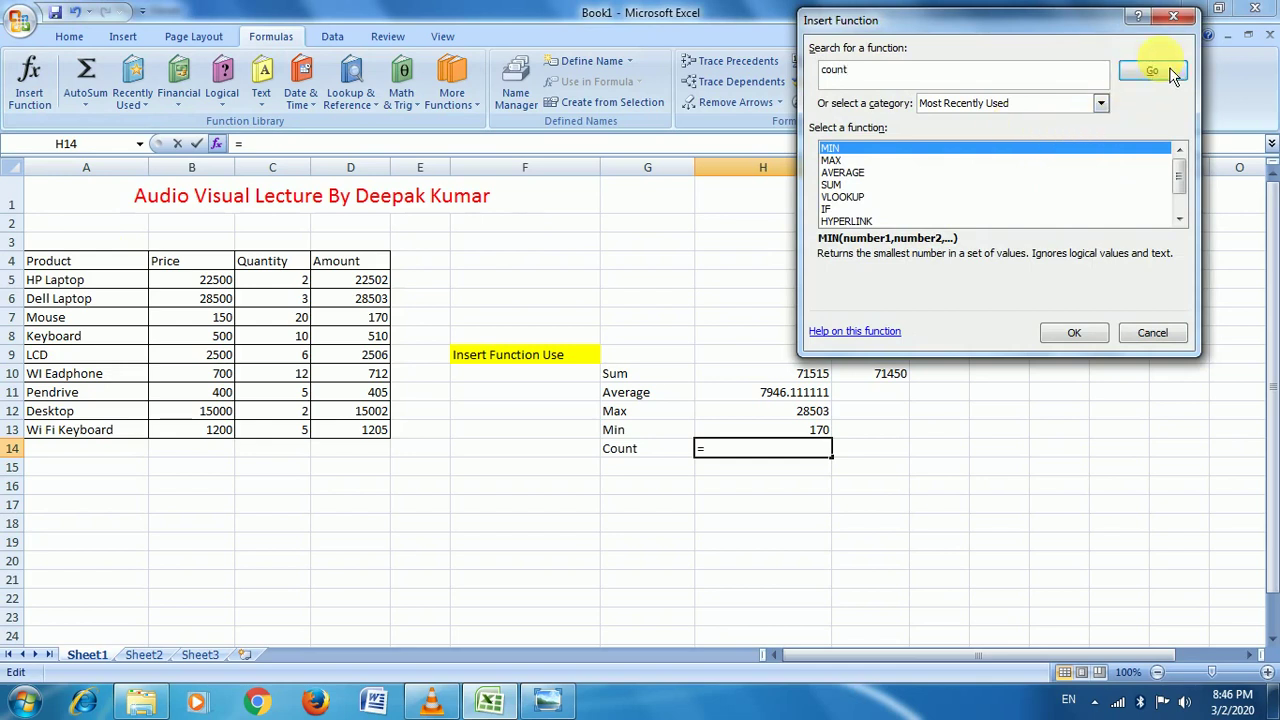
left_click(1160, 72)
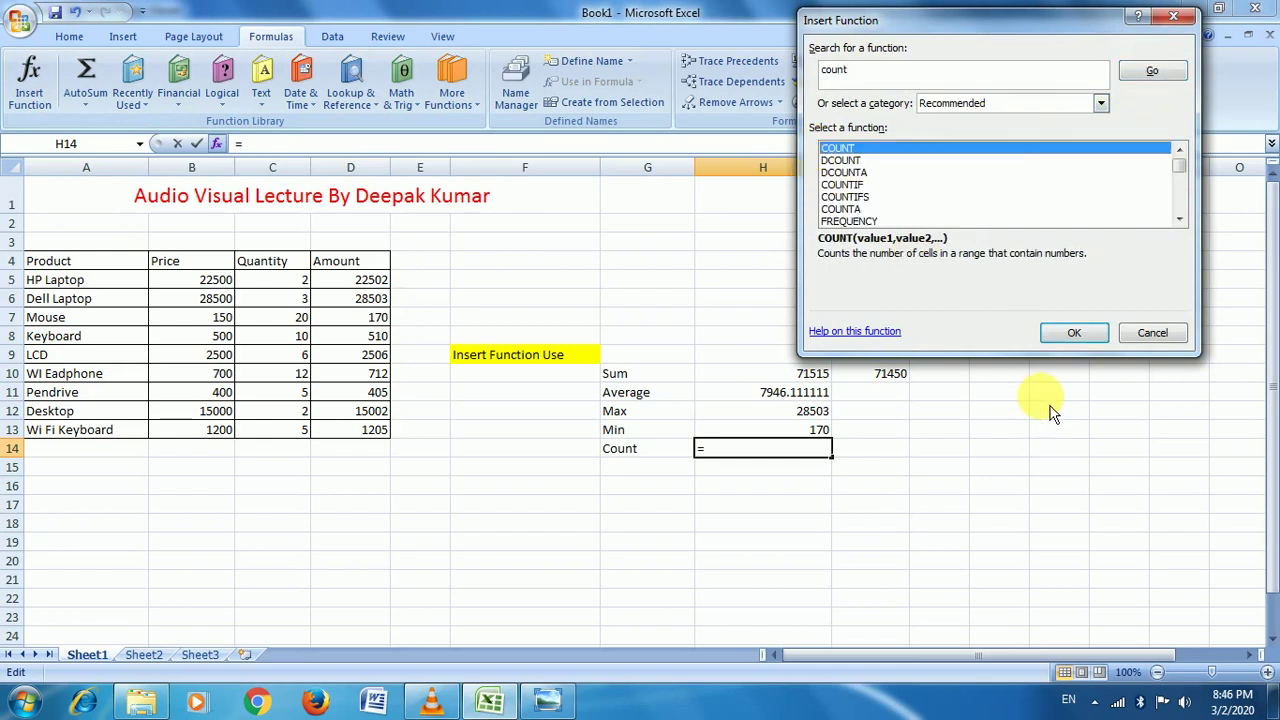
left_click(1073, 332)
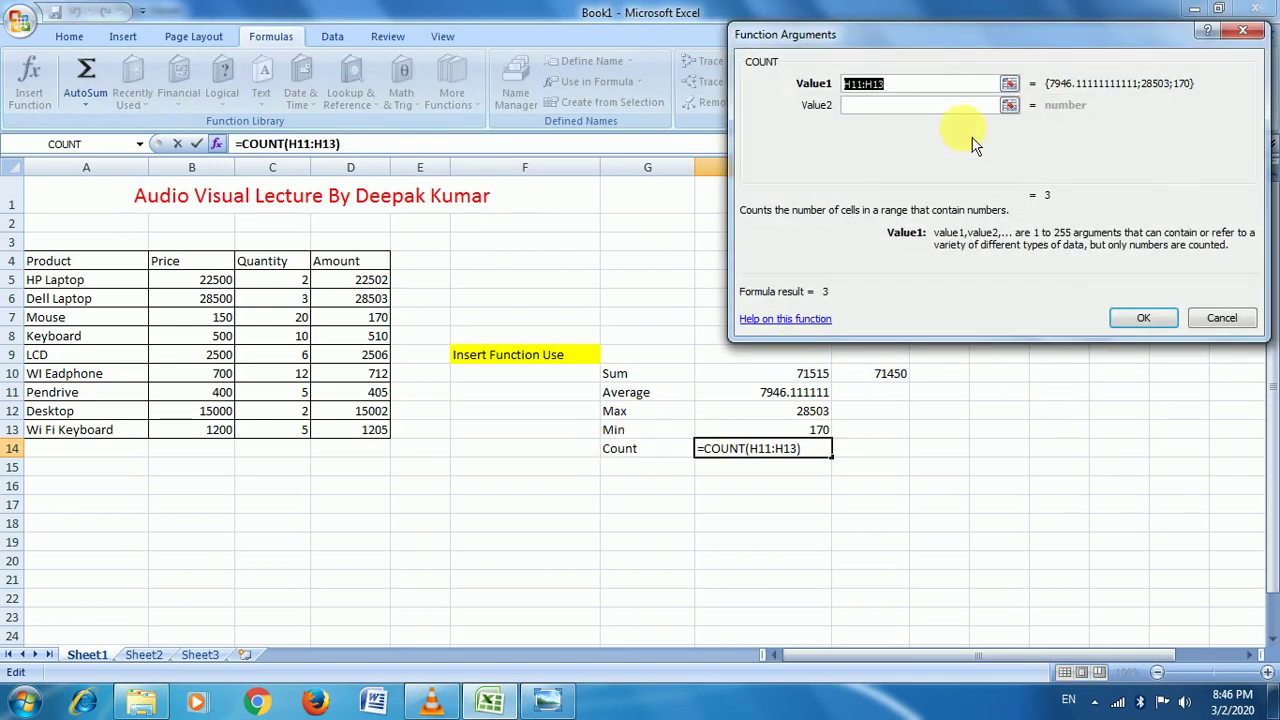
left_click(1010, 84)
left_click_drag(366, 280, 380, 433)
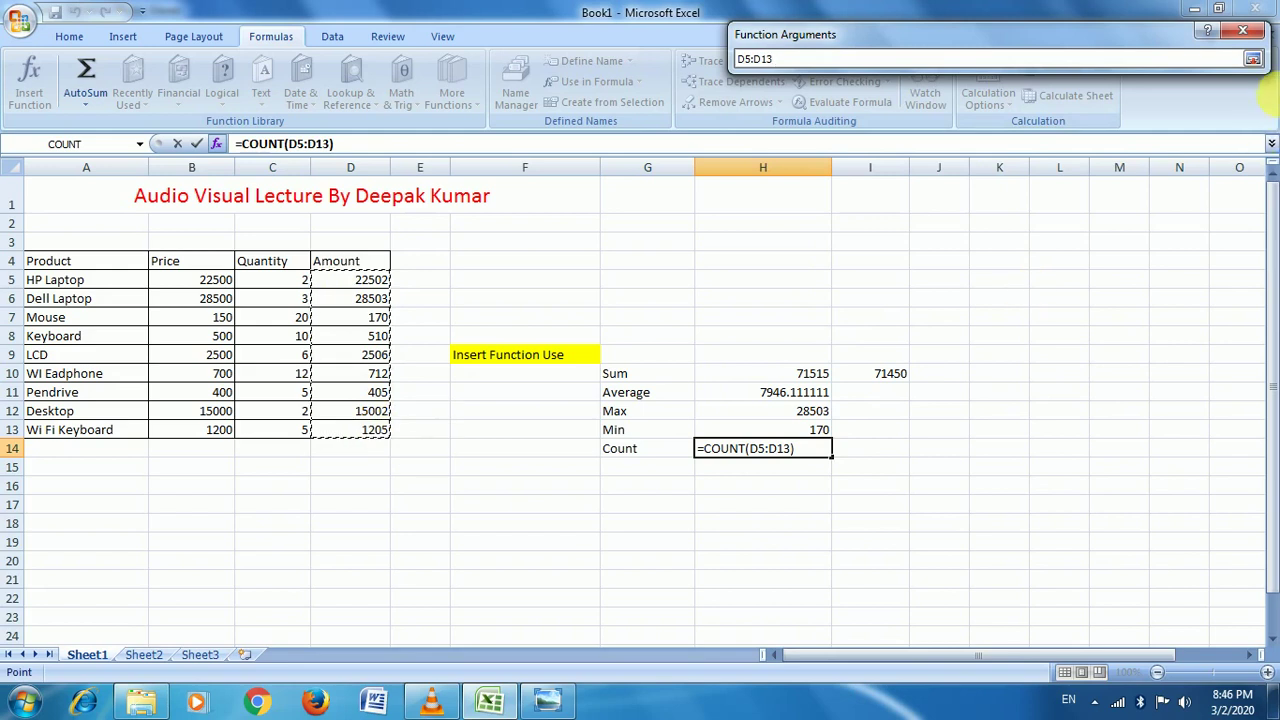
left_click(1253, 59)
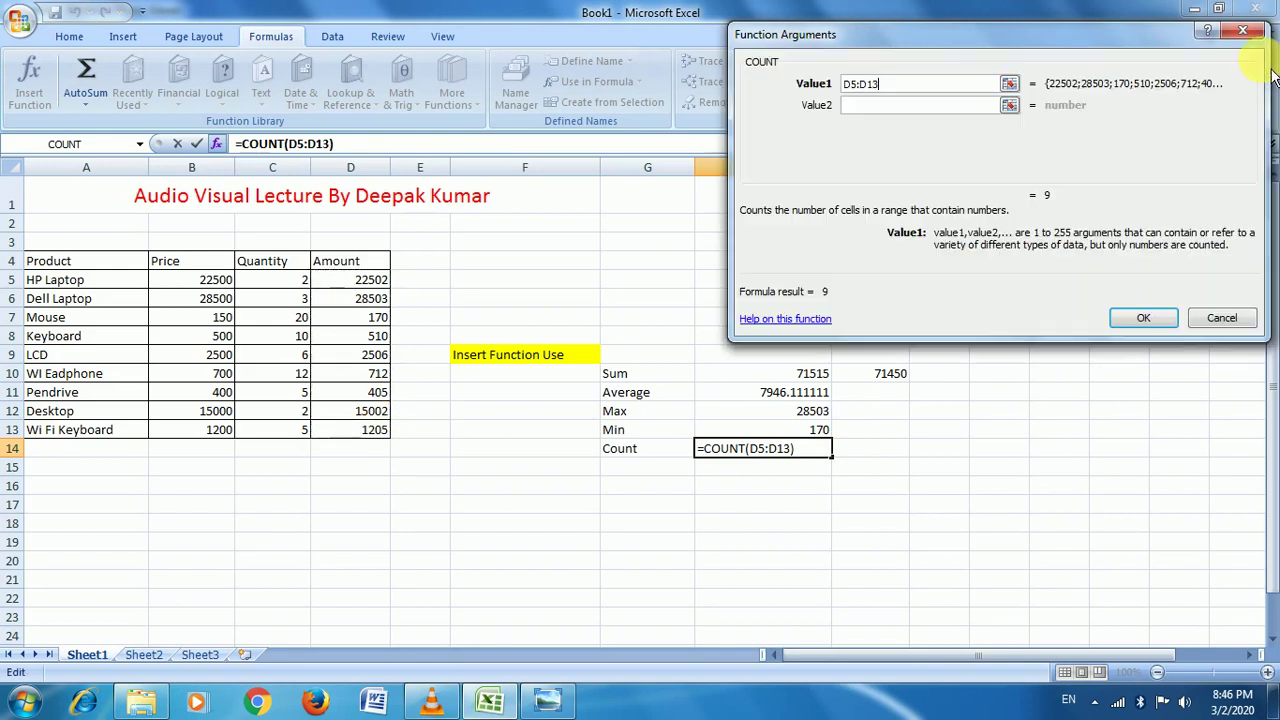
left_click(1143, 318)
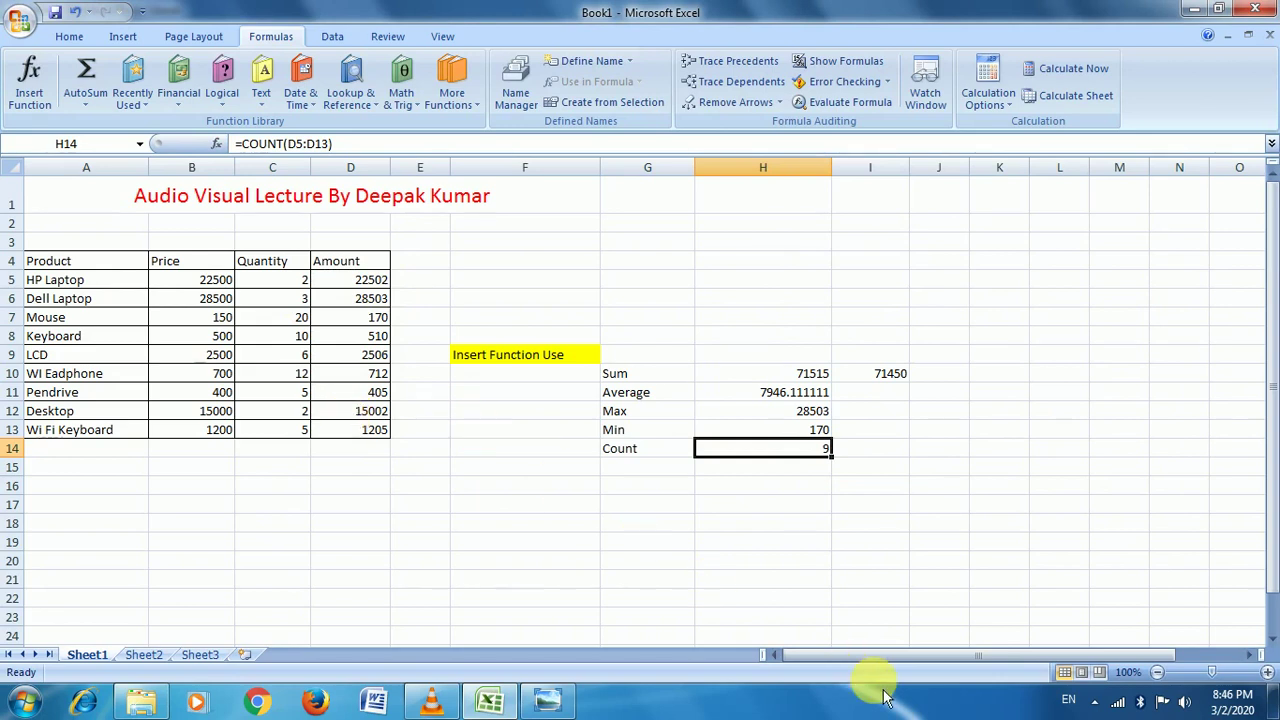
left_click(44, 107)
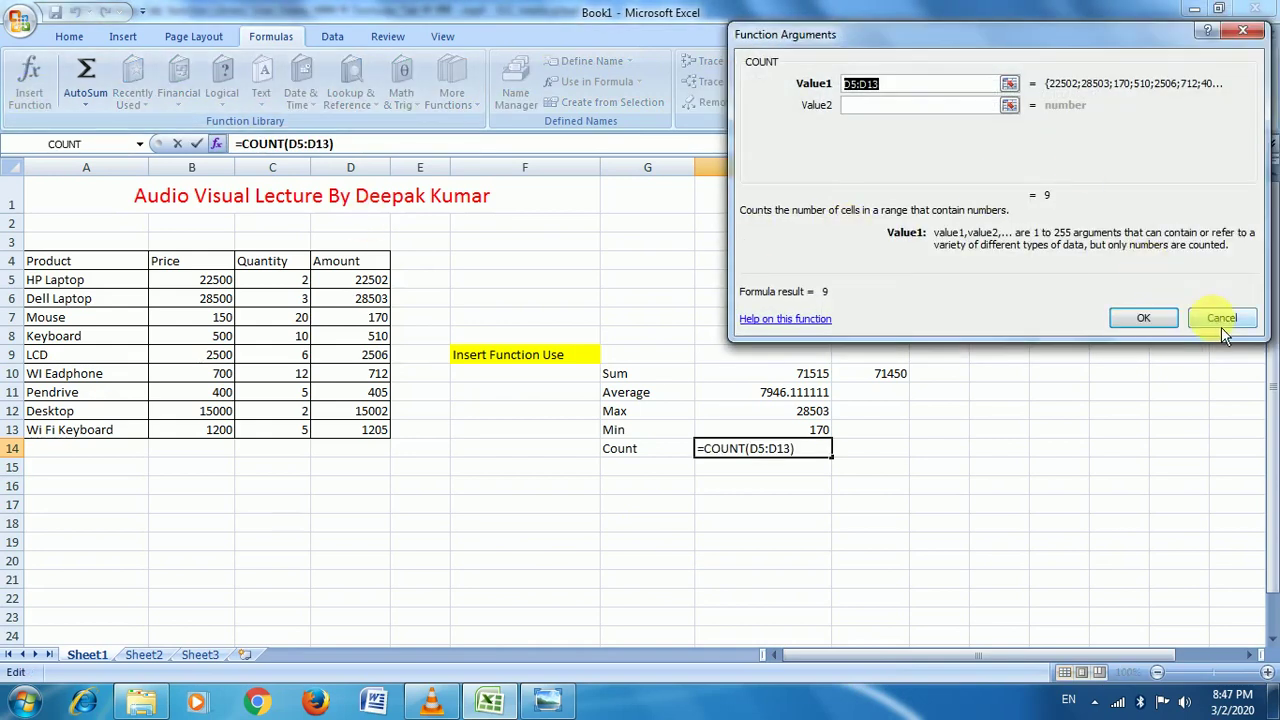
left_click(1225, 325)
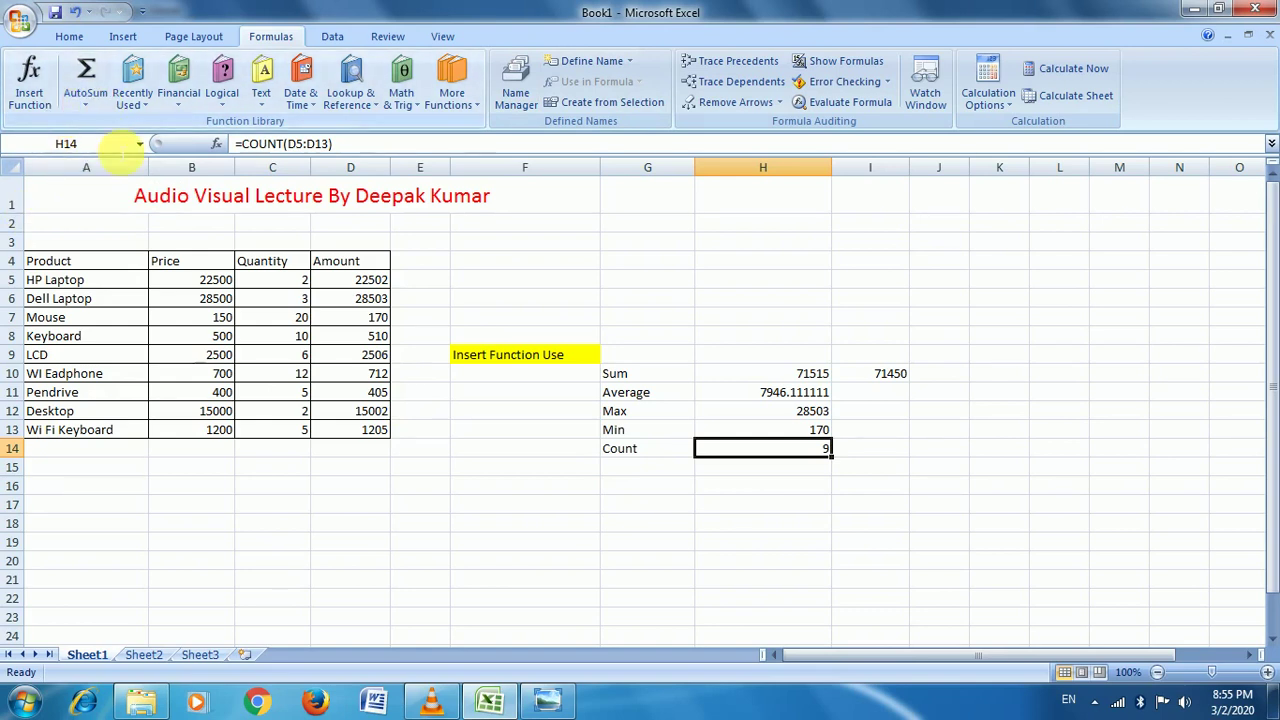
Step: On Sheet2, widen column L and AutoSum Basic Salary E5:E16 into L8, giving 218000
left_click(150, 655)
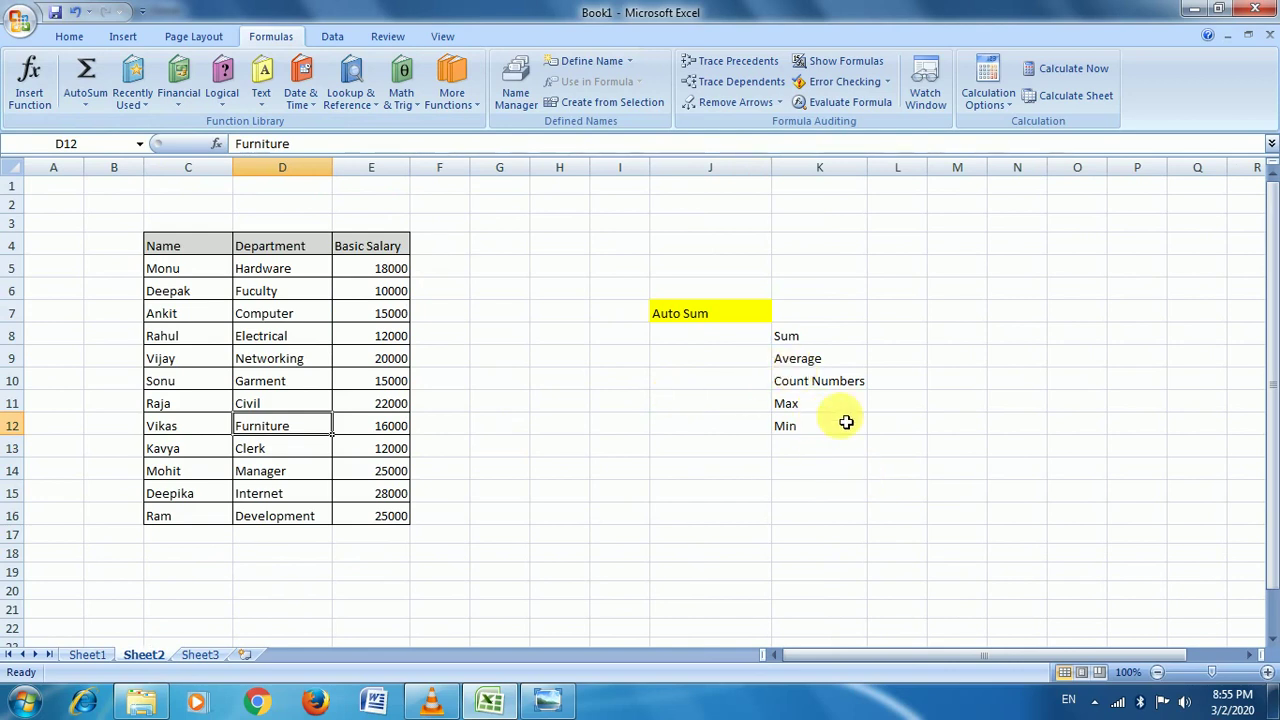
left_click_drag(937, 177, 958, 183)
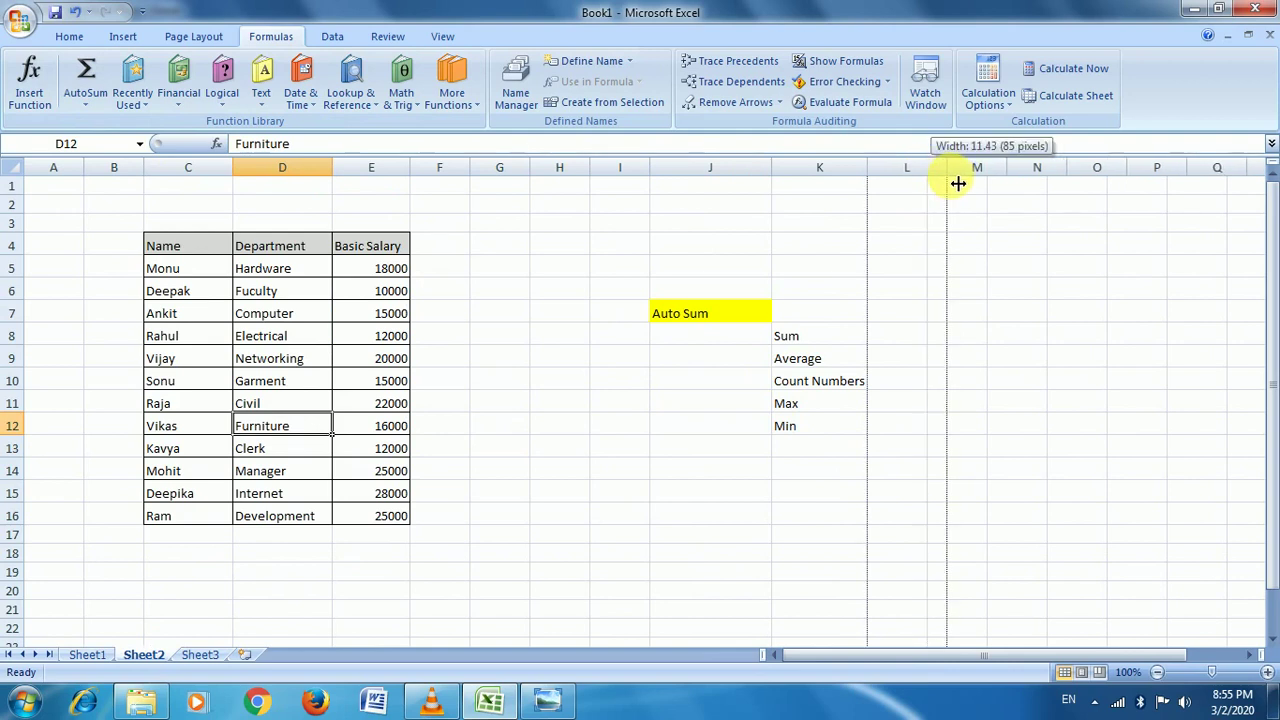
left_click(901, 347)
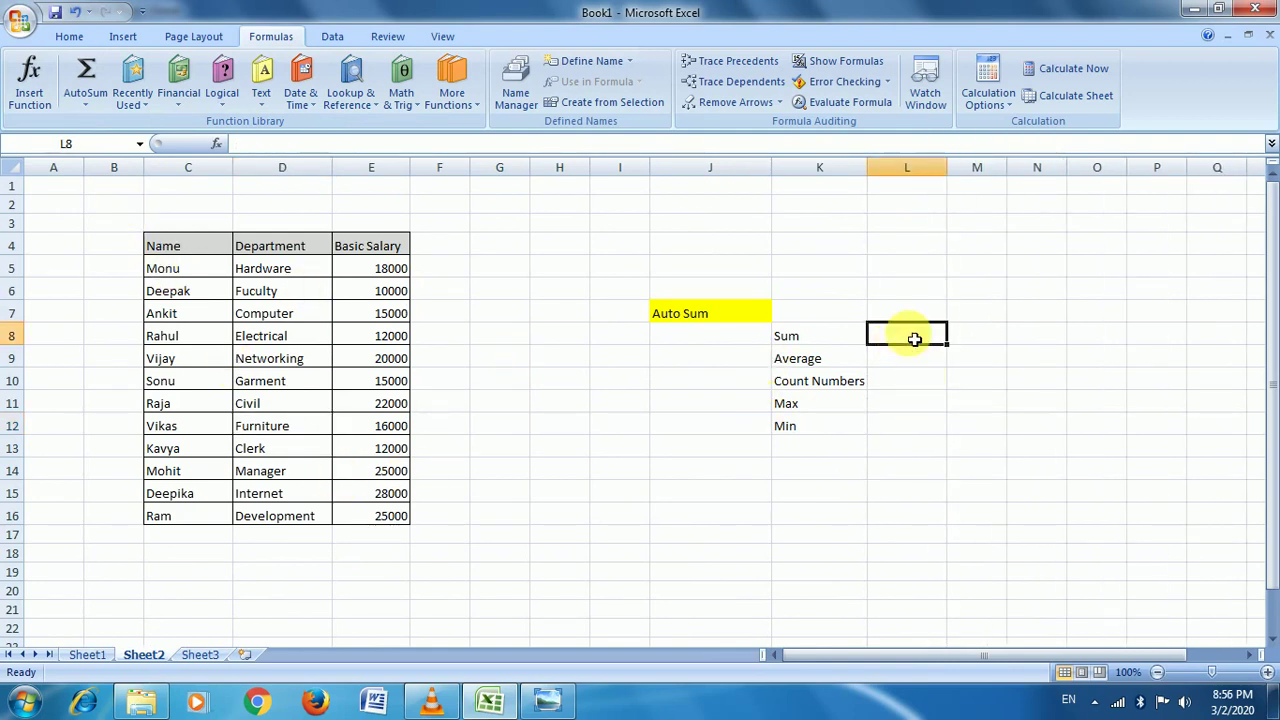
left_click(85, 100)
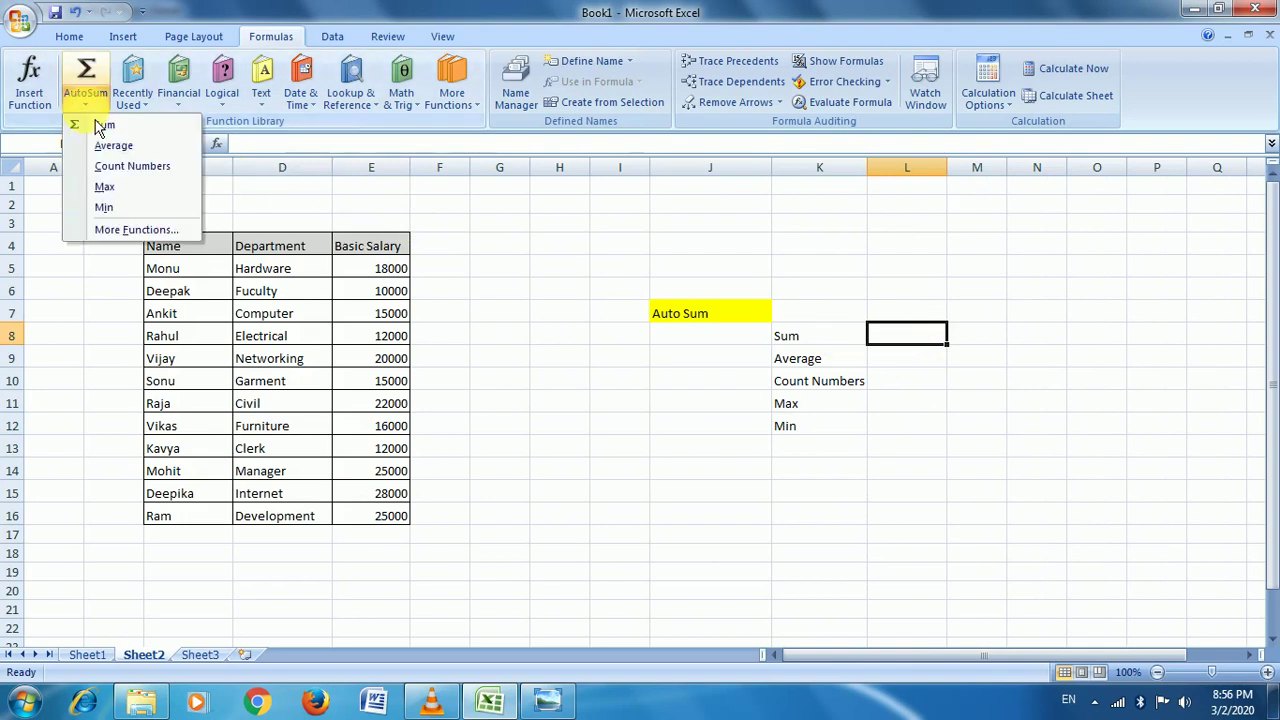
left_click(112, 126)
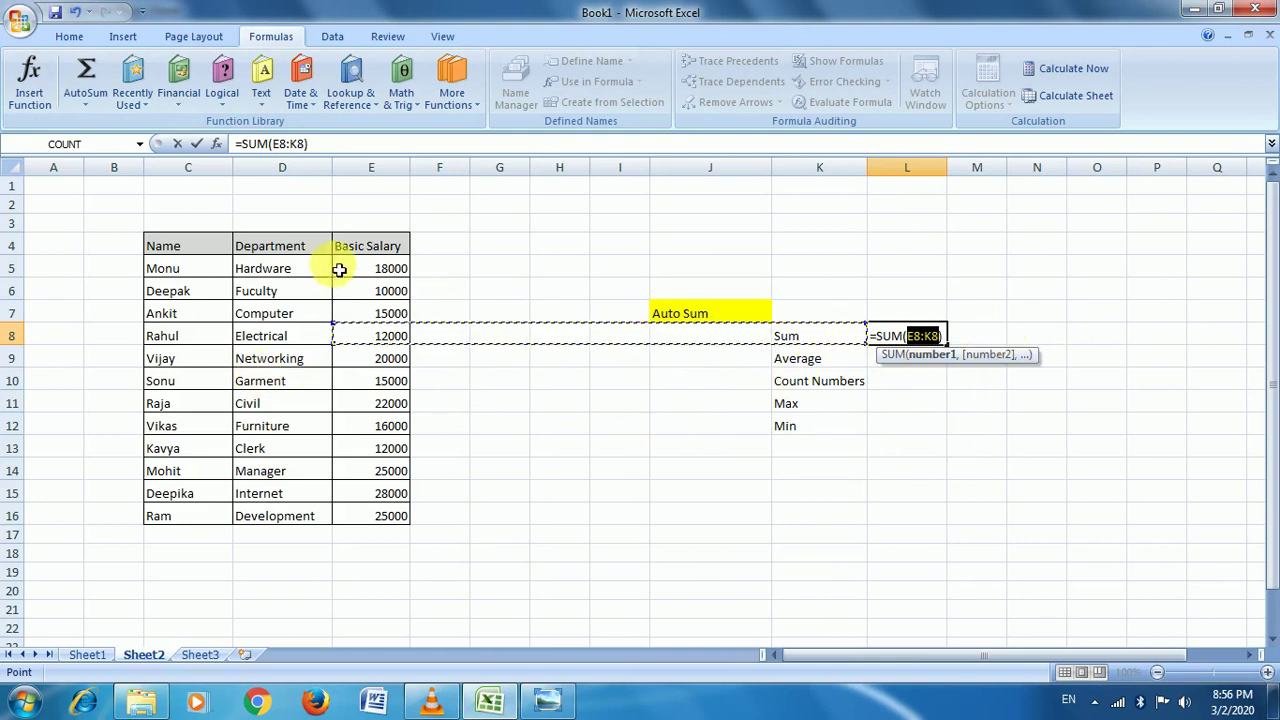
left_click_drag(378, 276, 387, 525)
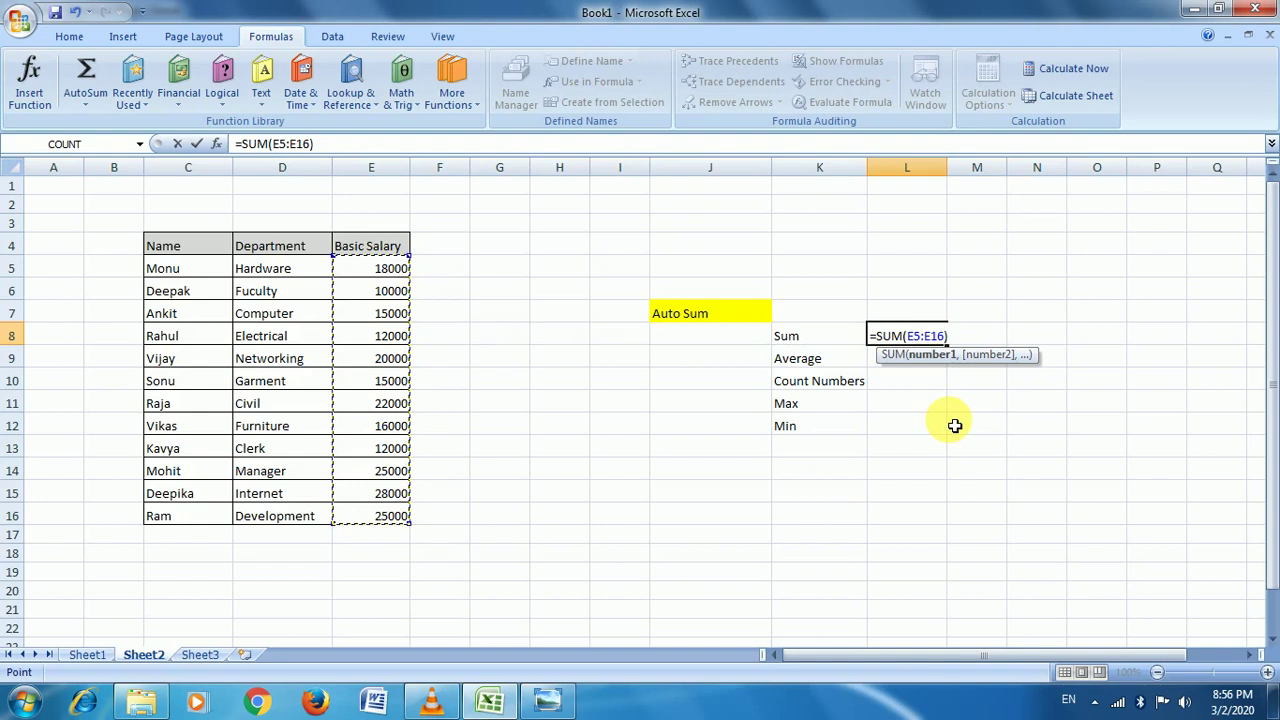
key("Return")
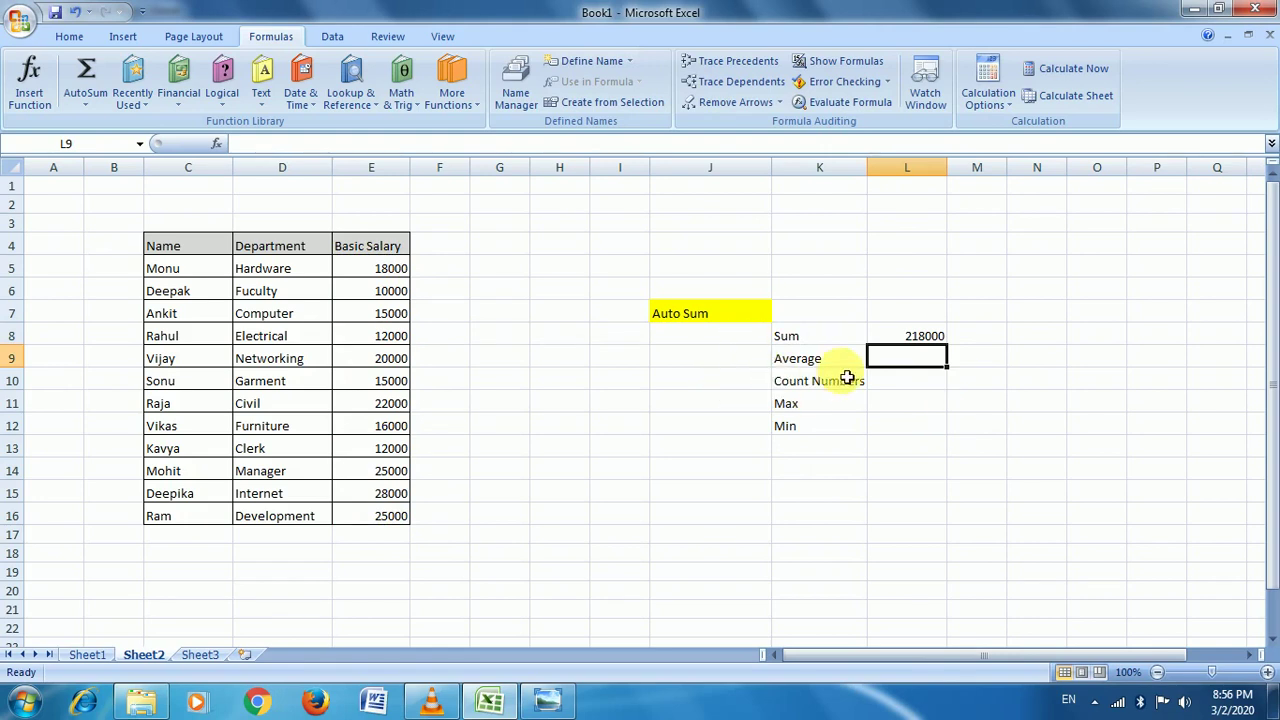
Step: Use AutoSum Average on salaries E5:E16 in L9, giving 18166.66667
left_click(85, 105)
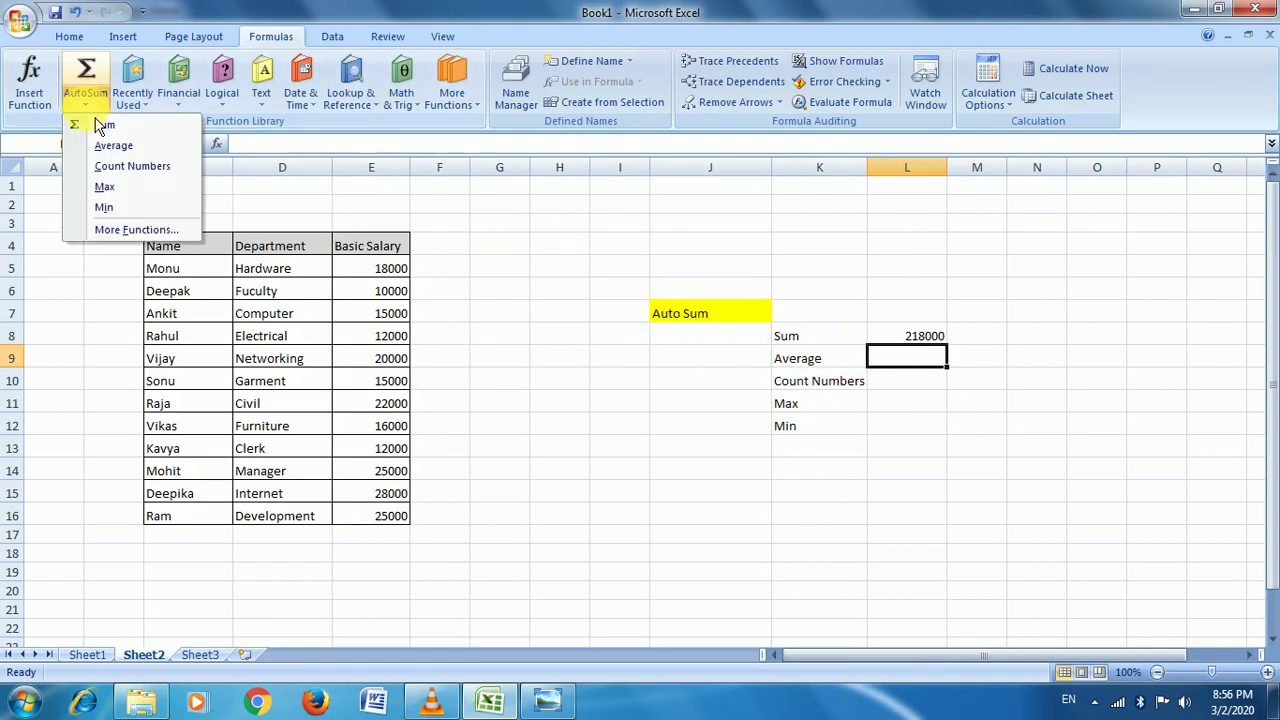
left_click(110, 143)
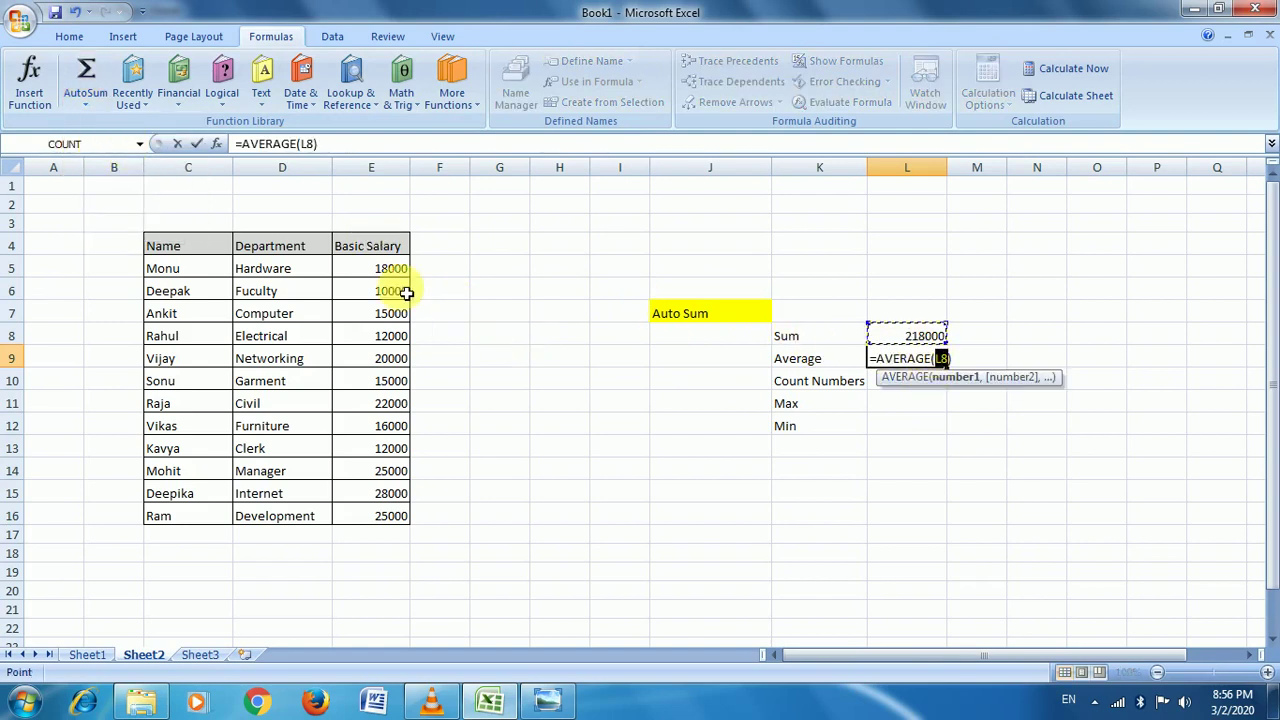
mouse_move(350, 265)
left_mouse_down()
mouse_move(391, 376)
mouse_move(392, 519)
left_mouse_up()
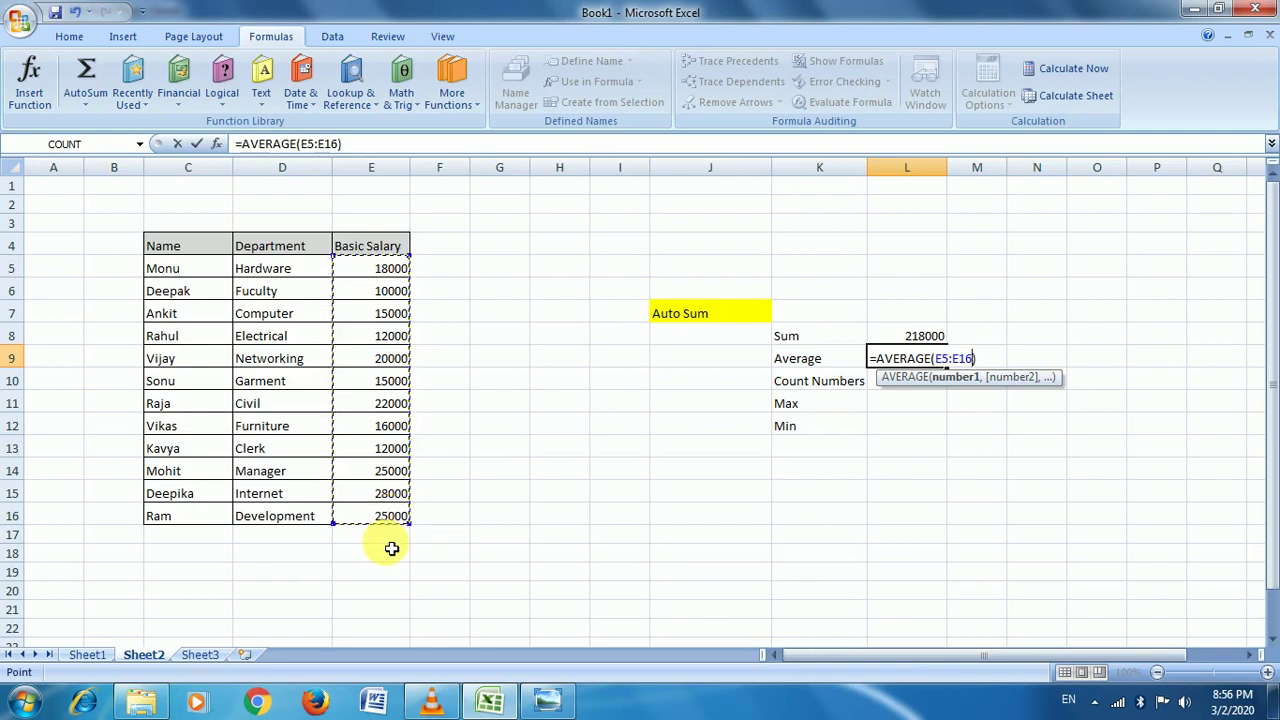
key("Return")
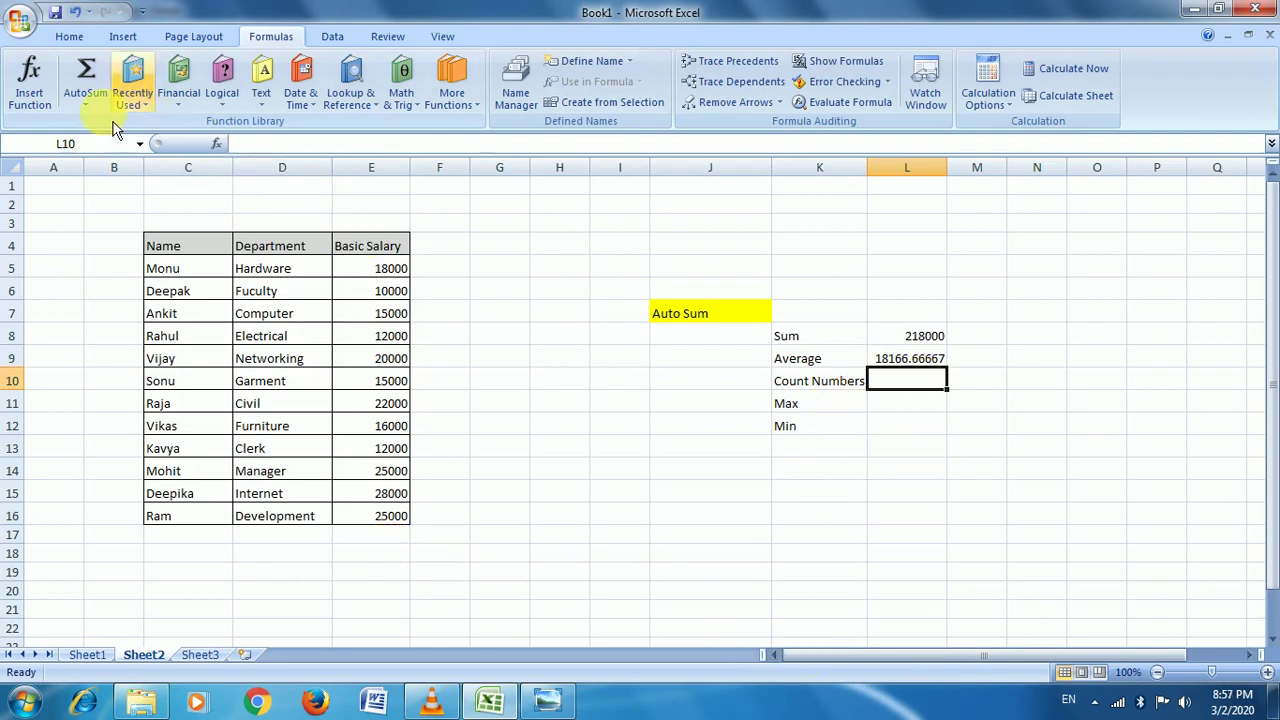
Step: Use AutoSum Count Numbers on salaries E5:E16 in L10, giving 12
left_click(85, 100)
left_click(113, 172)
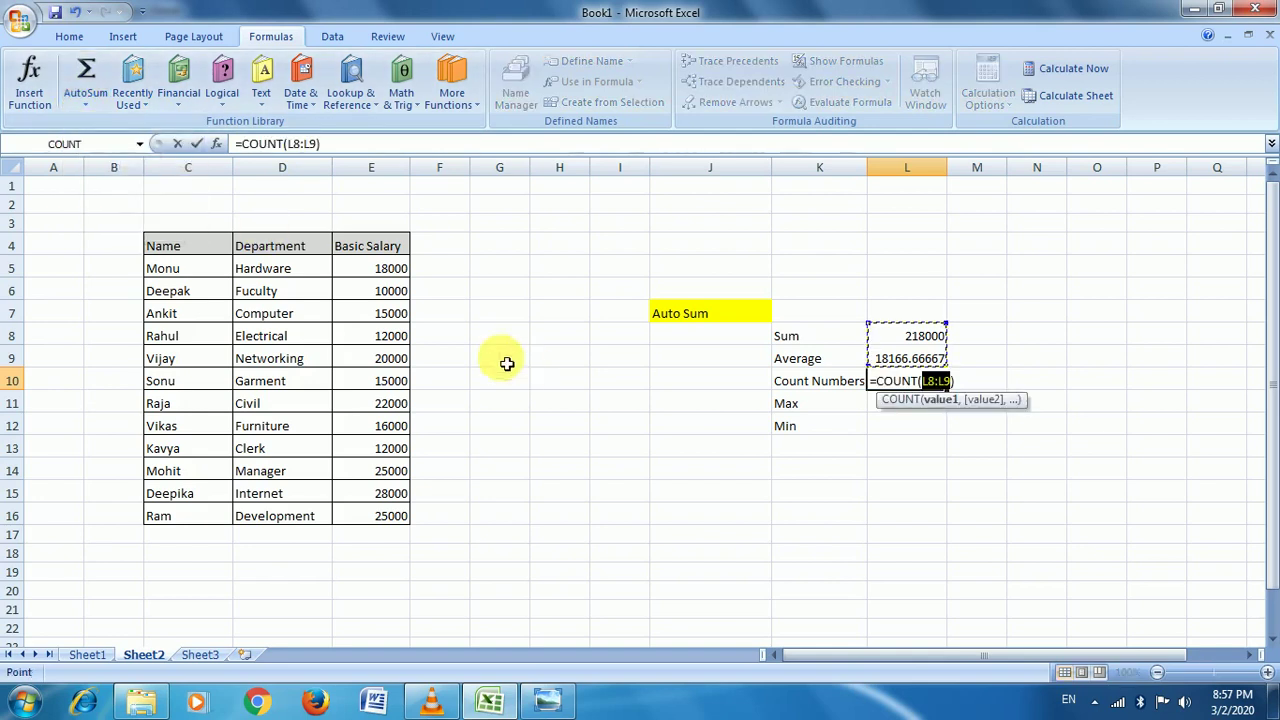
left_click_drag(390, 268, 392, 514)
key("Return")
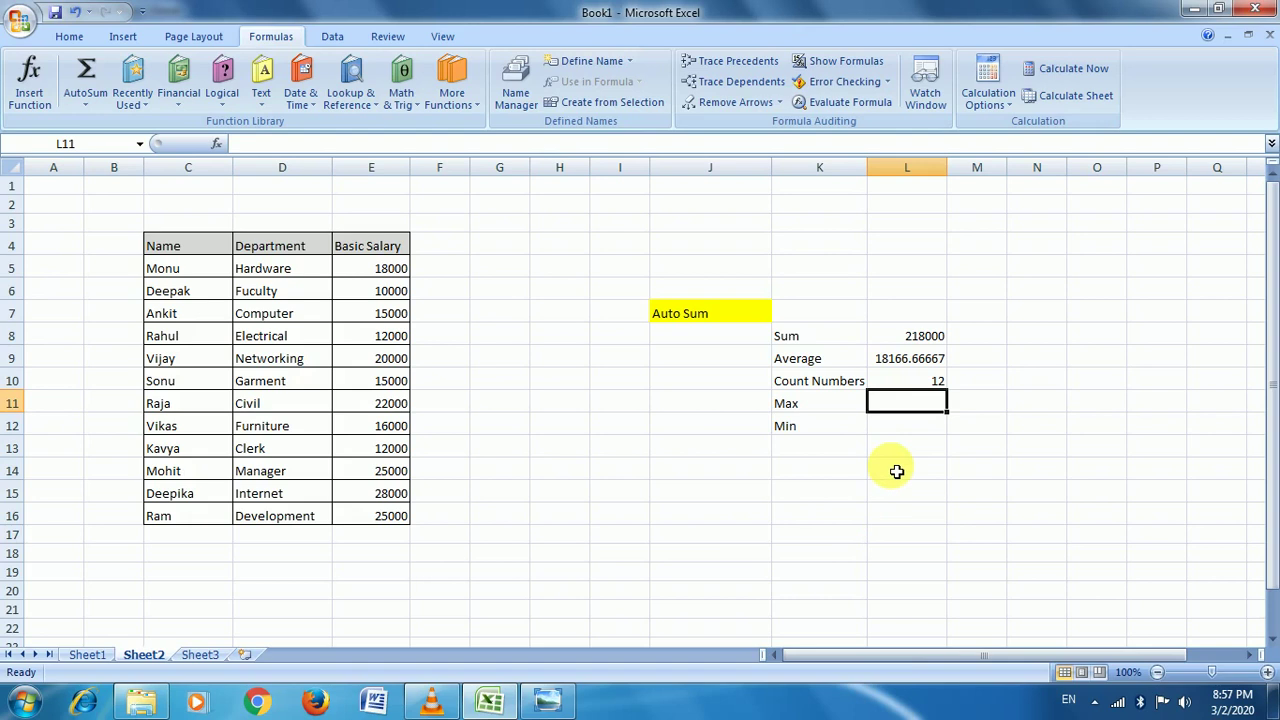
Step: Insert an AutoSum Max over E5:E16 in L11, returning the top salary 28000
left_click(86, 104)
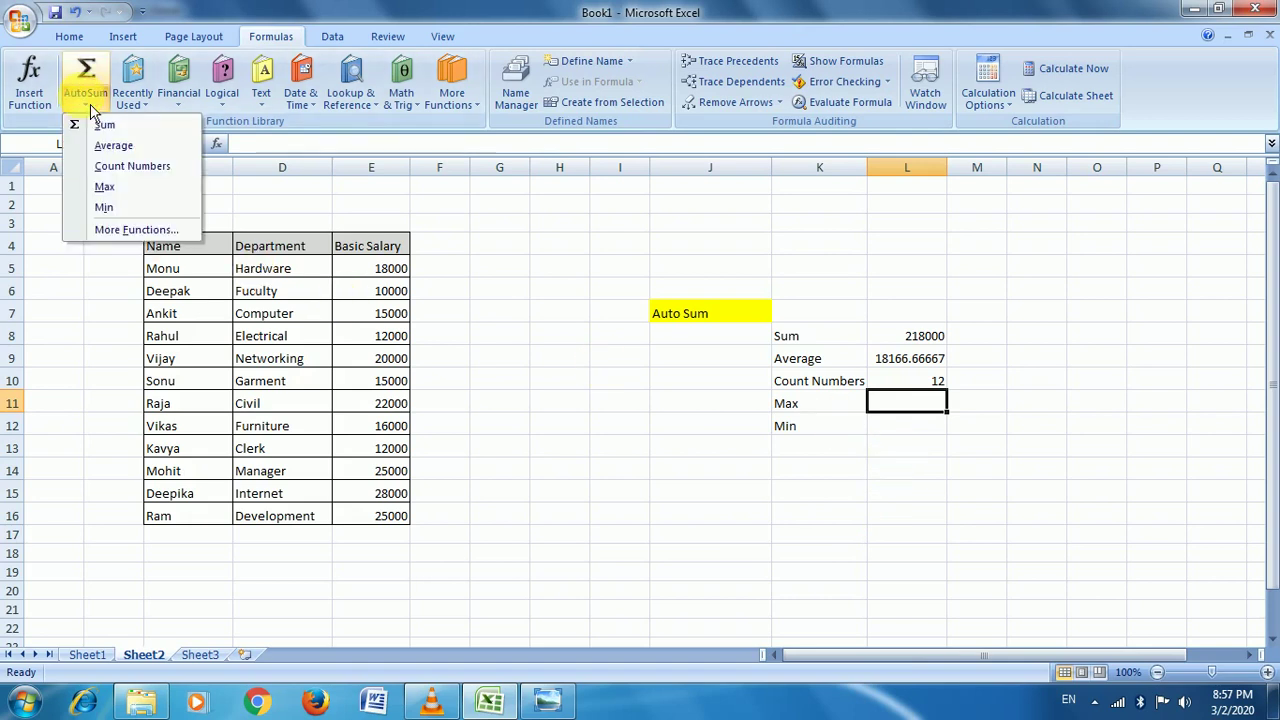
left_click(131, 190)
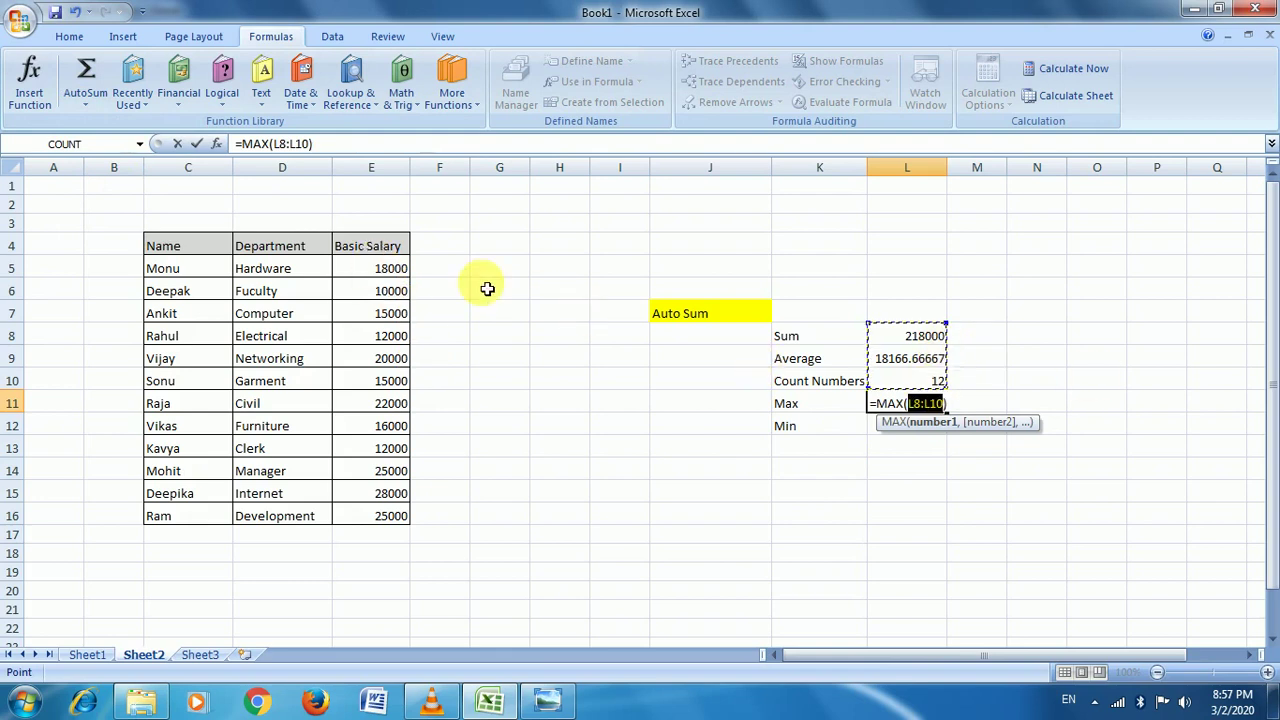
left_click(349, 269)
left_click_drag(349, 269, 389, 535)
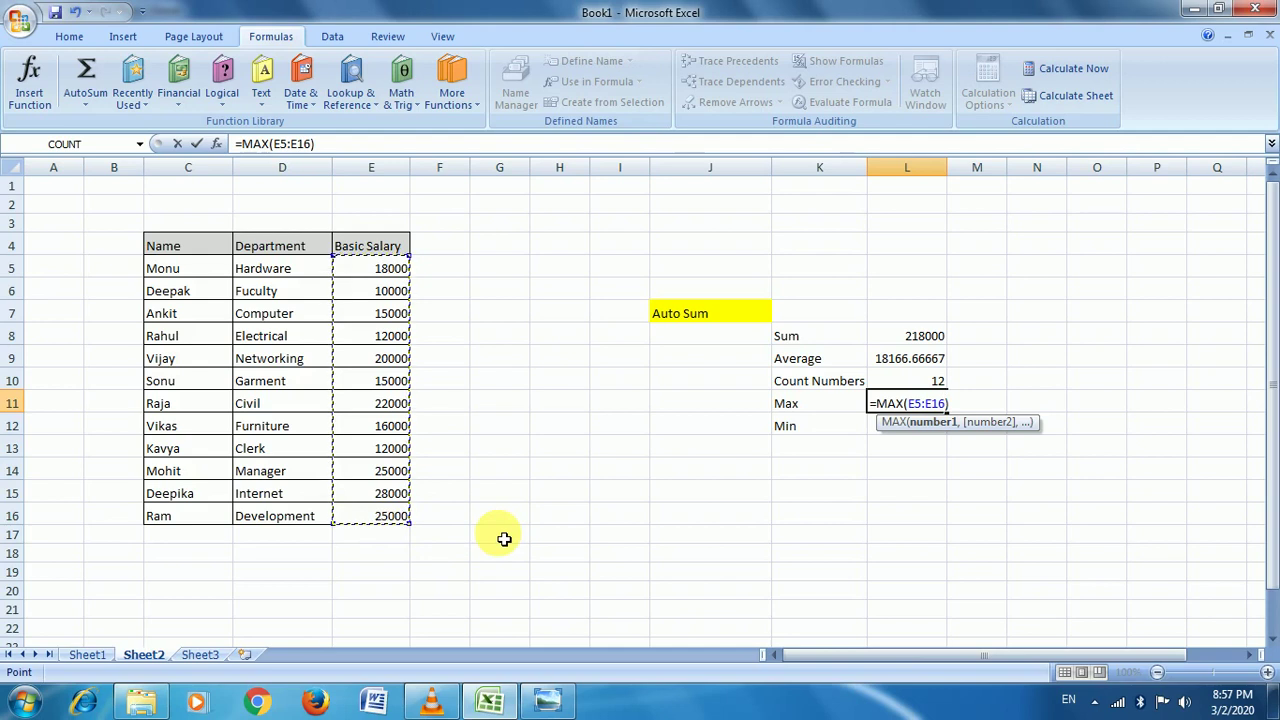
key("Return")
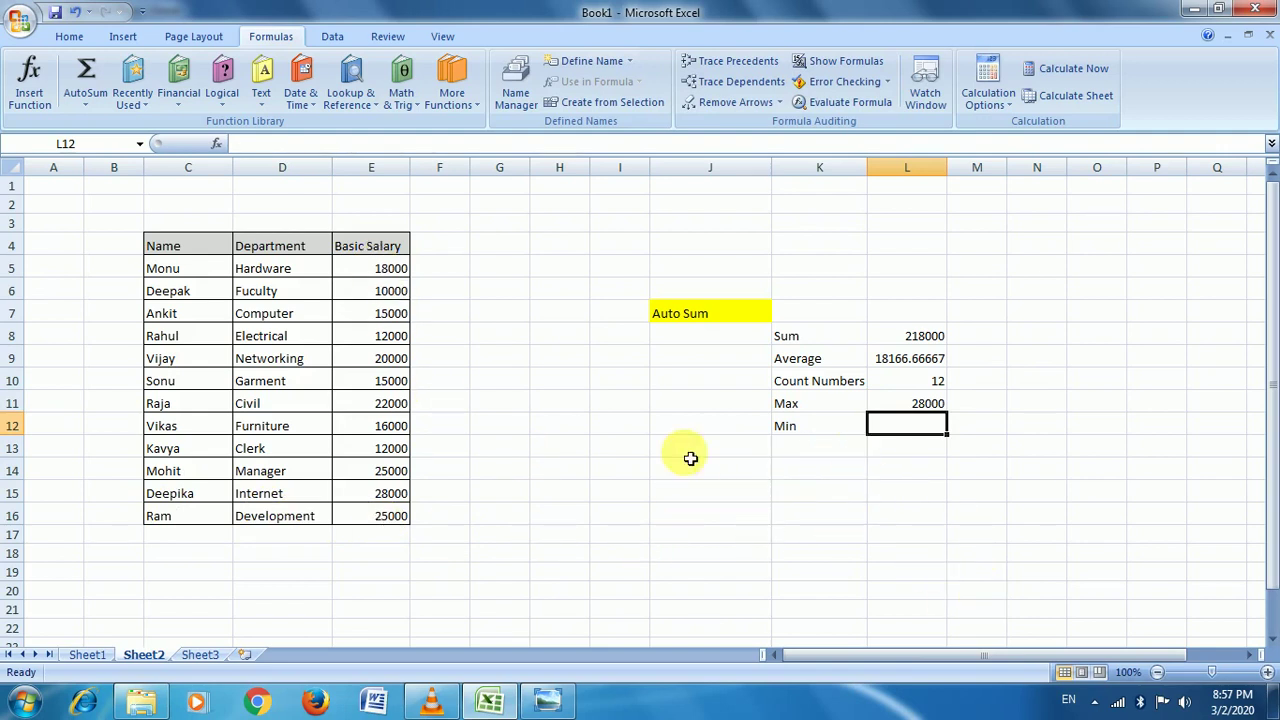
Step: Insert an AutoSum Min over E5:E16 in L12, returning the lowest salary 10000
left_click(86, 100)
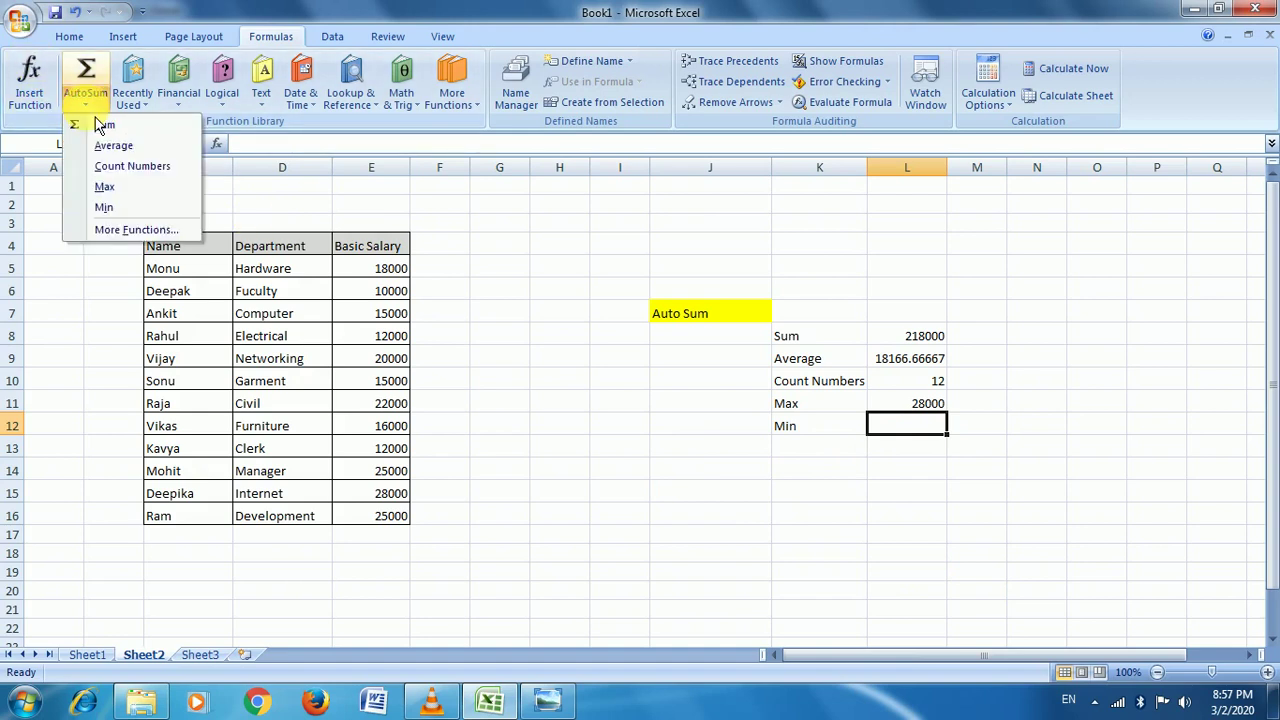
left_click(105, 208)
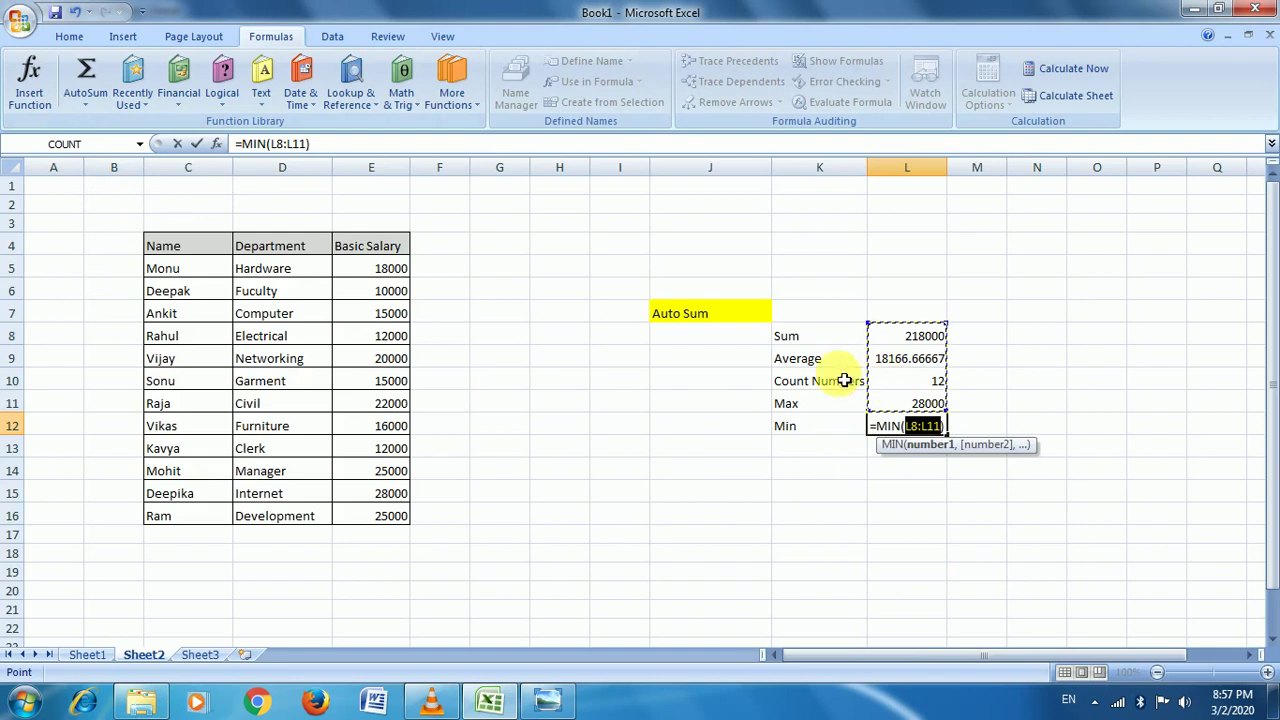
left_click_drag(390, 268, 392, 514)
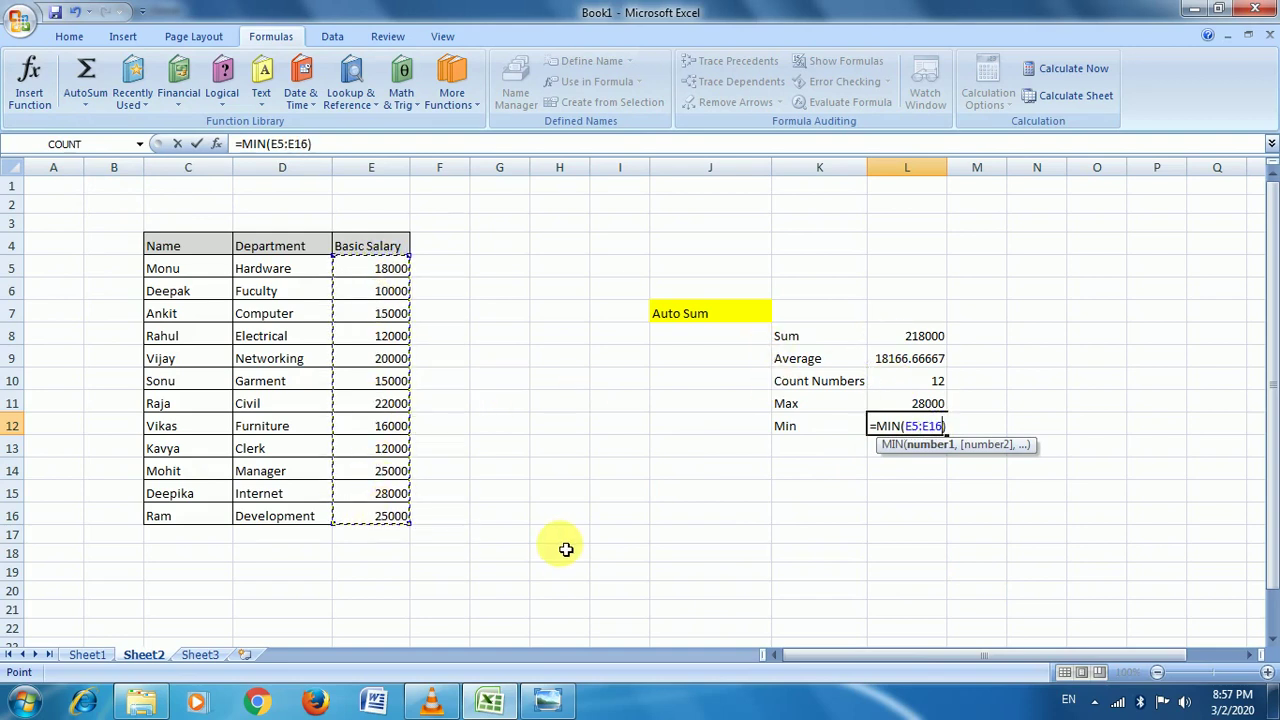
key("Return")
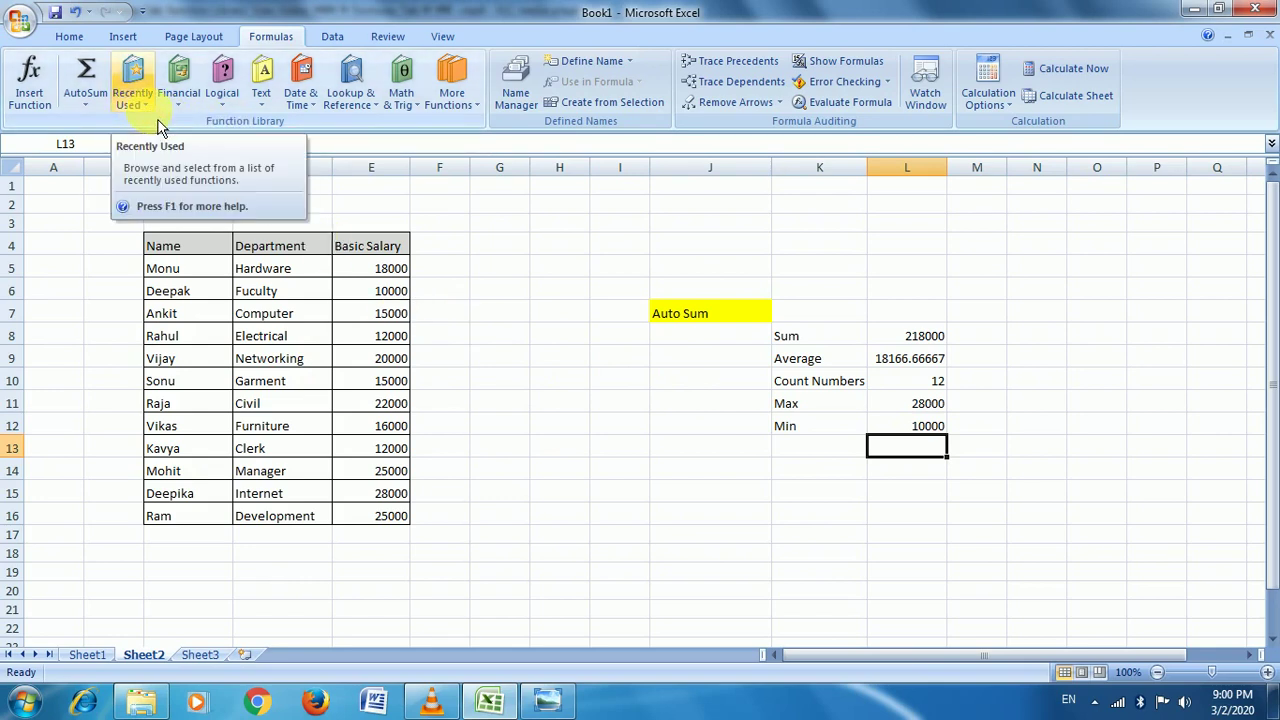
Step: Select I10, drag column I wider, and show the Recently Used functions list
left_click(133, 100)
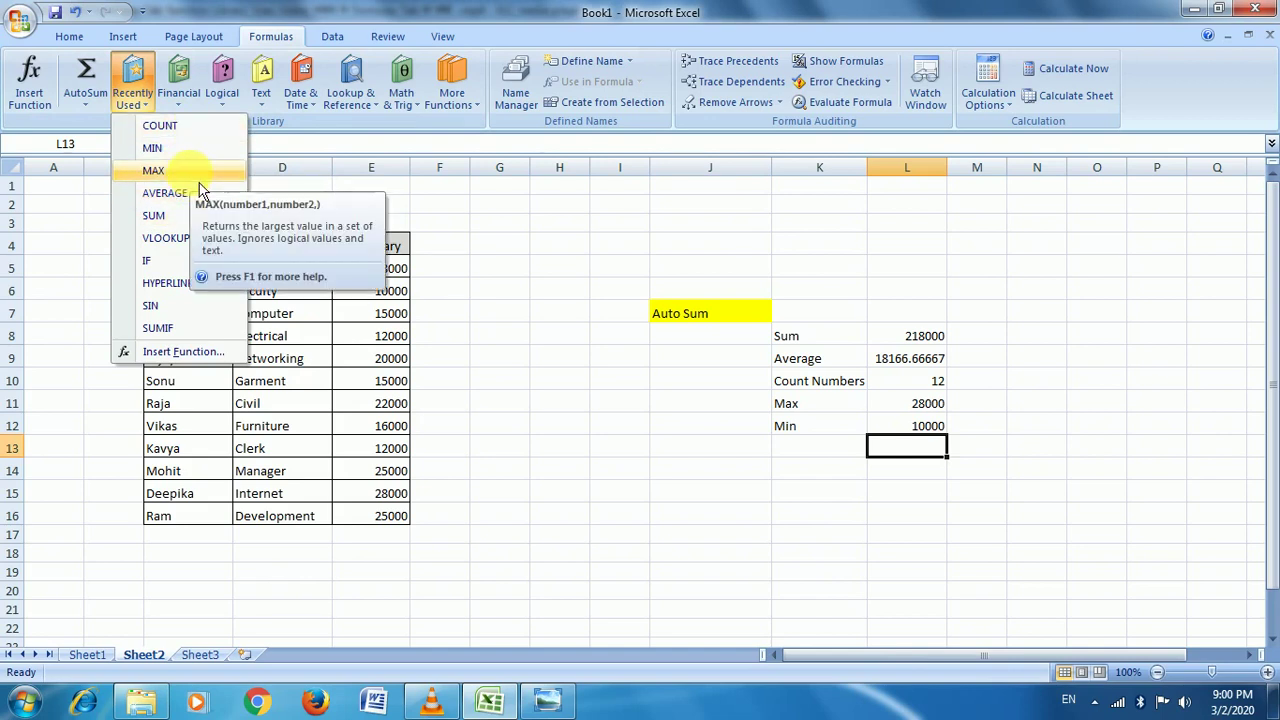
left_click(600, 365)
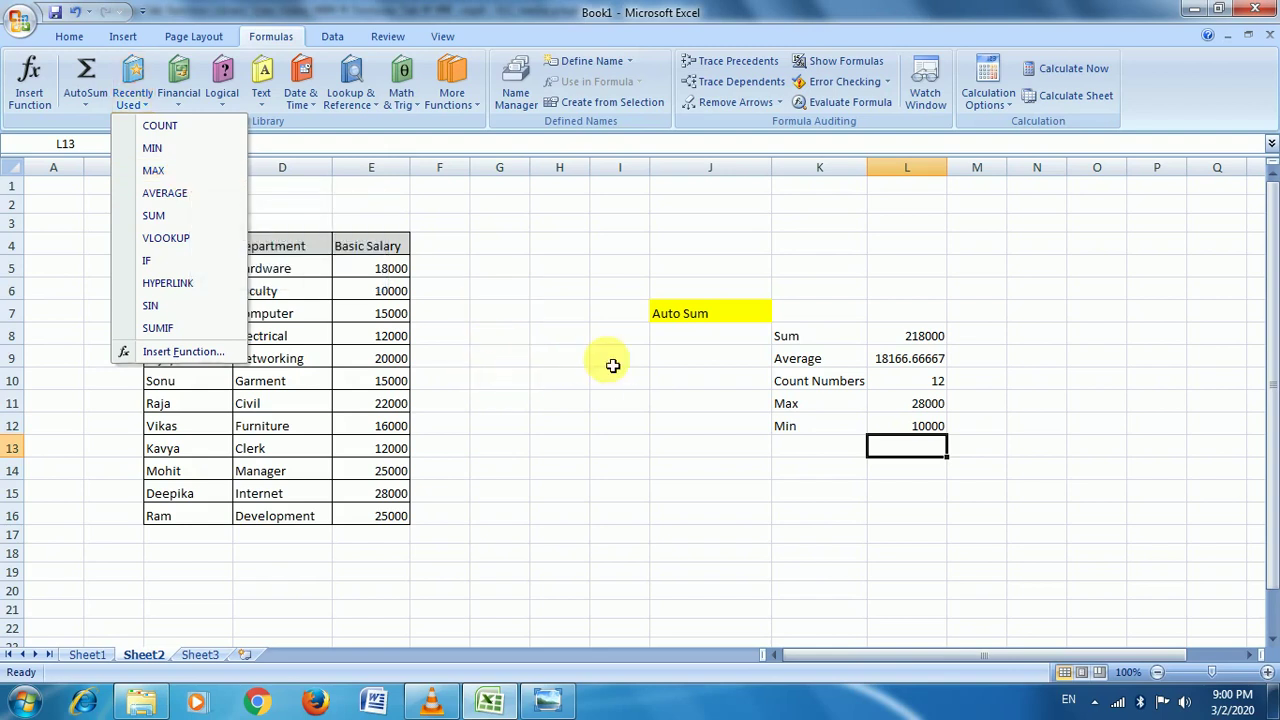
left_click(599, 388)
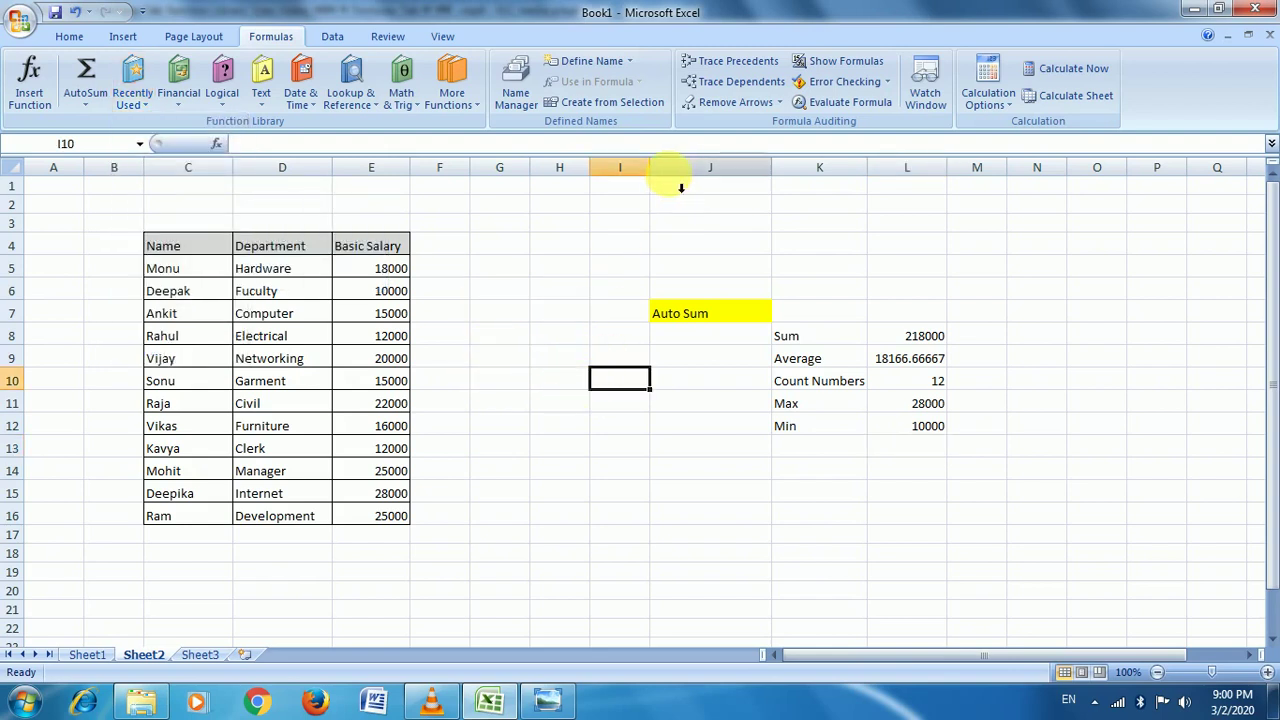
left_click_drag(657, 181, 715, 177)
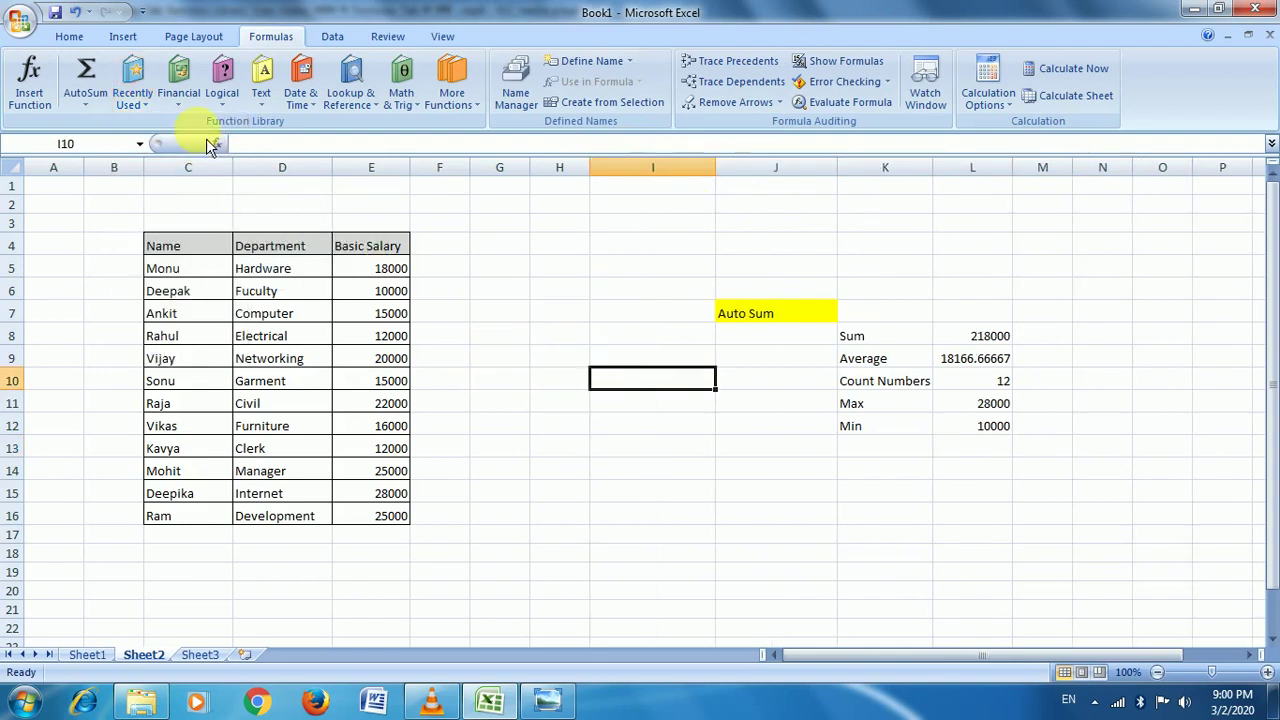
left_click(131, 104)
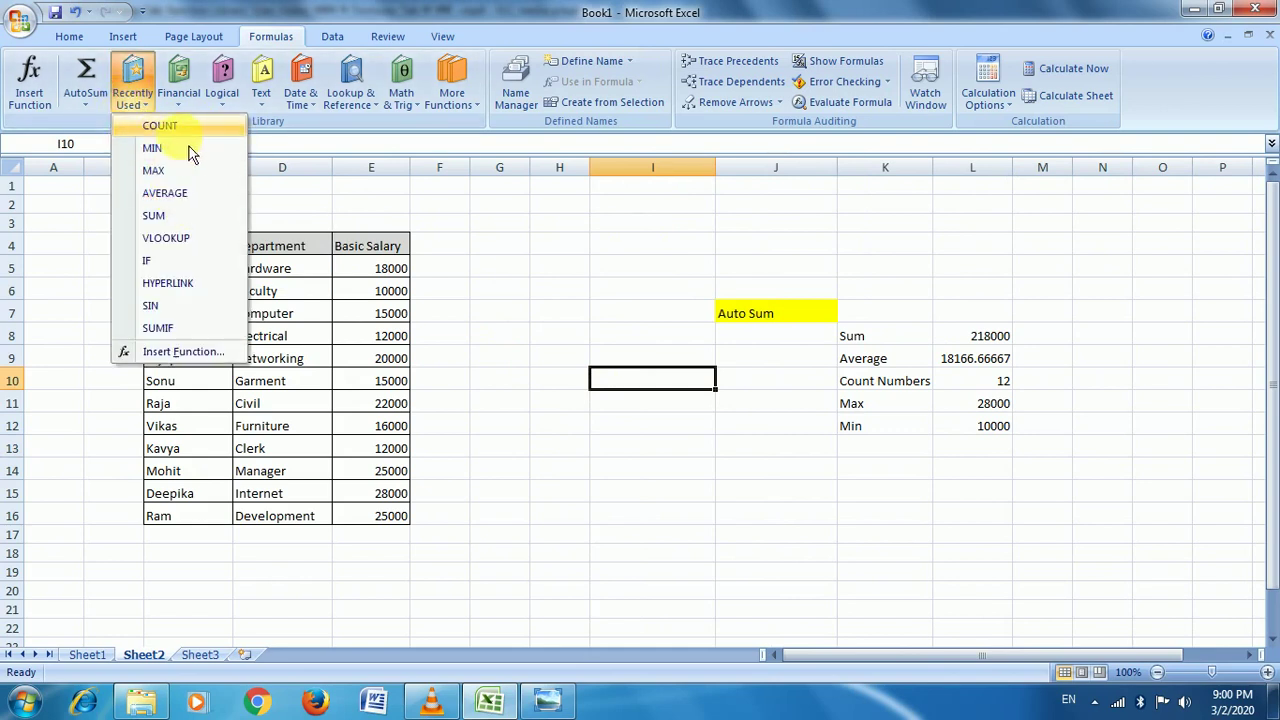
Step: Put =COUNT(E5:E16) in I10 from Recently Used, returning 12 salary entries
left_click(160, 126)
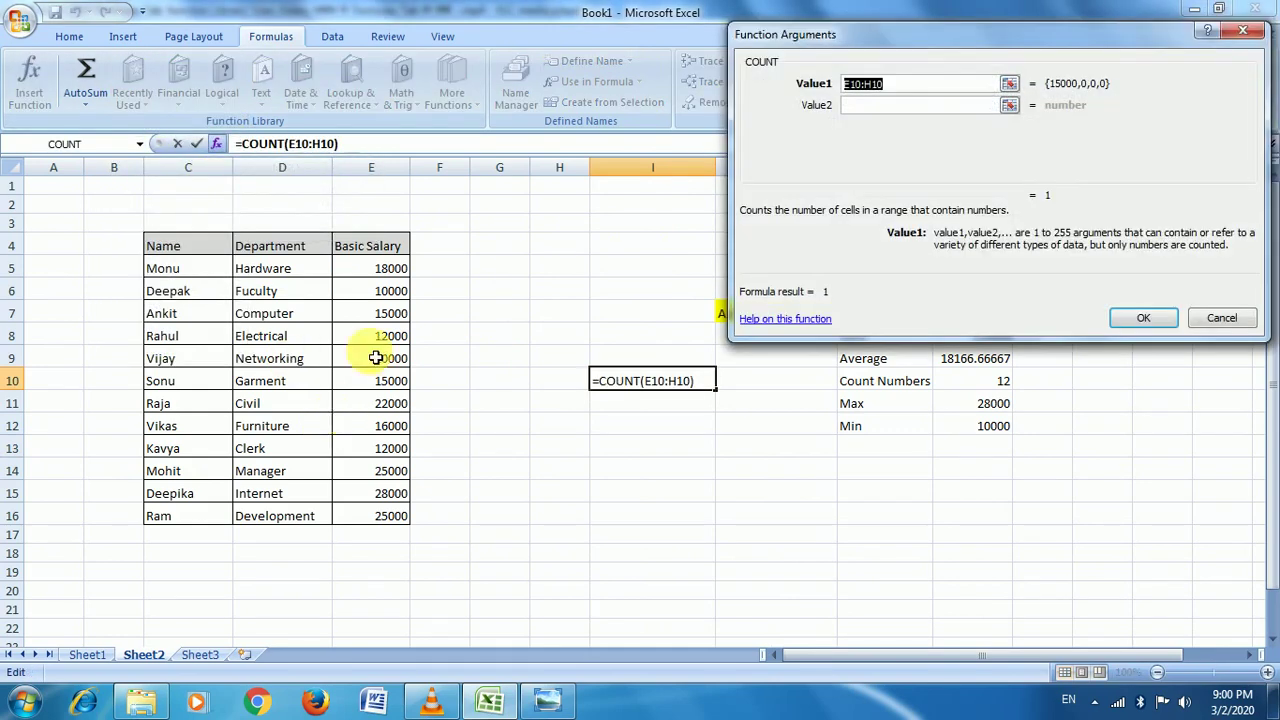
left_click(1012, 86)
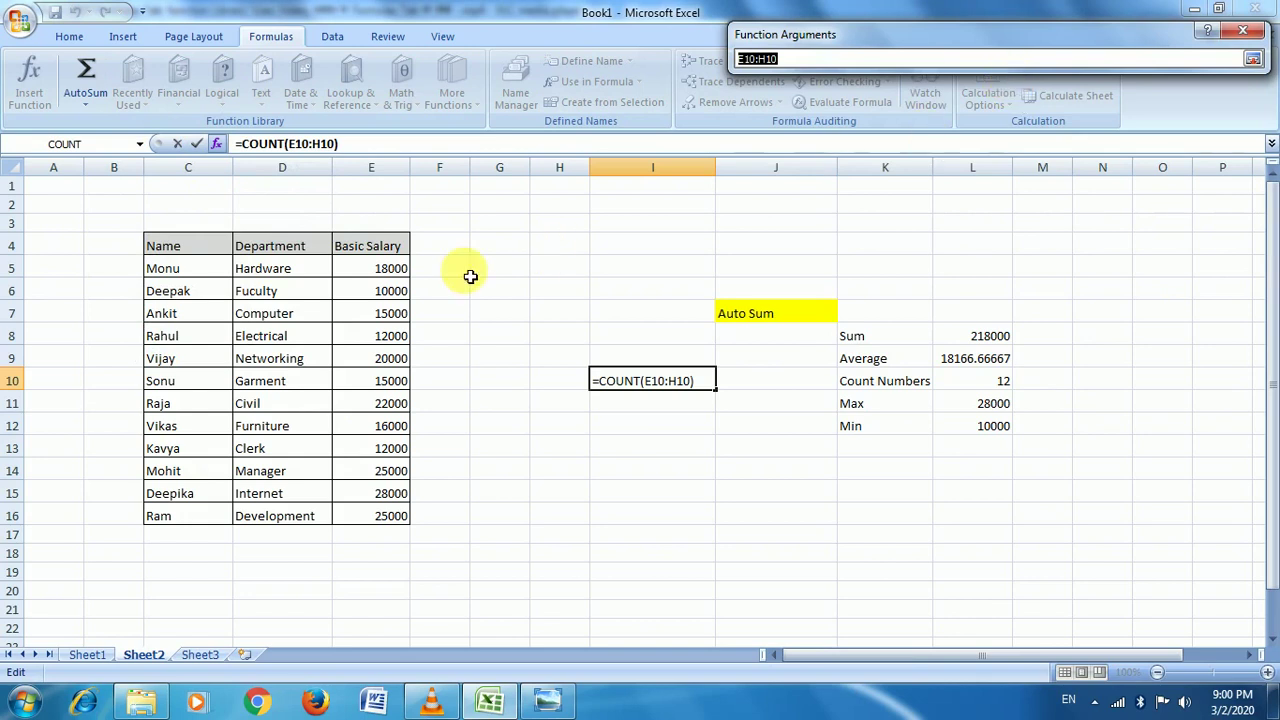
left_click_drag(398, 268, 402, 514)
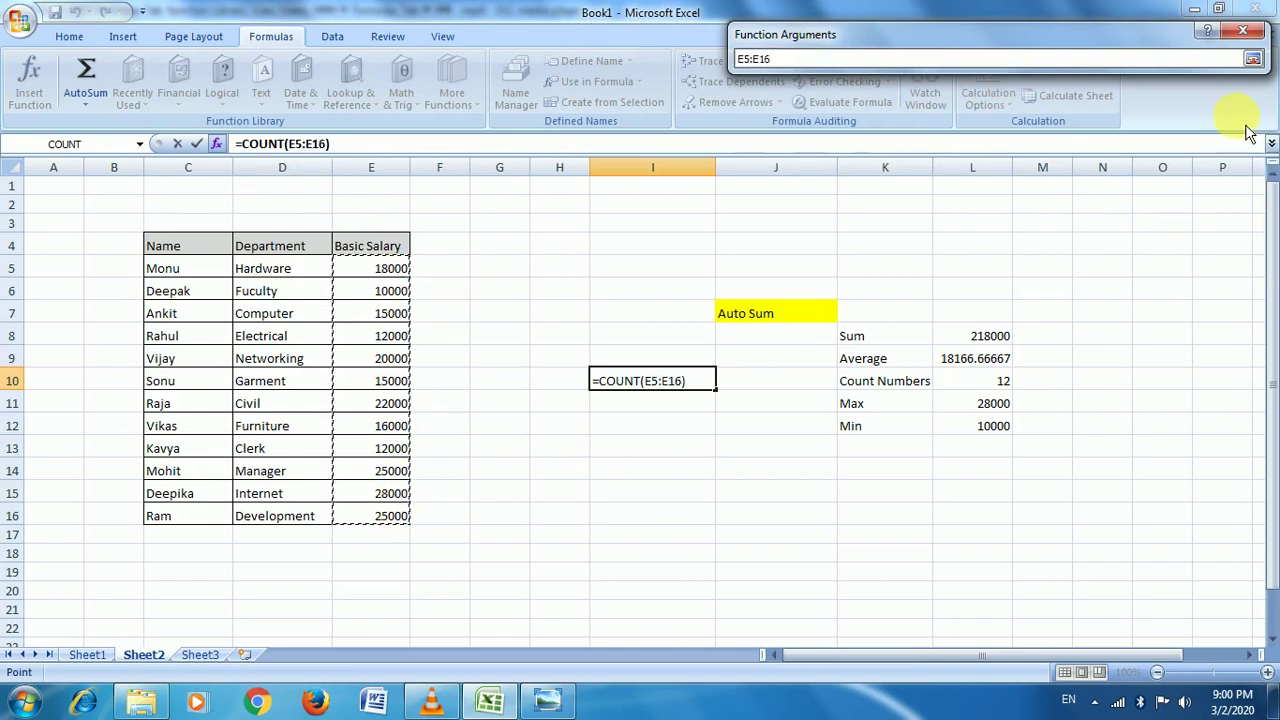
left_click(1252, 58)
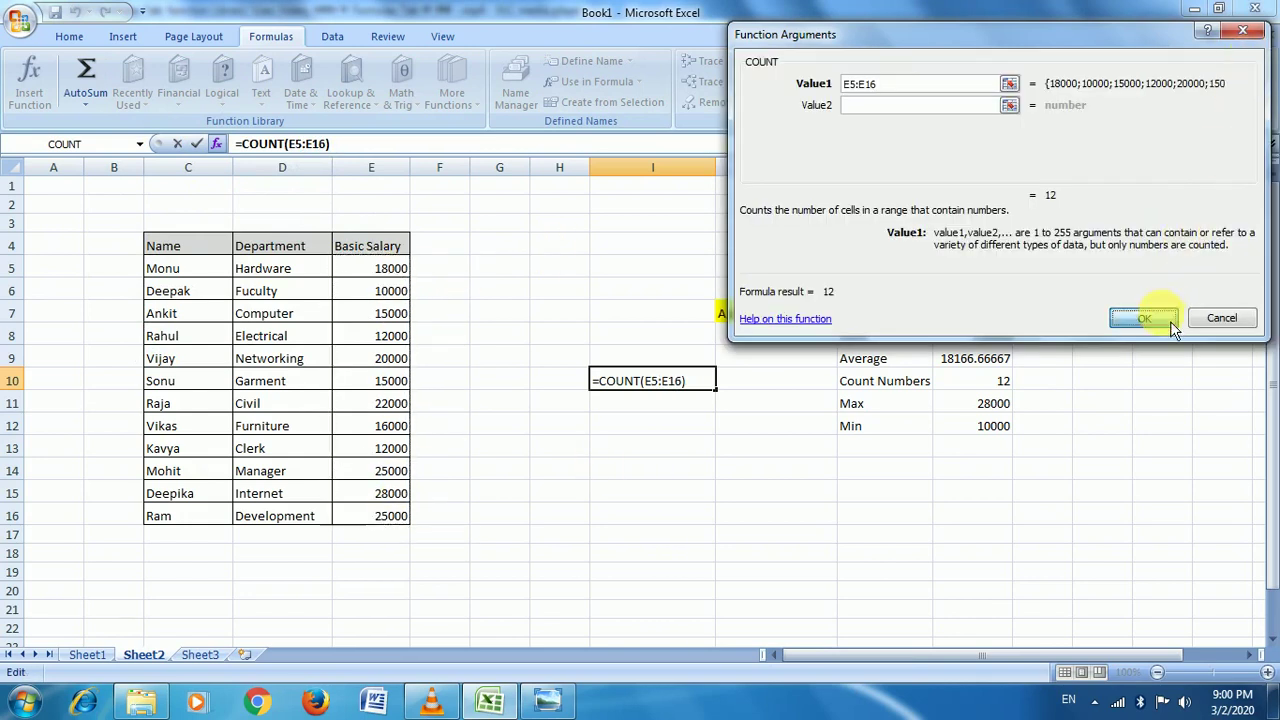
left_click(1143, 317)
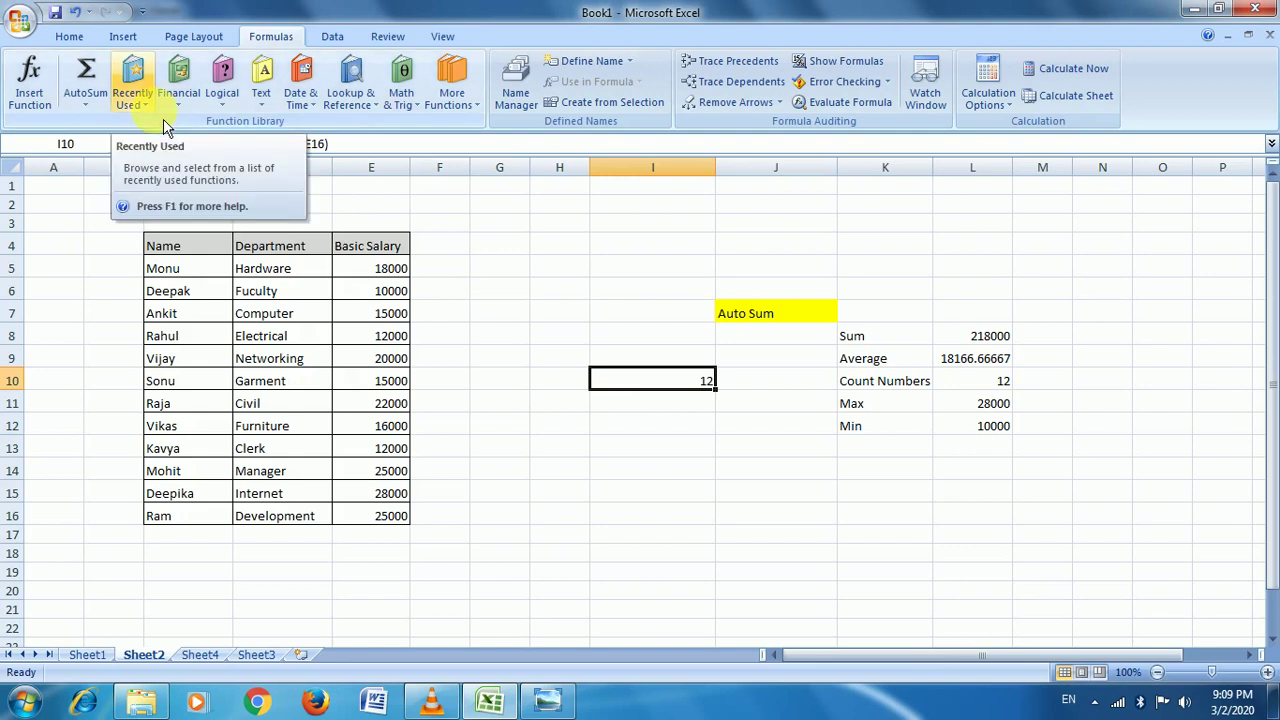
left_click(200, 654)
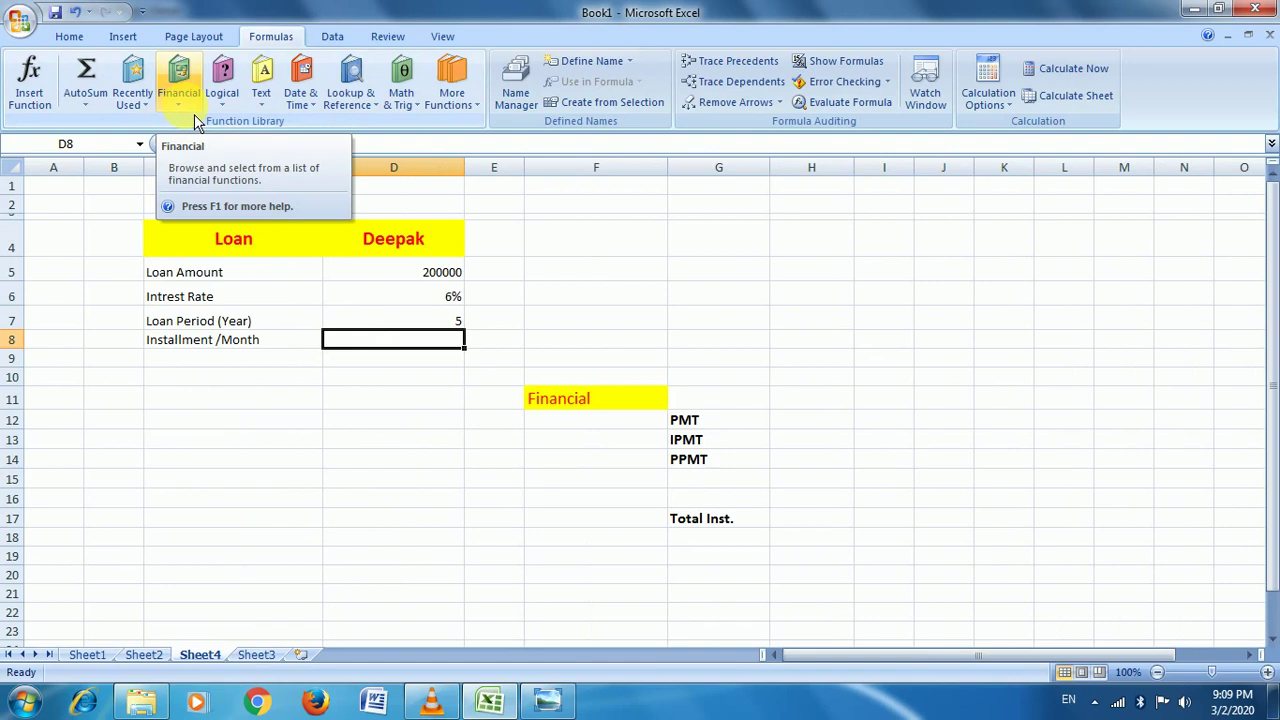
left_click(194, 114)
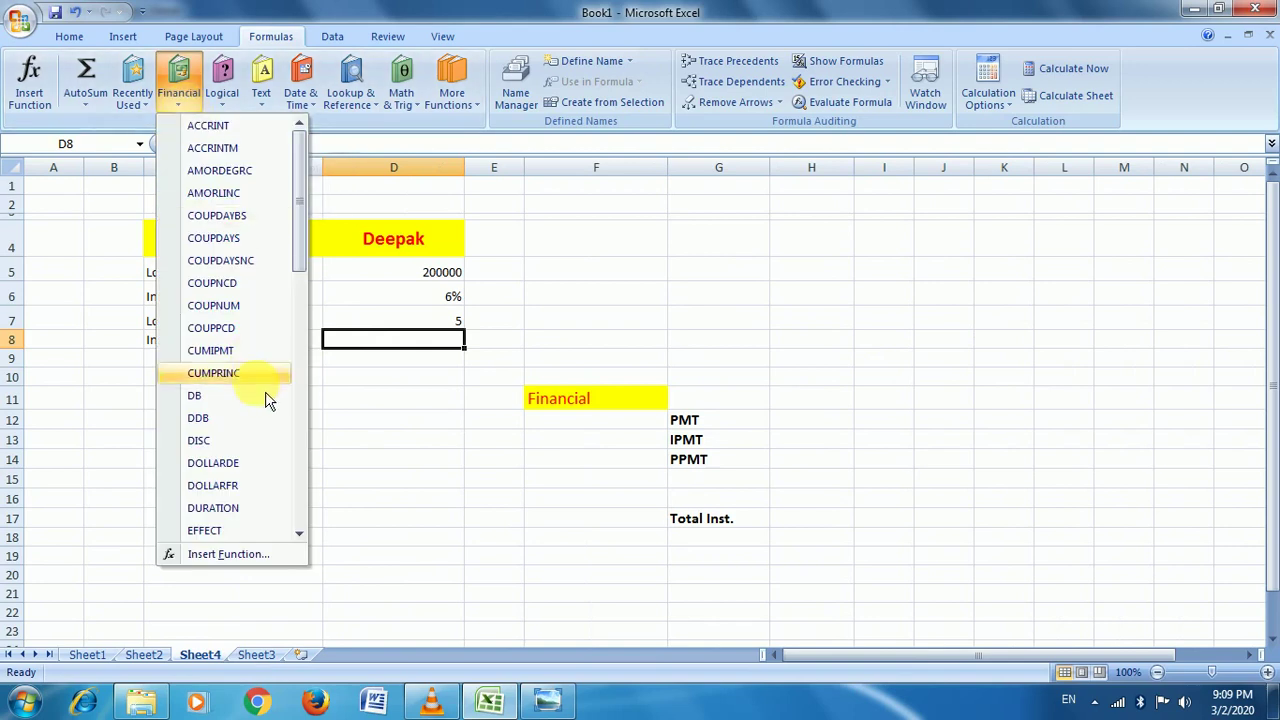
scroll(263, 290, "down", 2)
scroll(260, 340, "down", 3)
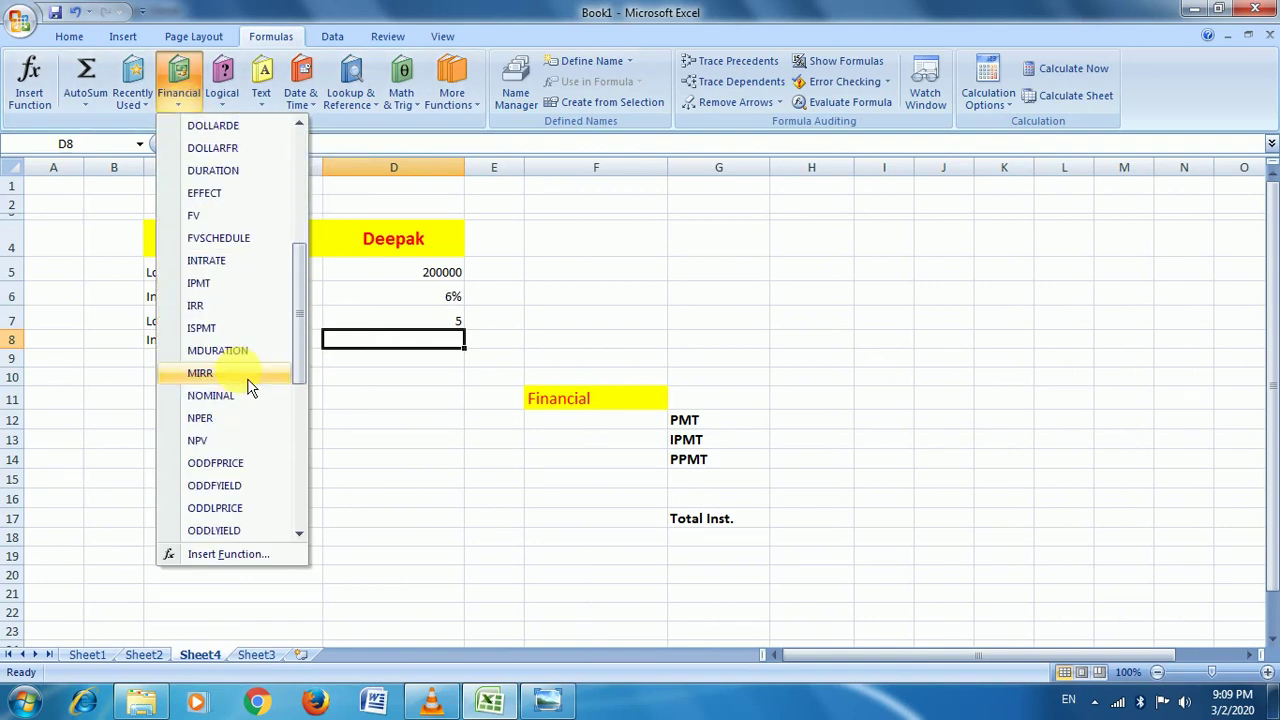
scroll(245, 380, "down", 5)
scroll(240, 366, "up", 9)
scroll(228, 355, "up", 1)
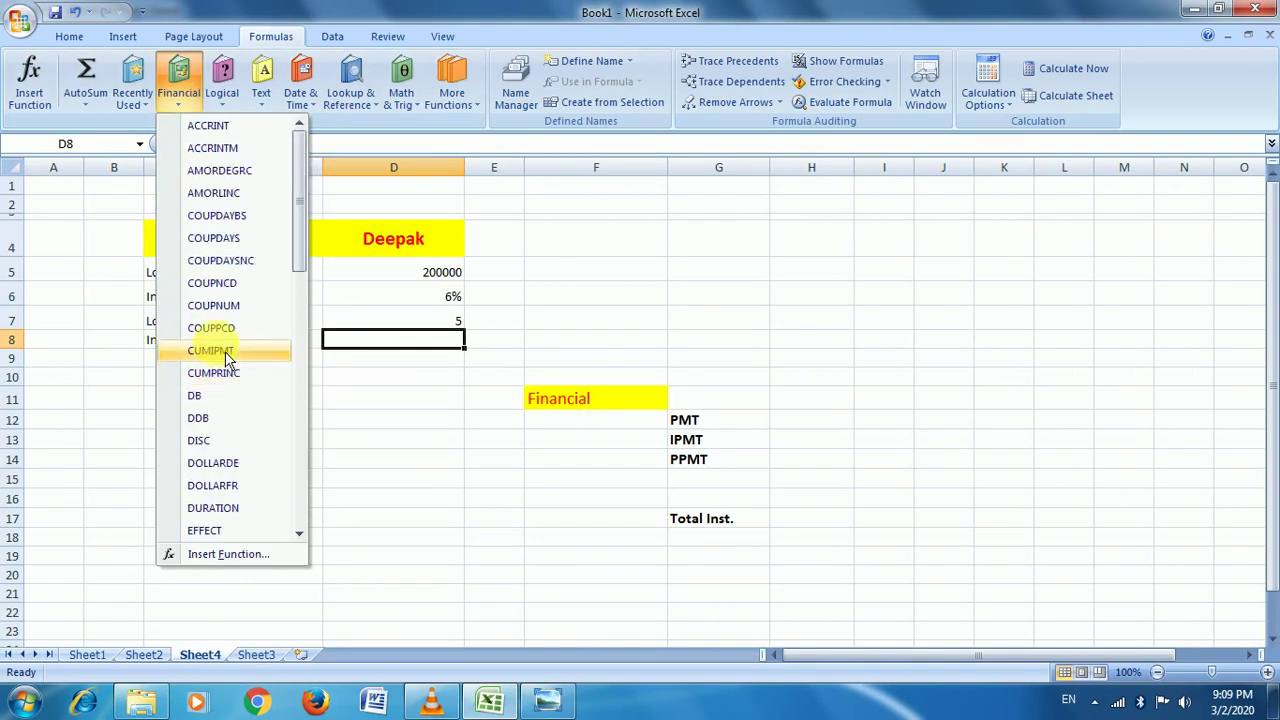
left_click(350, 268)
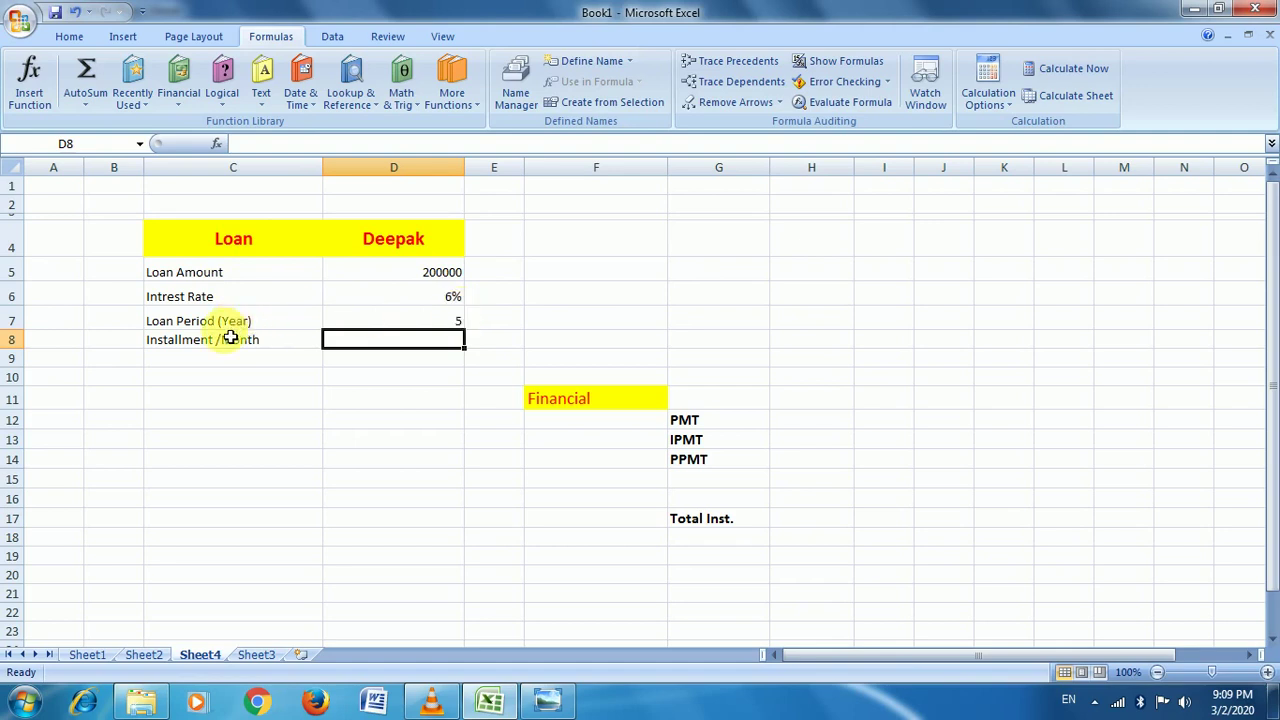
left_click(447, 322)
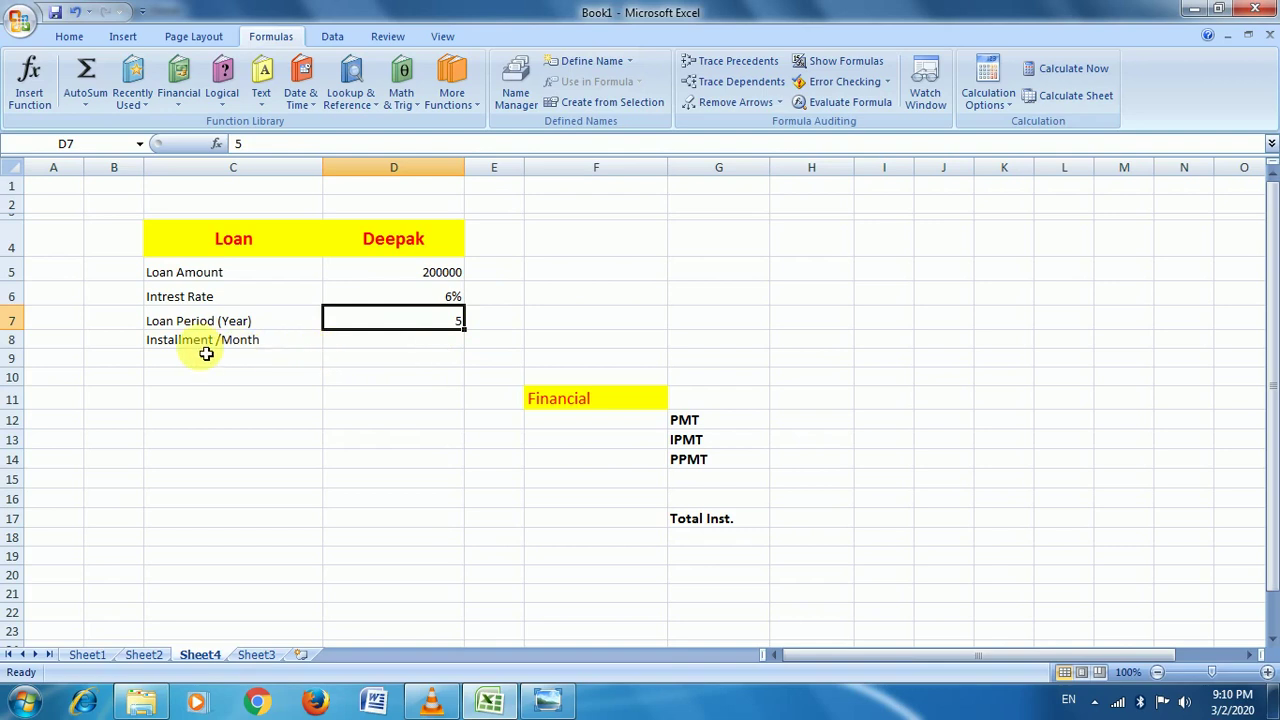
left_click(401, 344)
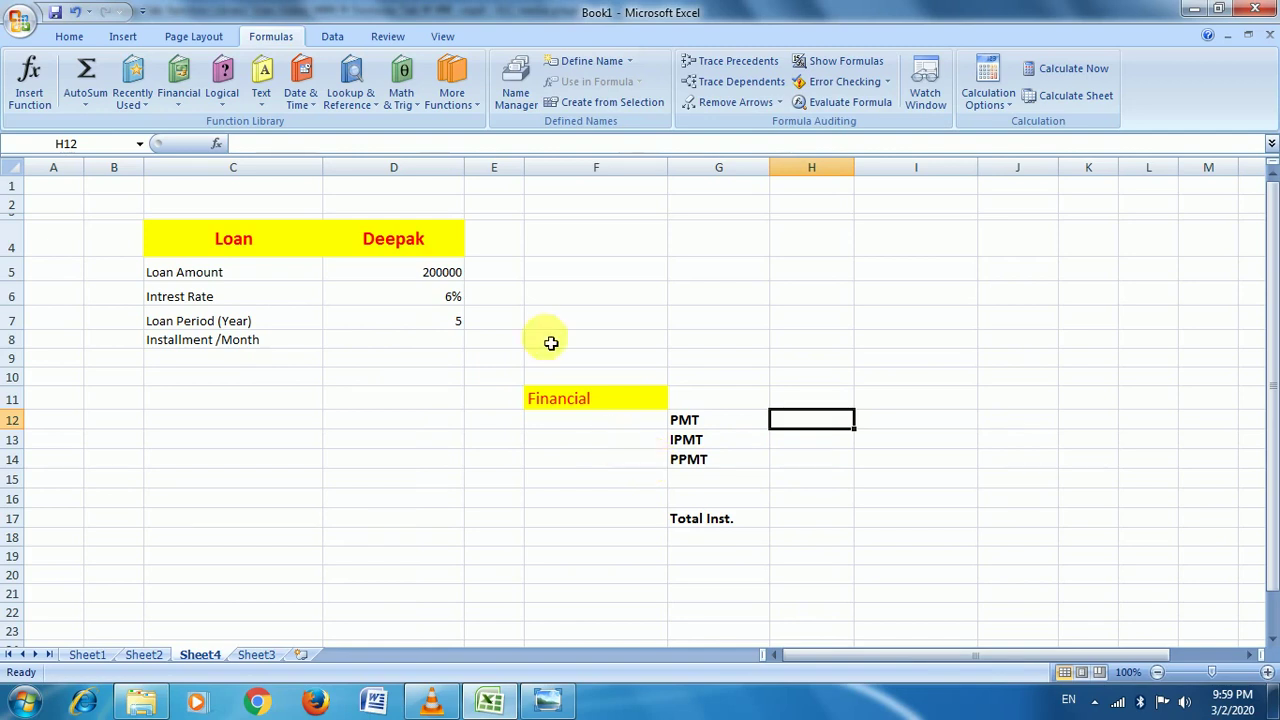
left_click(199, 114)
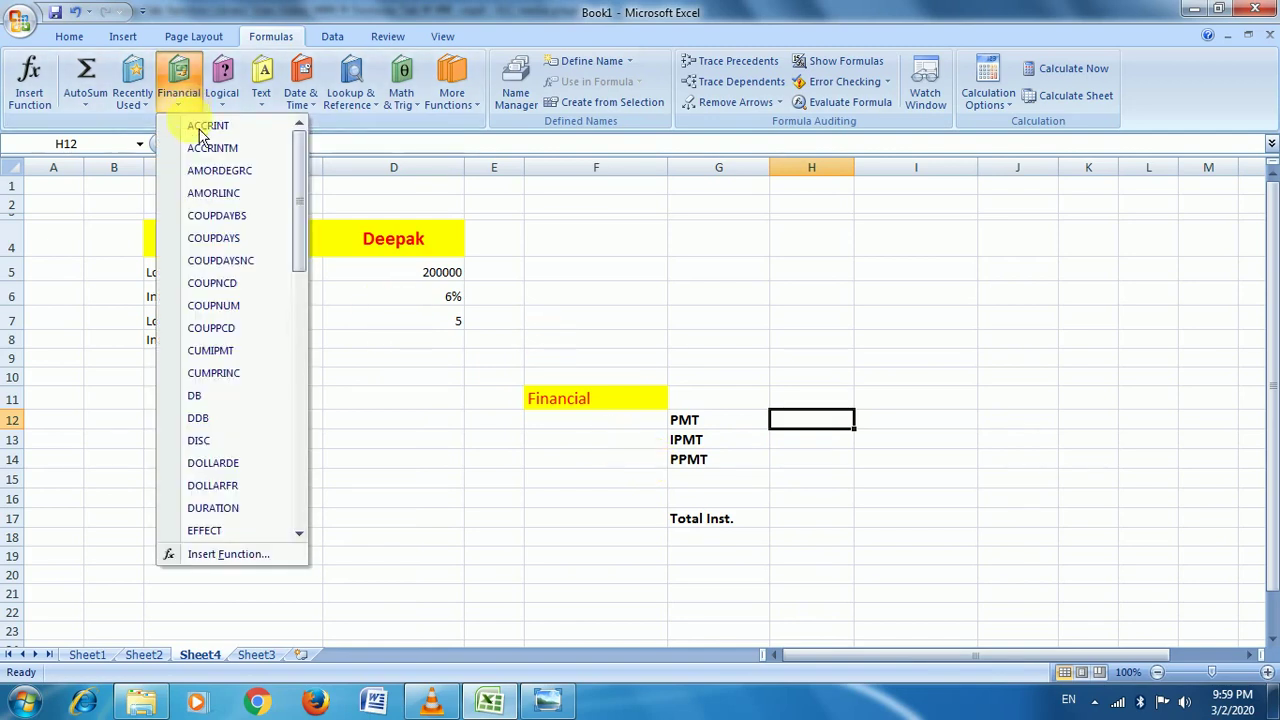
scroll(260, 393, "down", 1)
scroll(258, 390, "down", 1)
scroll(251, 382, "down", 1)
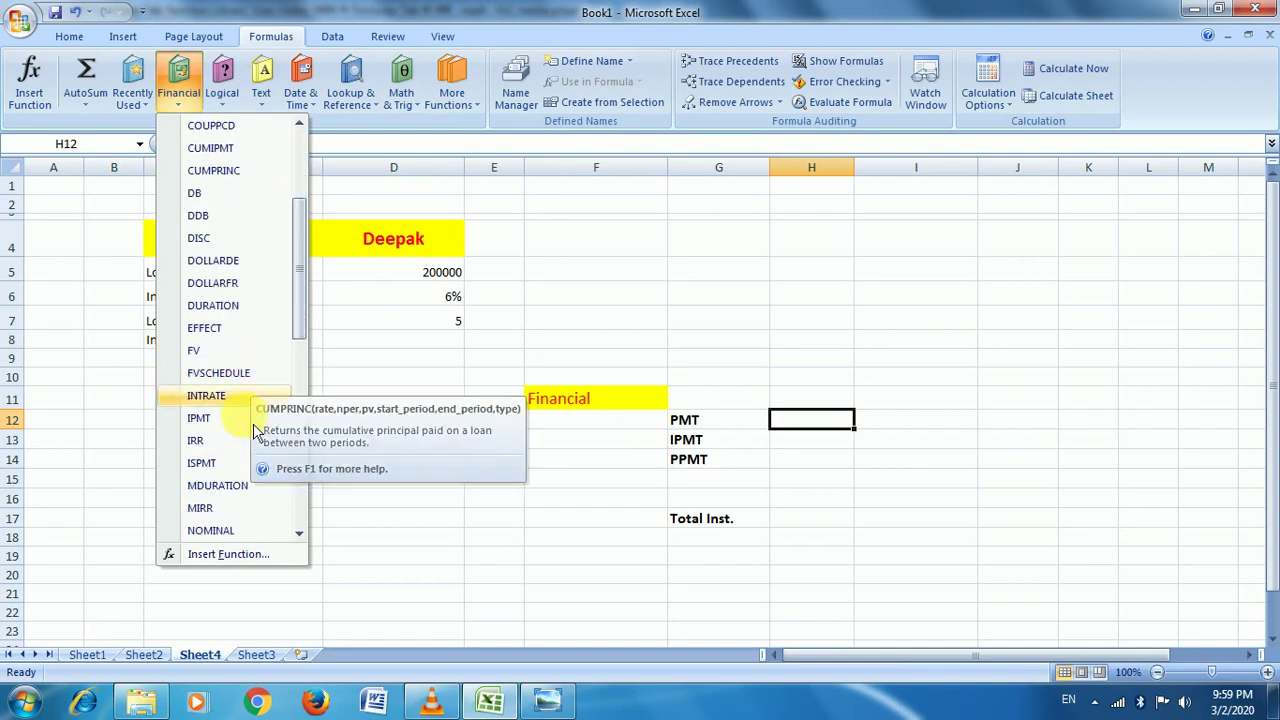
scroll(246, 400, "down", 1)
scroll(246, 450, "down", 1)
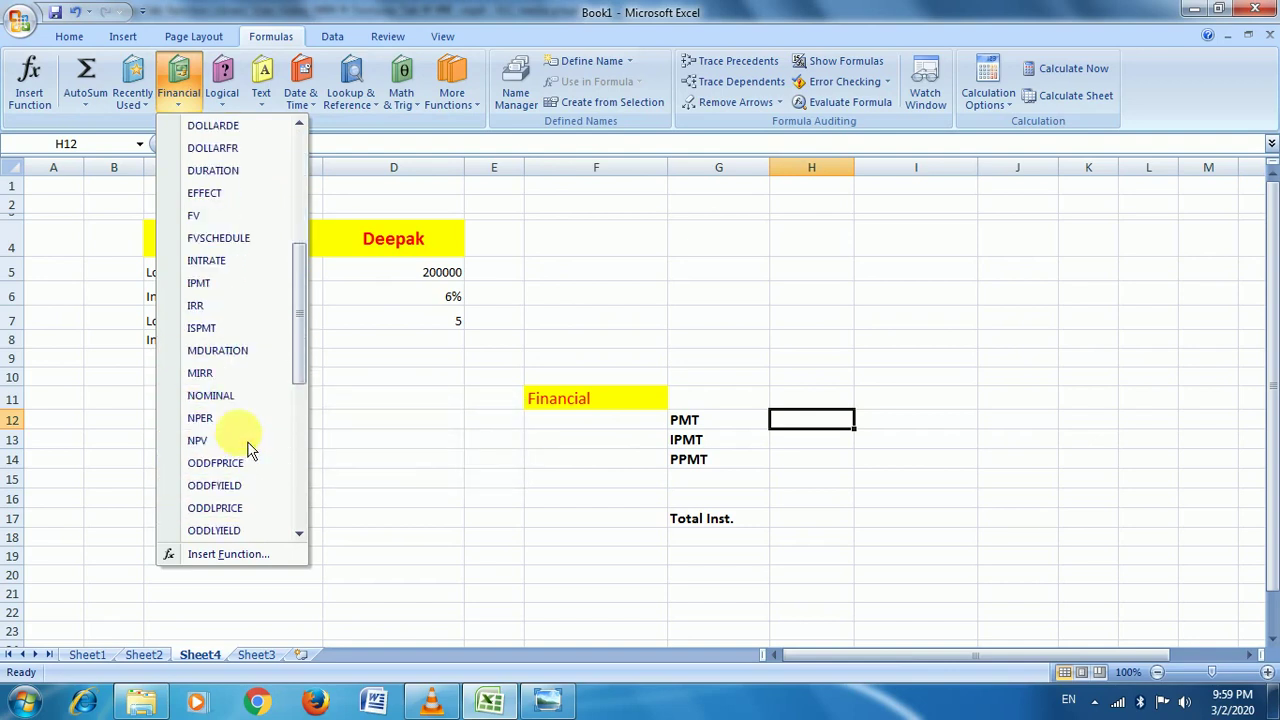
scroll(246, 450, "down", 1)
scroll(246, 503, "down", 1)
scroll(244, 485, "down", 2)
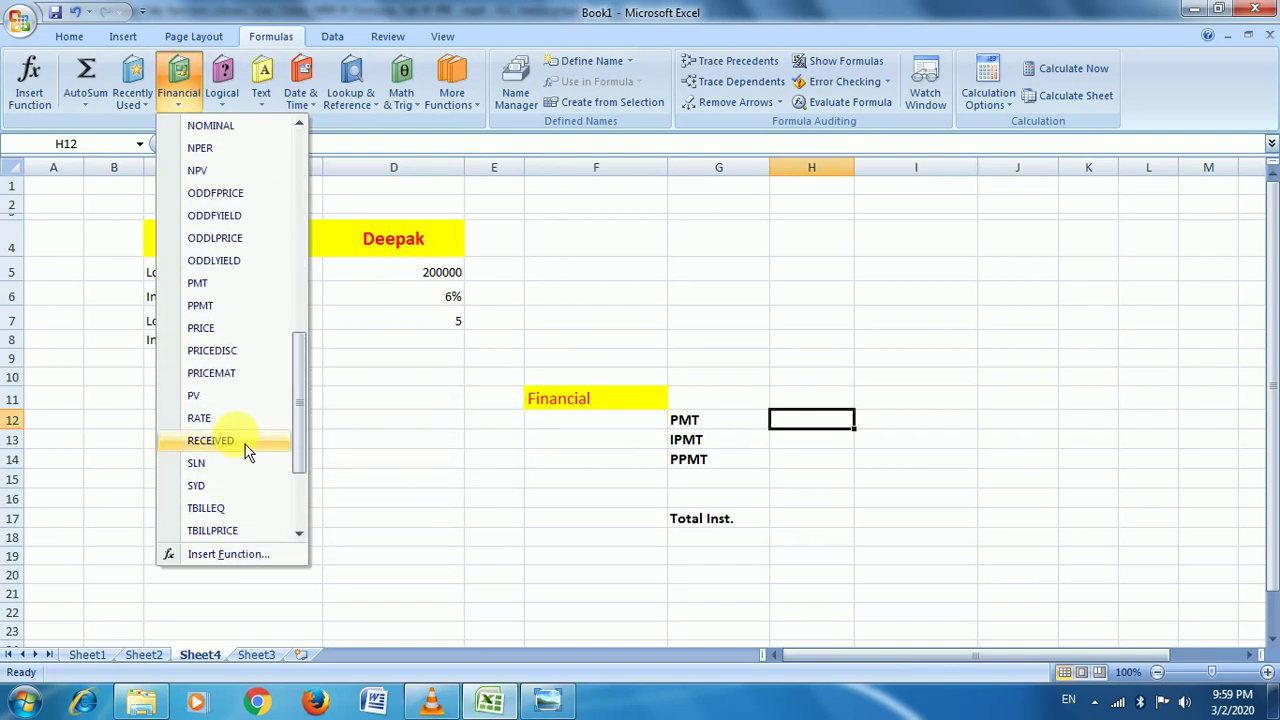
scroll(245, 445, "down", 2)
scroll(246, 450, "down", 1)
scroll(245, 450, "up", 2)
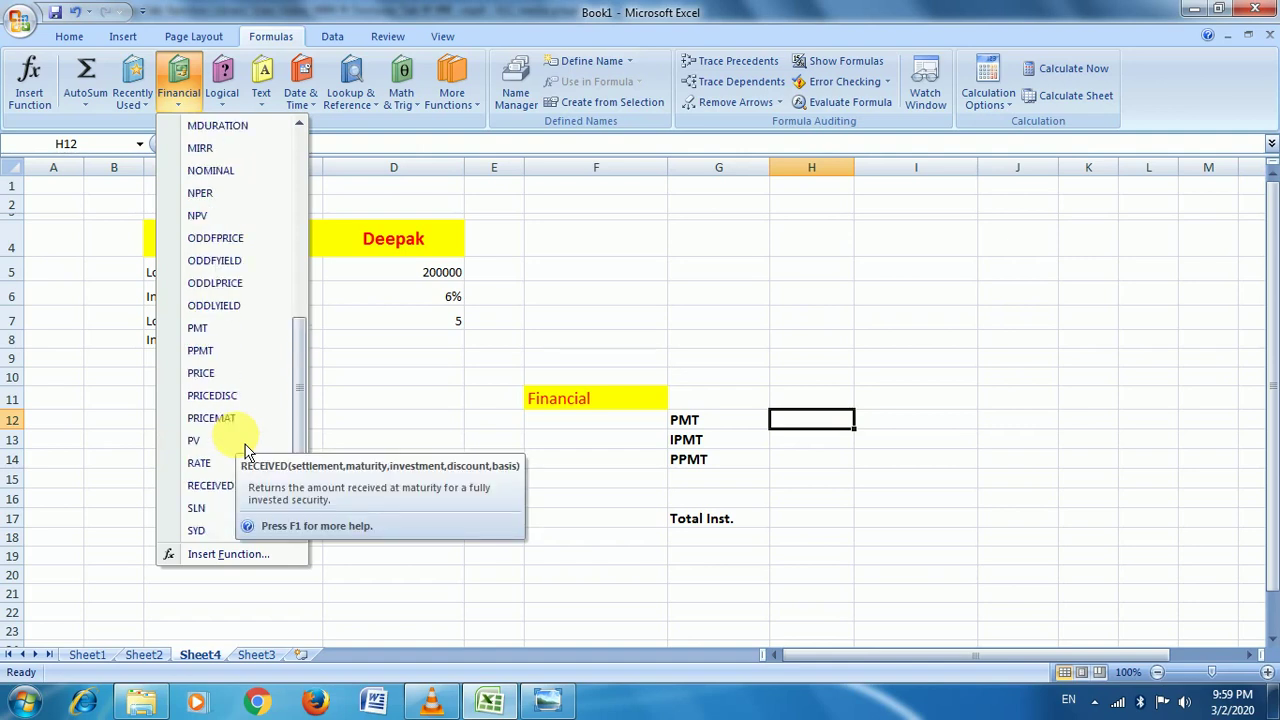
scroll(245, 450, "up", 2)
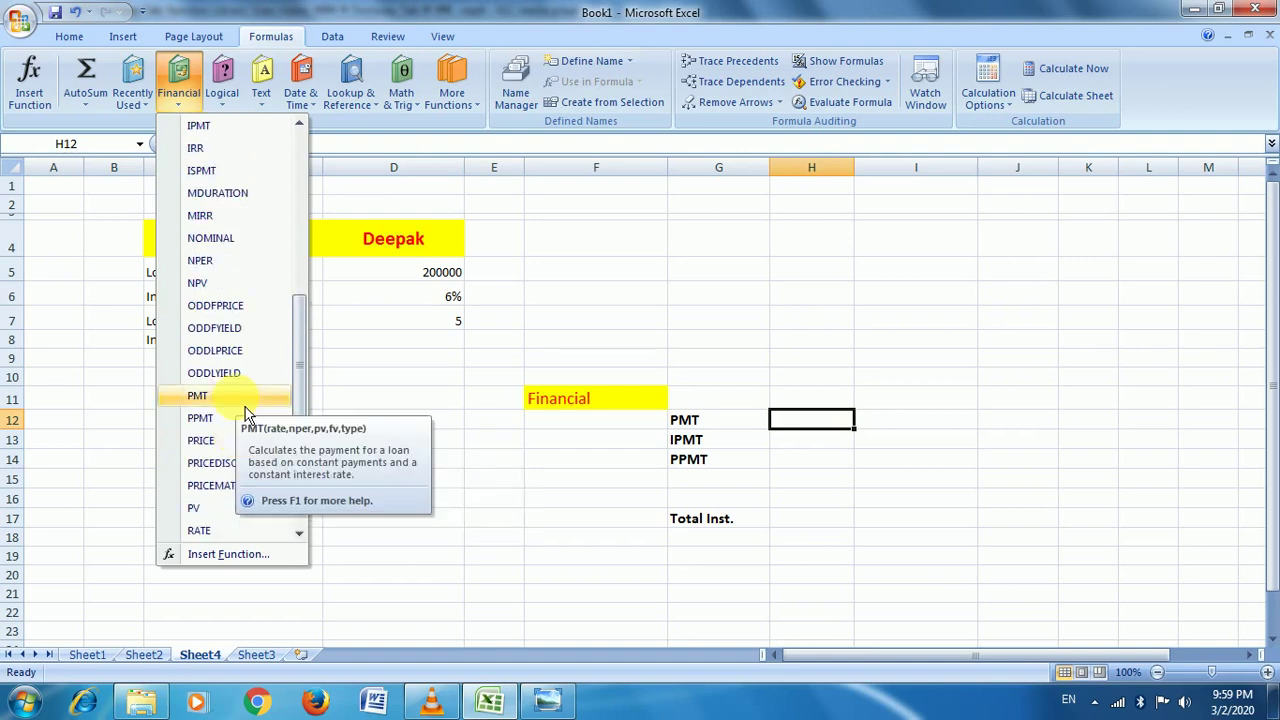
left_click(248, 397)
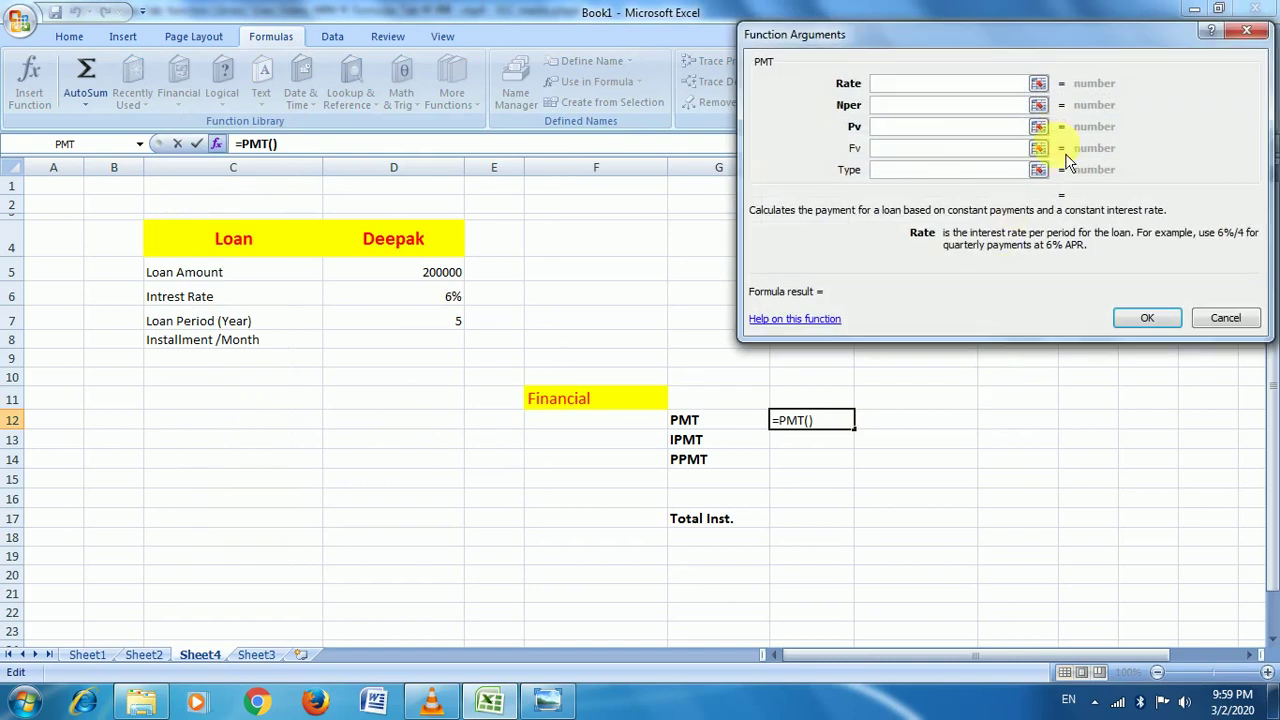
left_click(1246, 31)
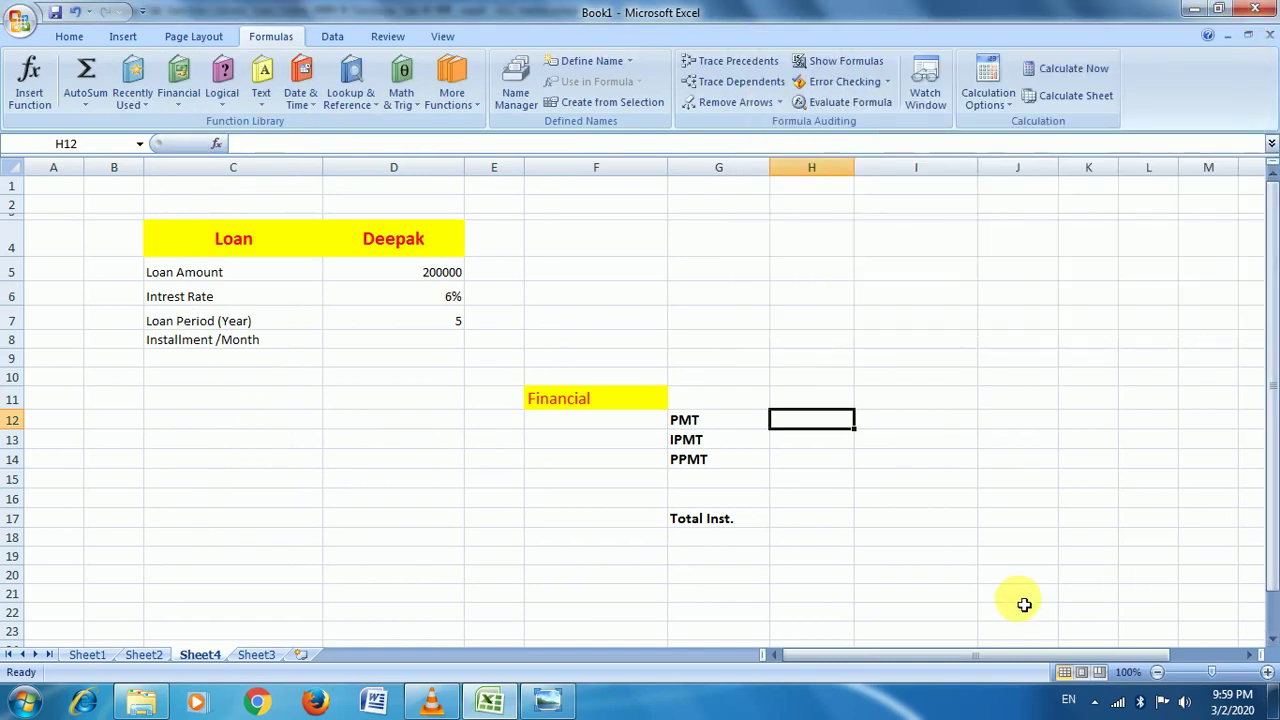
Step: Build PMT in H12 with rate D6/12, periods D7*12, loan D5, returning ($3,866.56)
type("=")
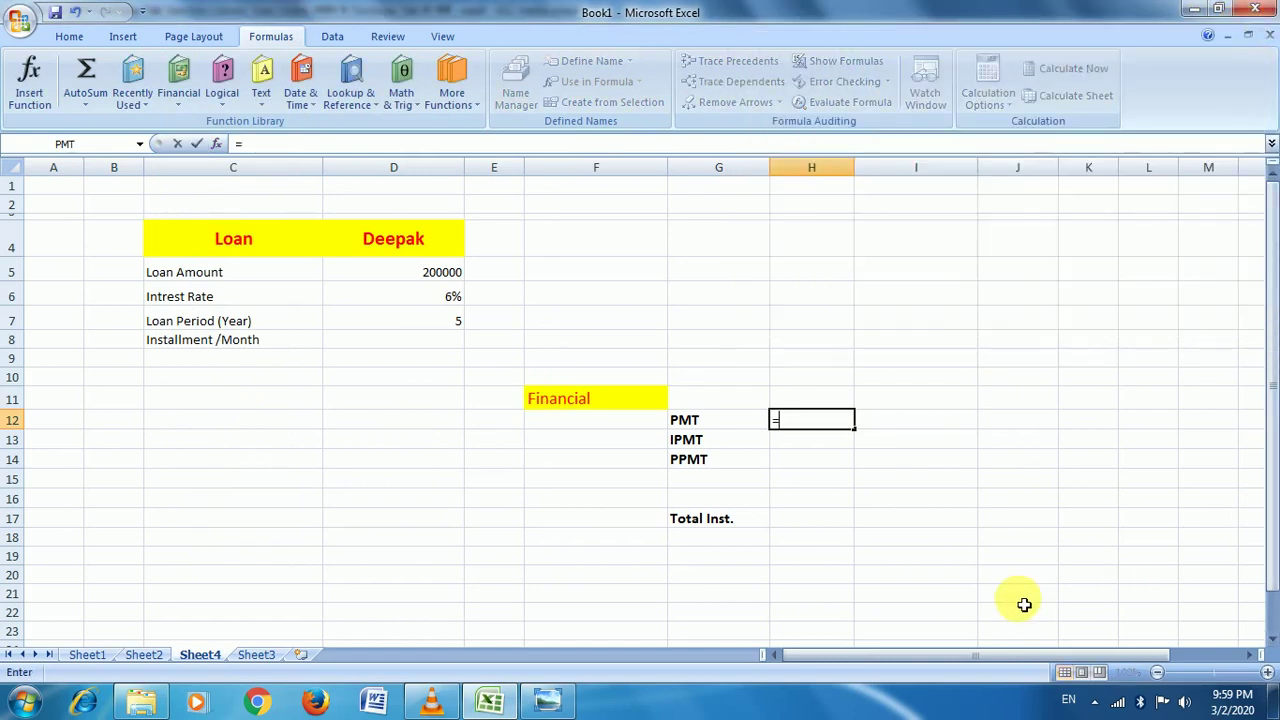
type("p")
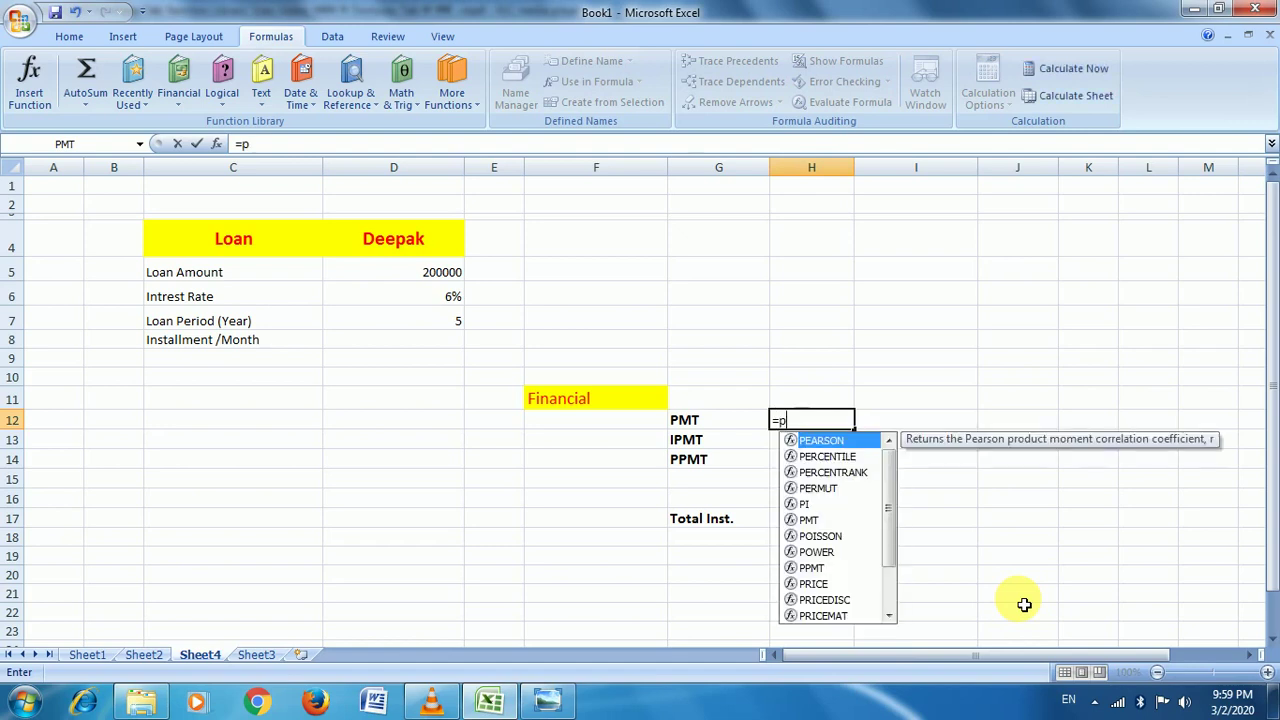
type("mt")
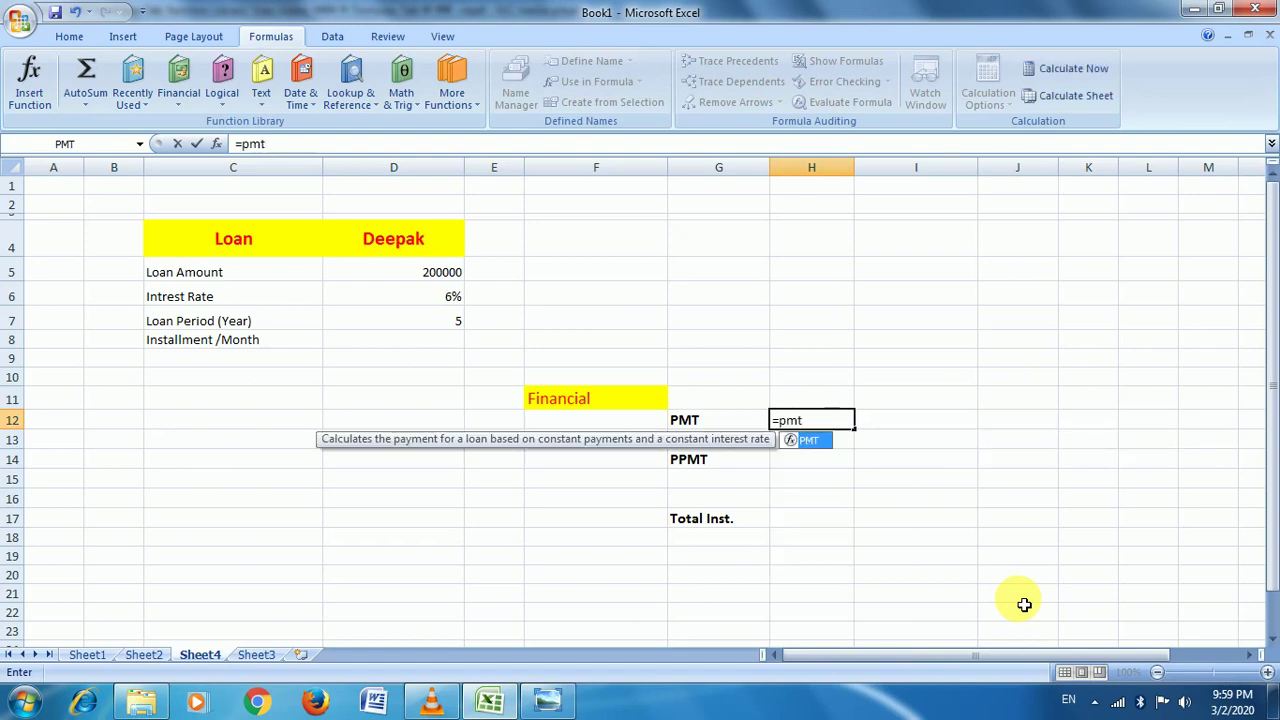
key("Tab")
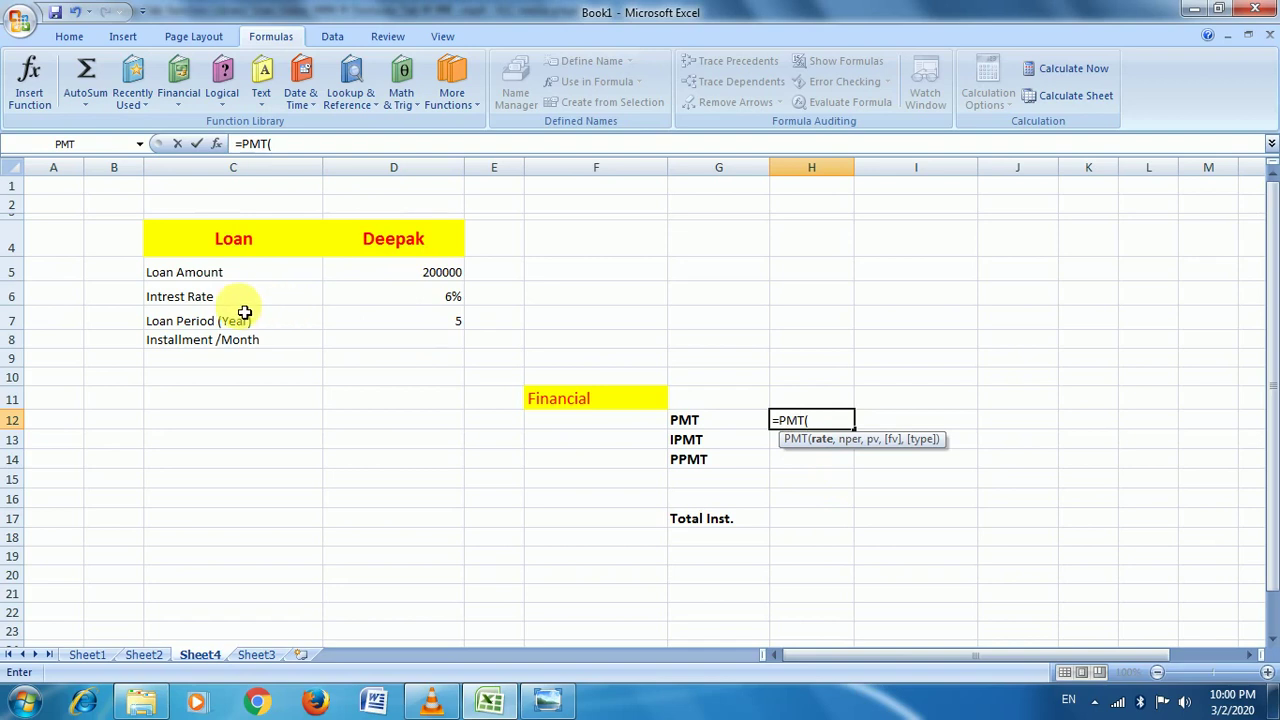
left_click(451, 300)
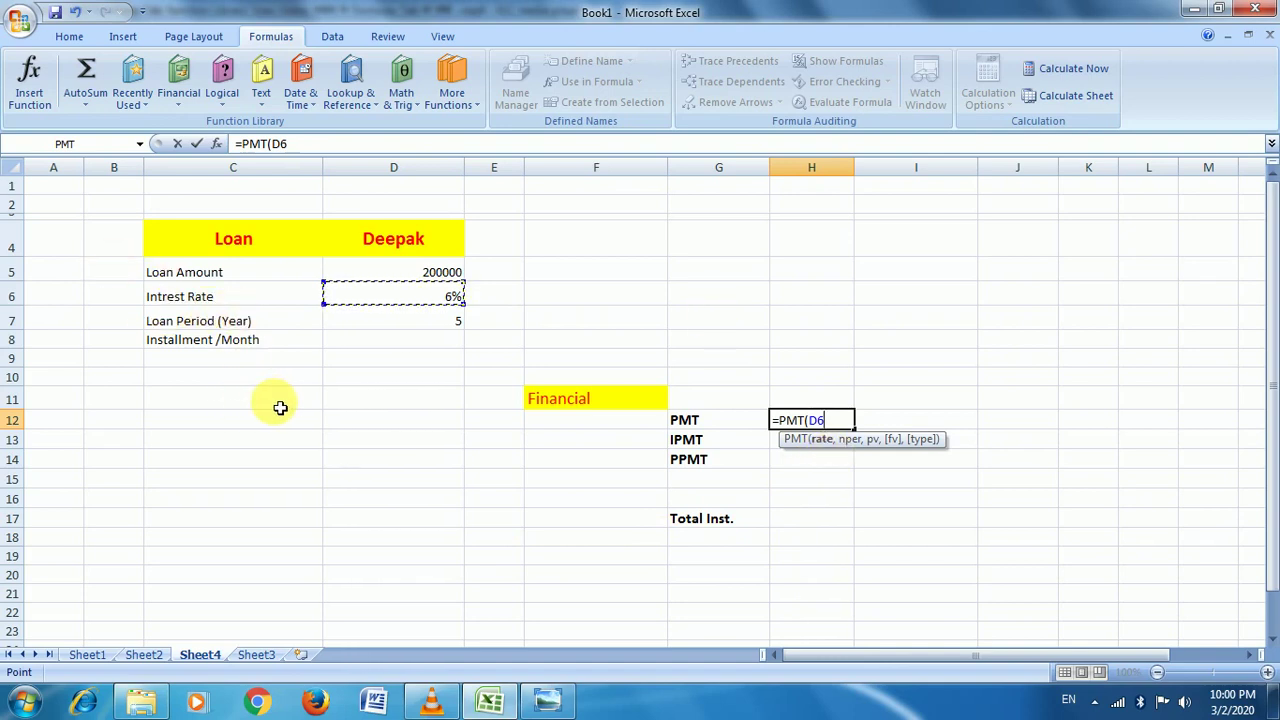
type("/")
type("12")
type(",")
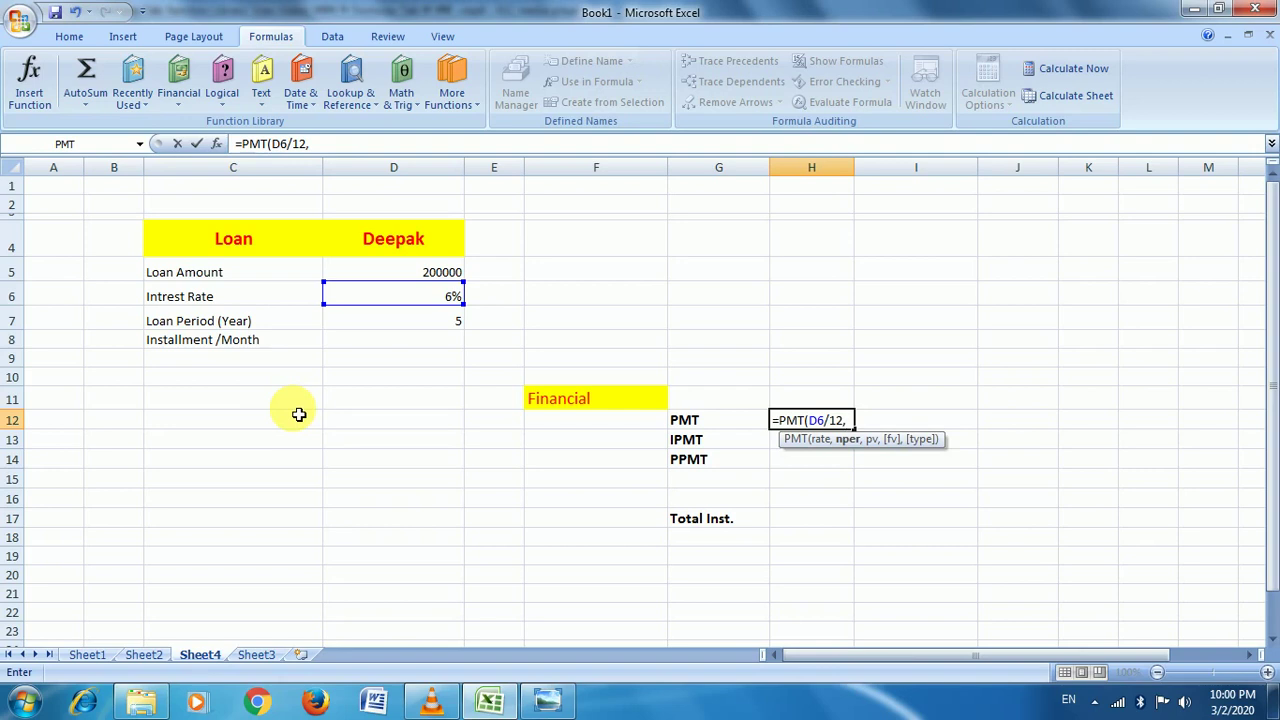
left_click(397, 326)
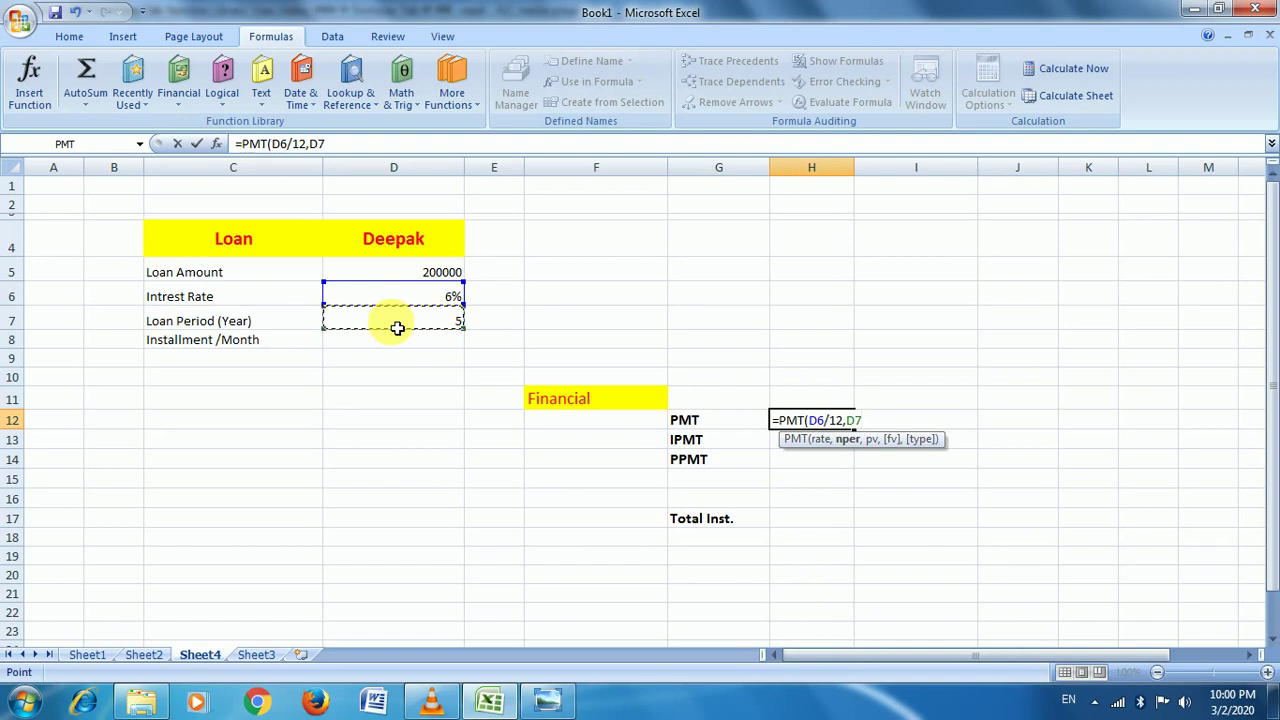
type("*1")
type("2")
type(",")
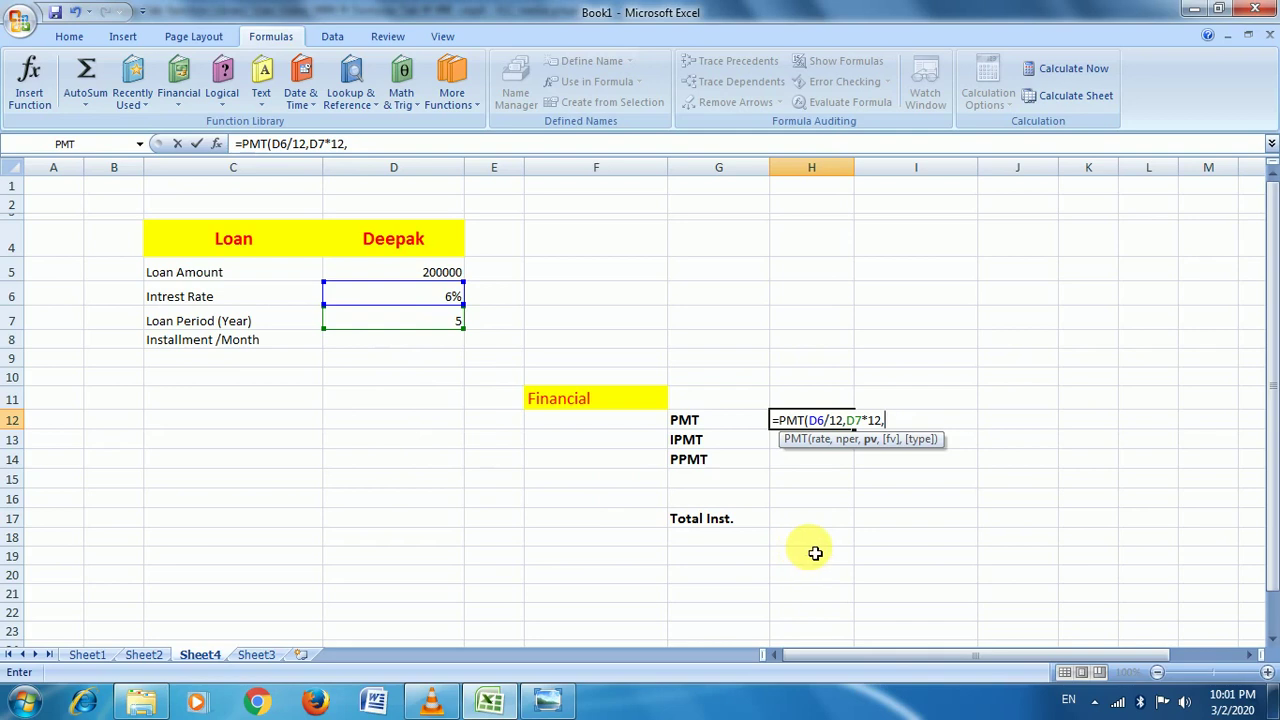
left_click(414, 276)
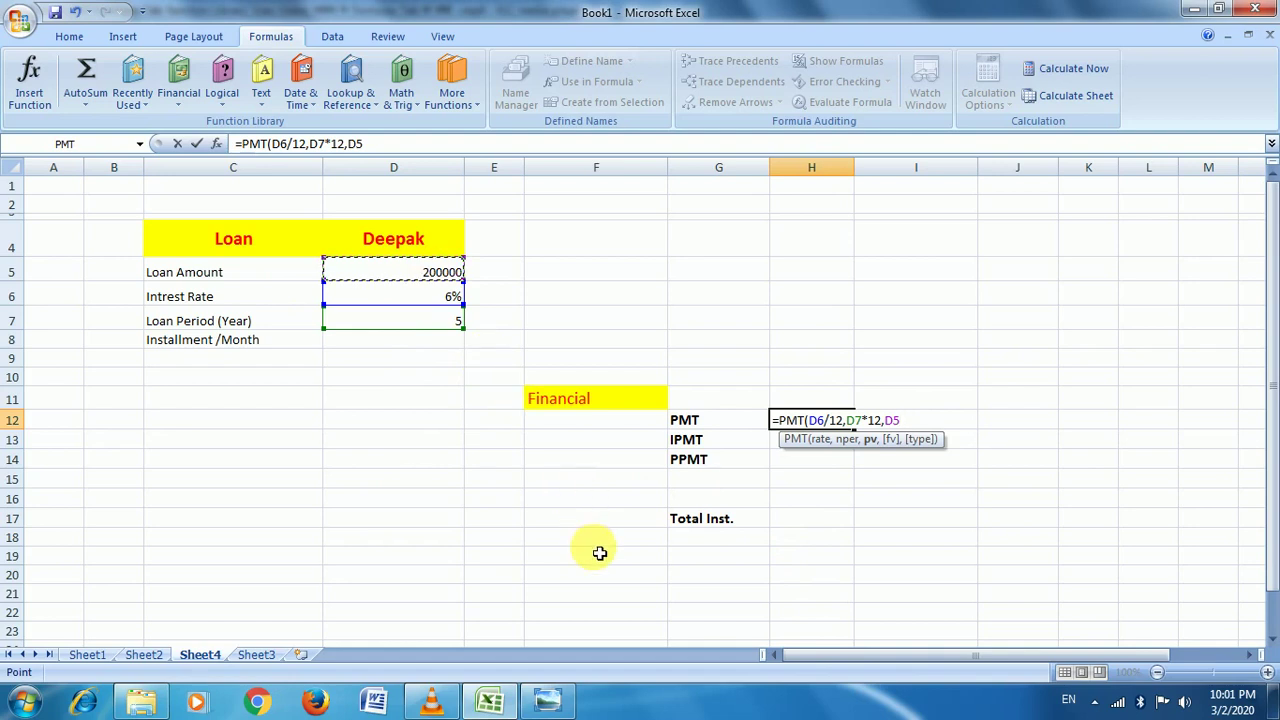
type(")")
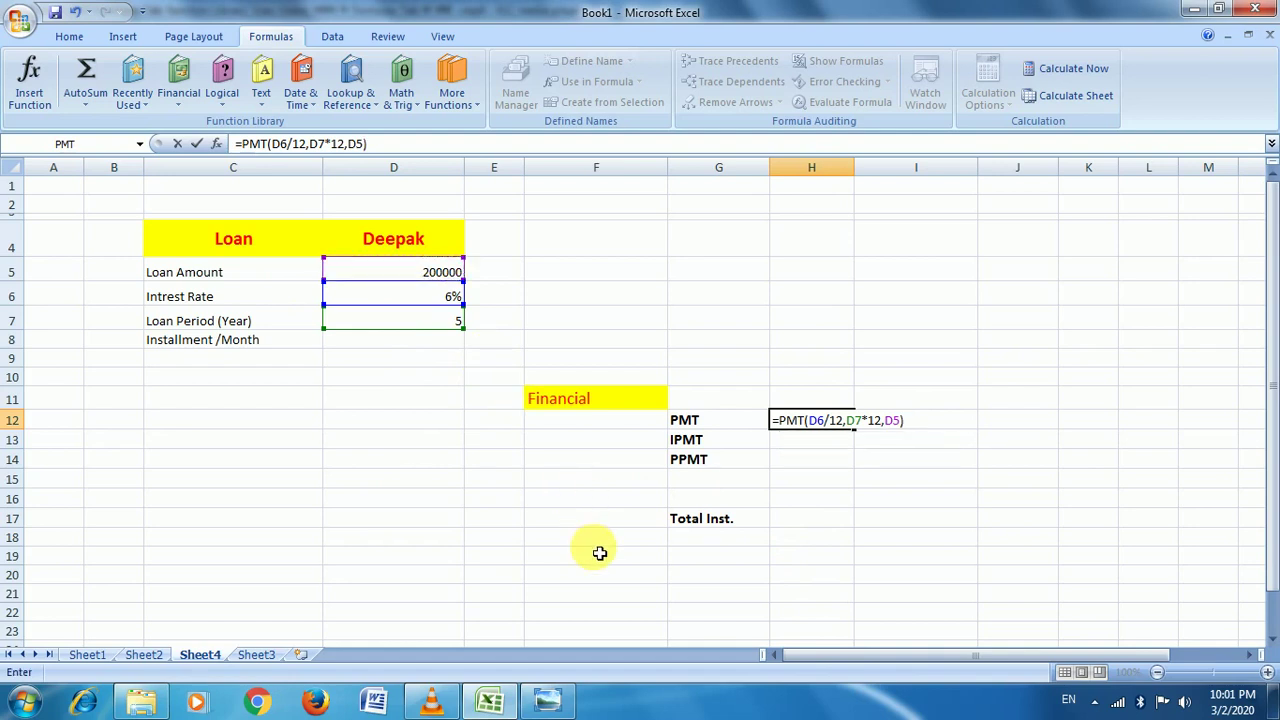
key("Return")
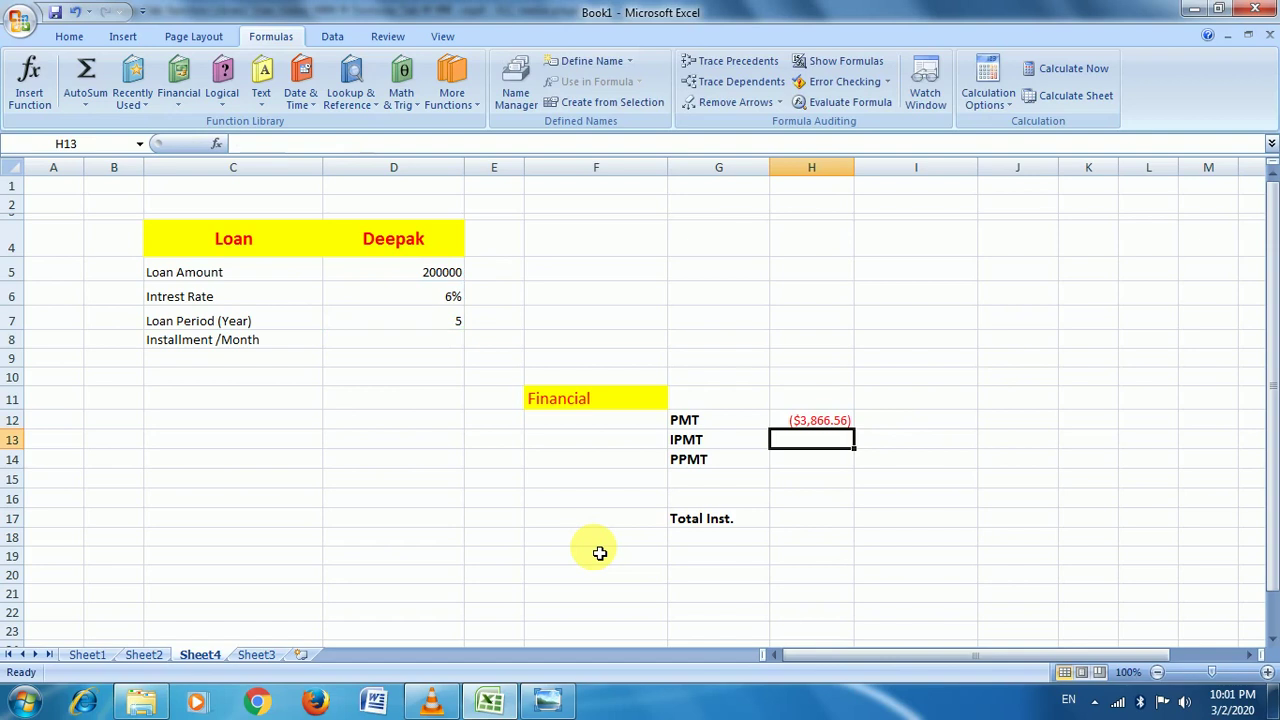
Step: Apply Accounting format to the ($3,866.56) installment in H12, then select H13
key("Up")
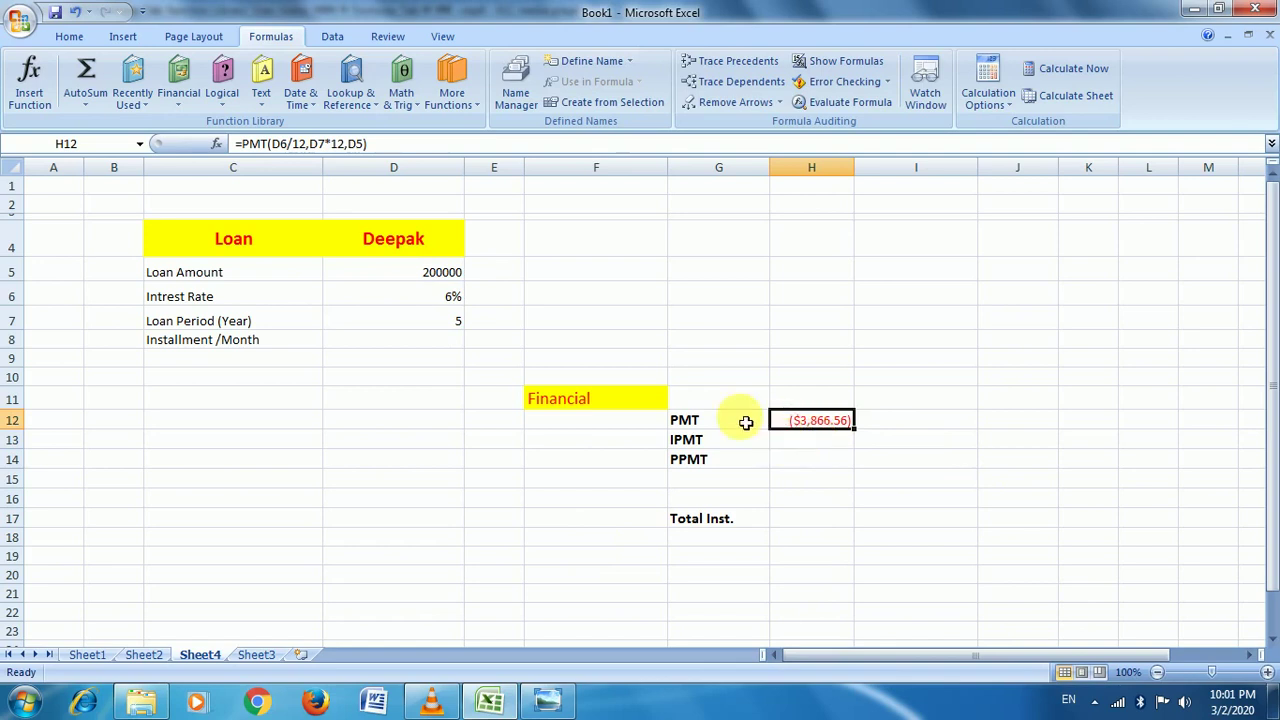
left_click(66, 37)
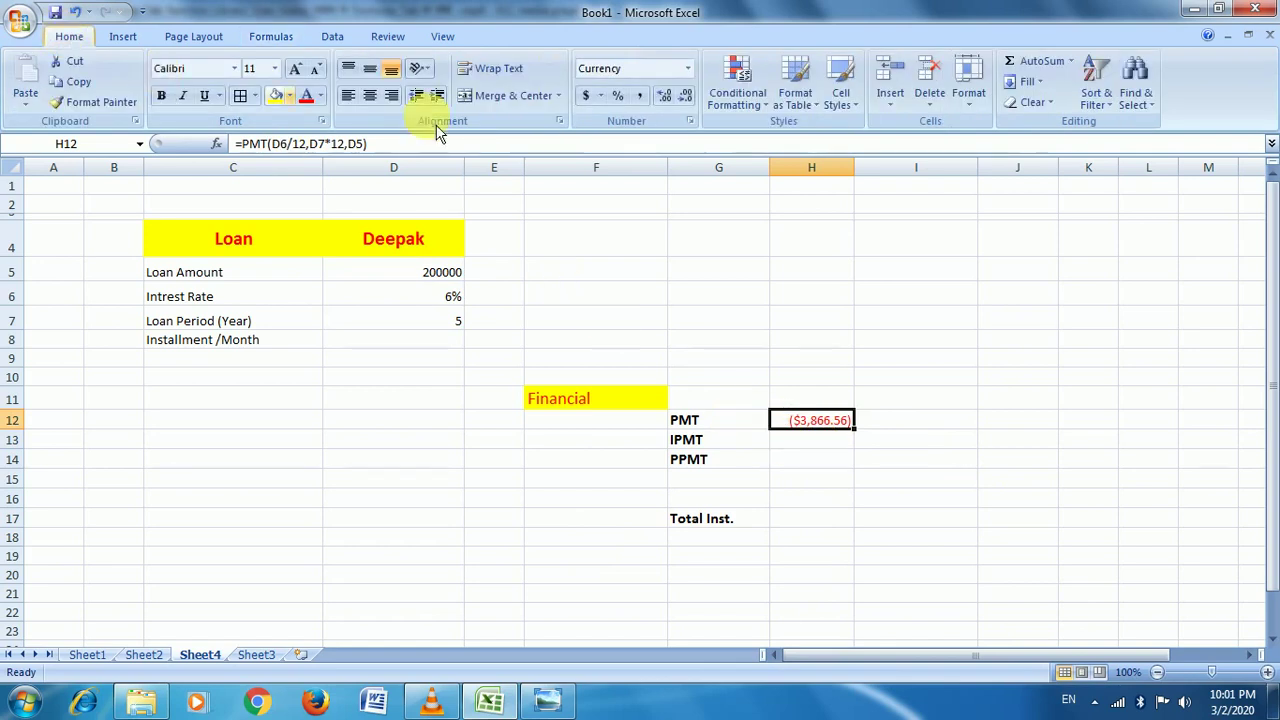
left_click(640, 97)
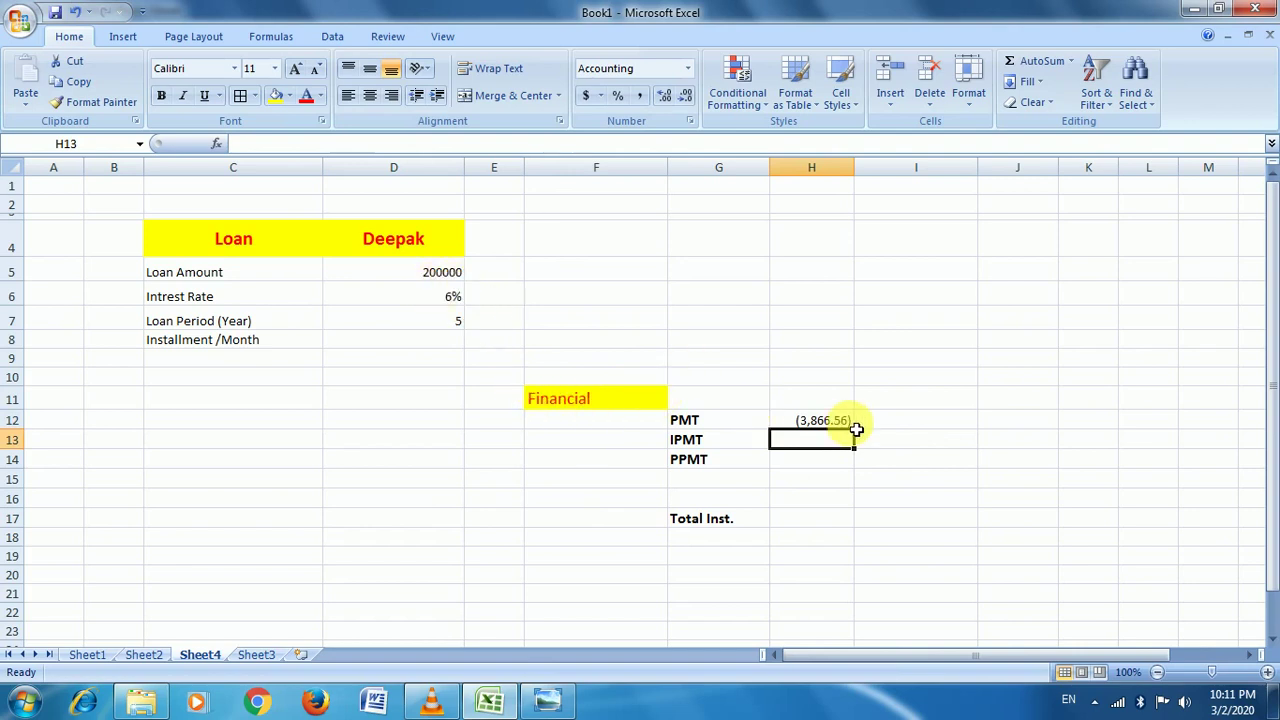
left_click(445, 300)
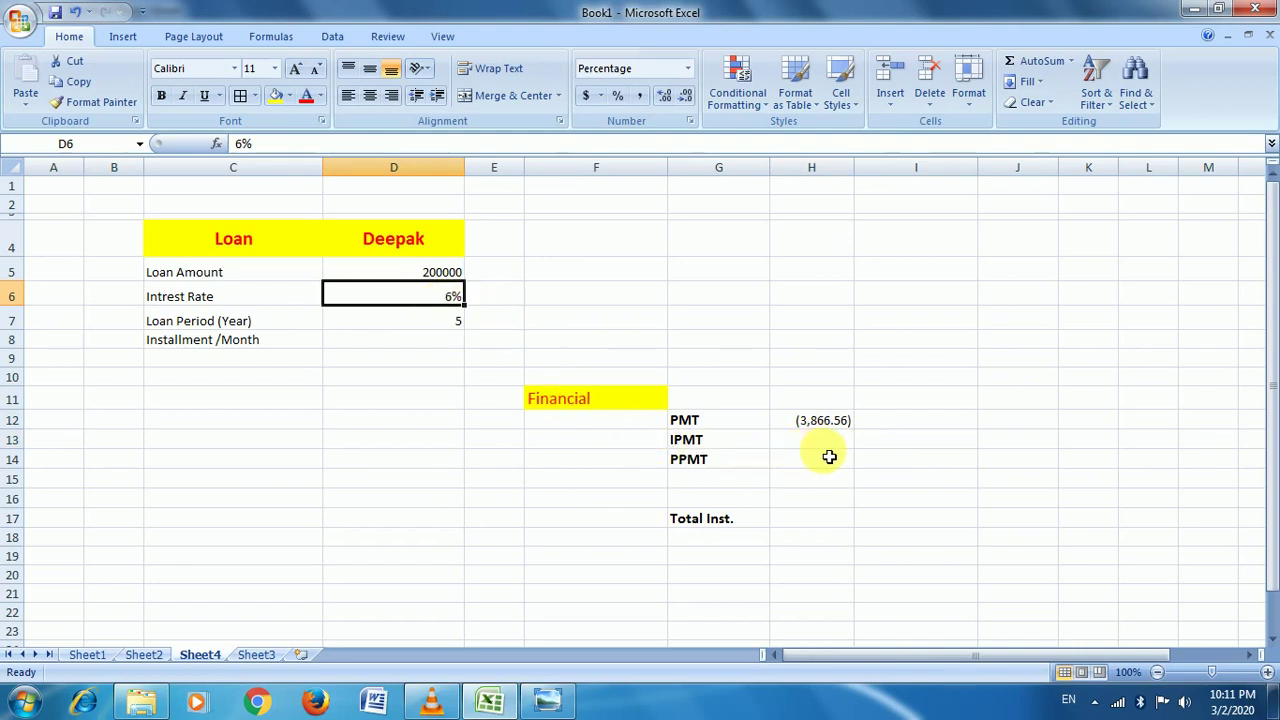
left_click(830, 443)
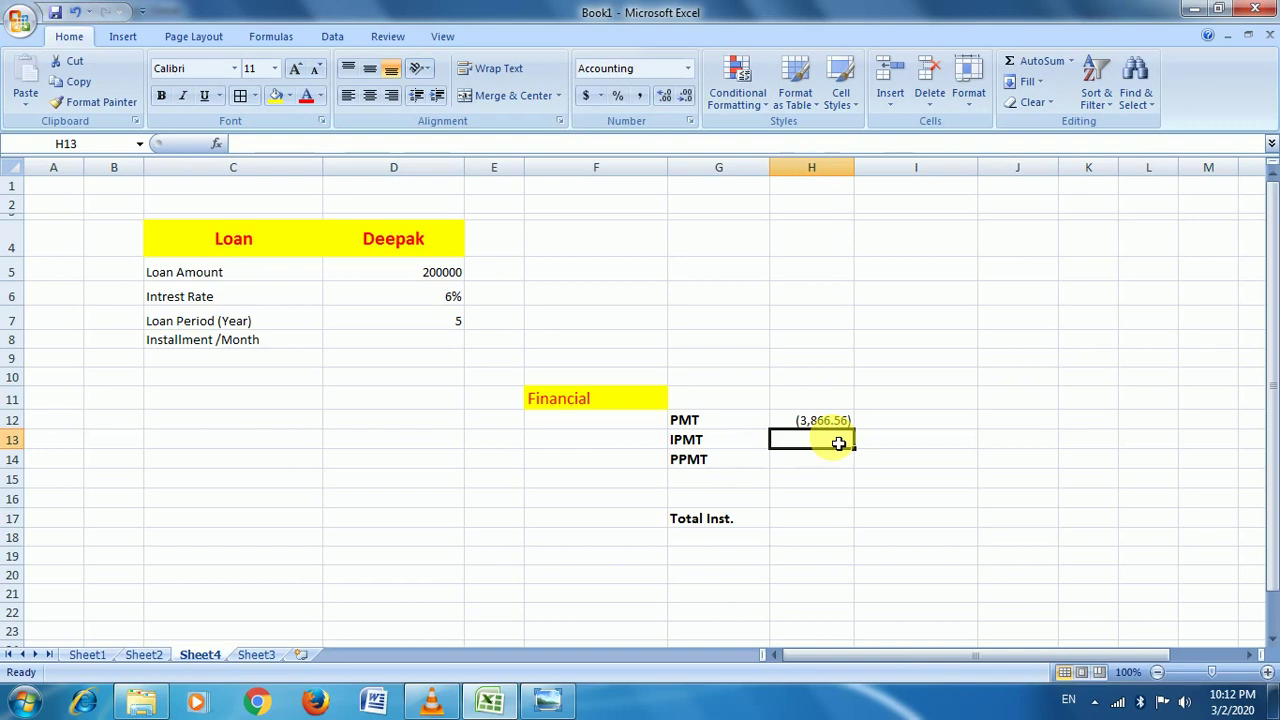
Step: Enter =IPMT(D6/12,1,D7*12,D5) in H13 for first-month interest of ($1,000.00)
type("=")
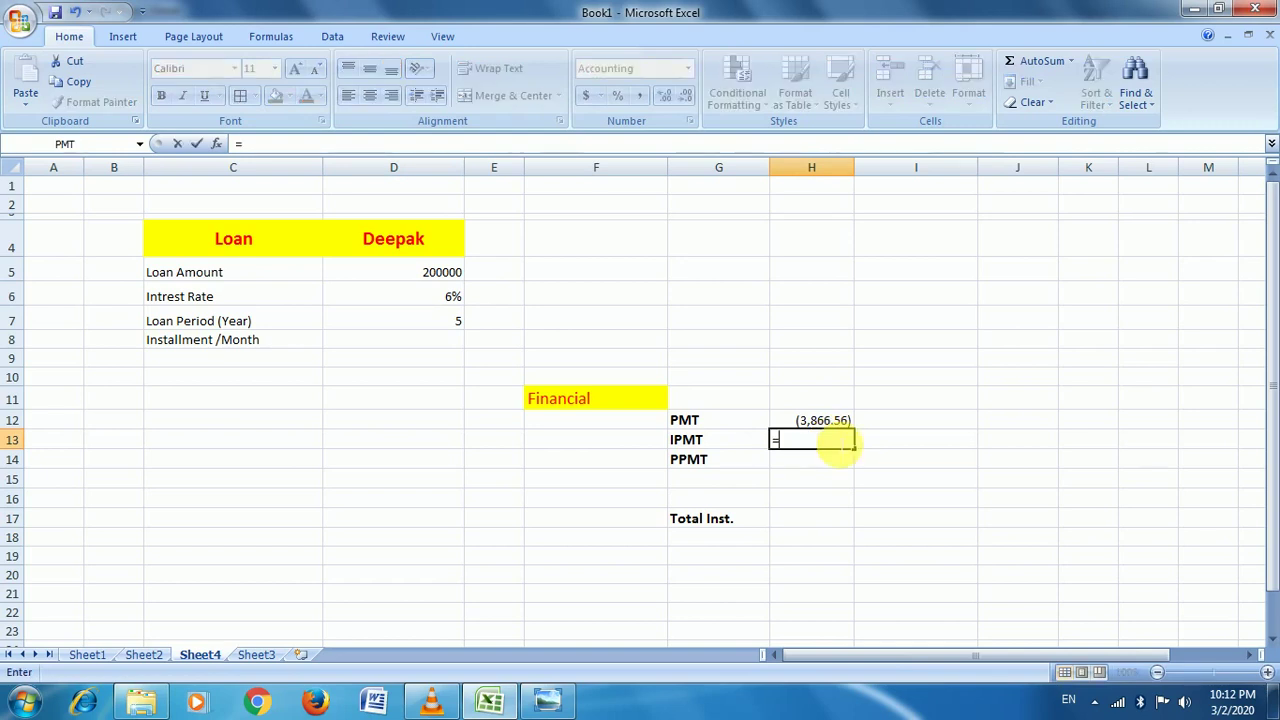
type("i")
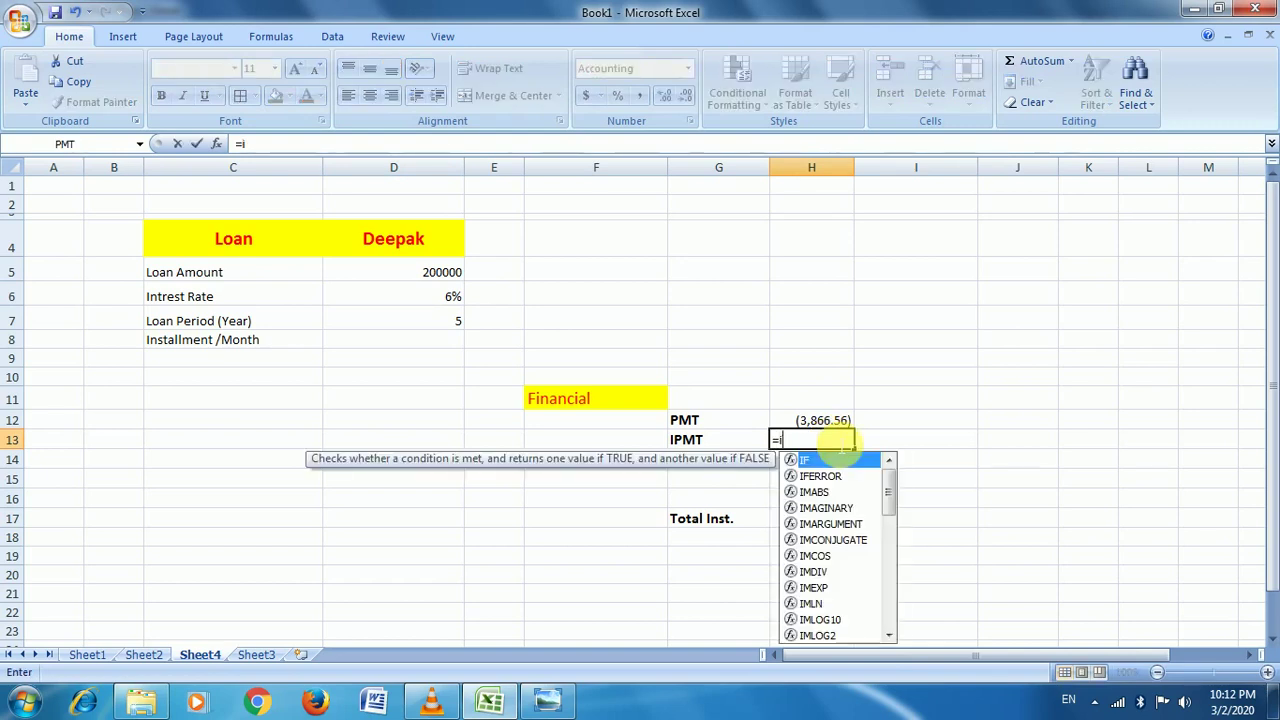
type("pmt")
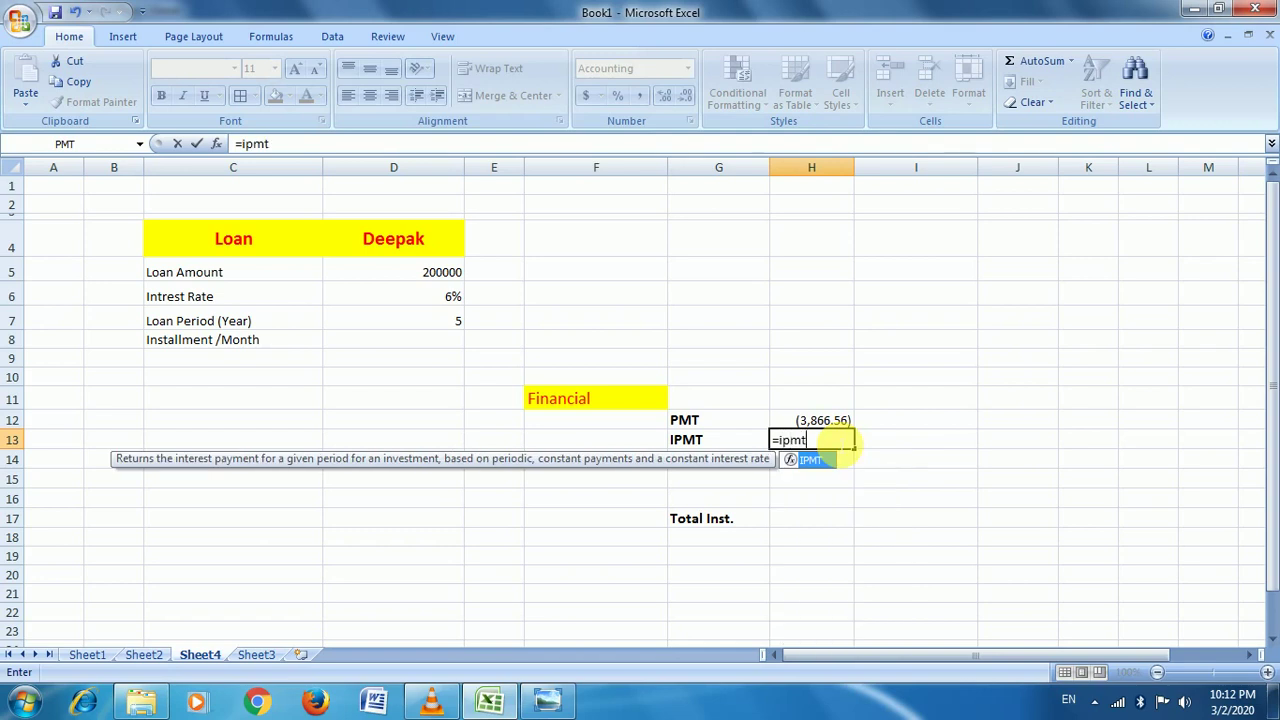
key("Tab")
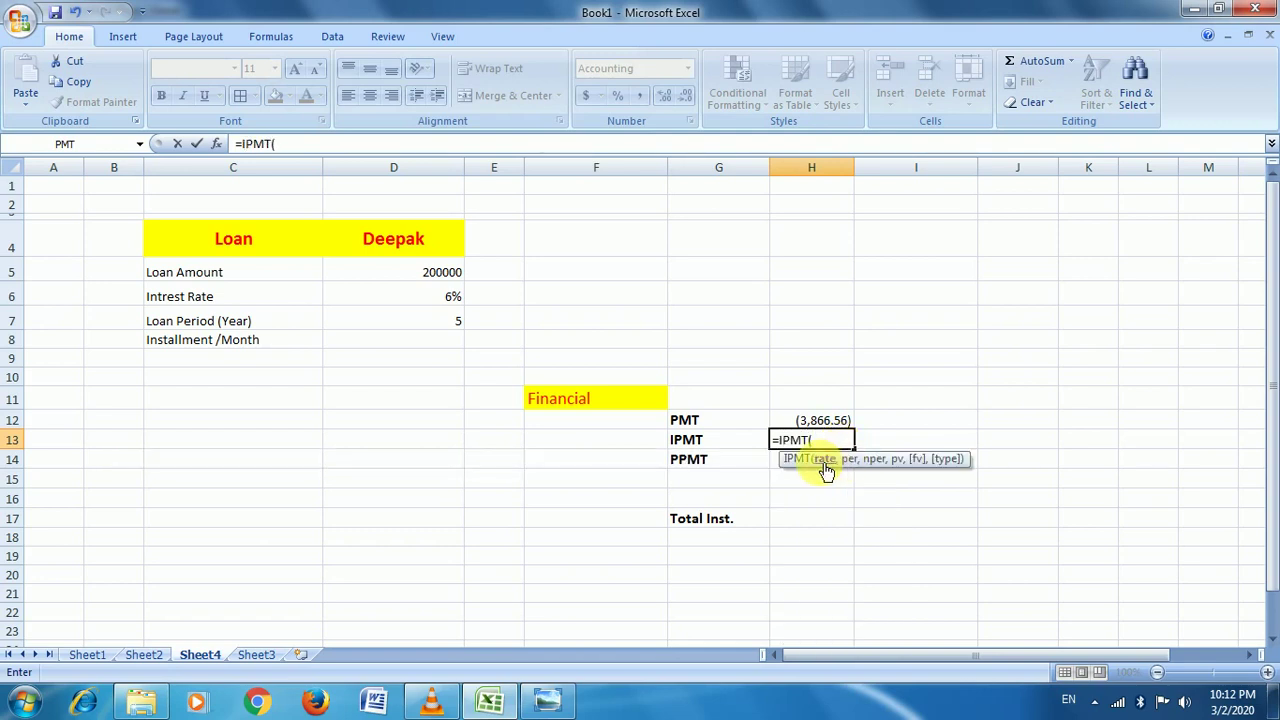
left_click(452, 300)
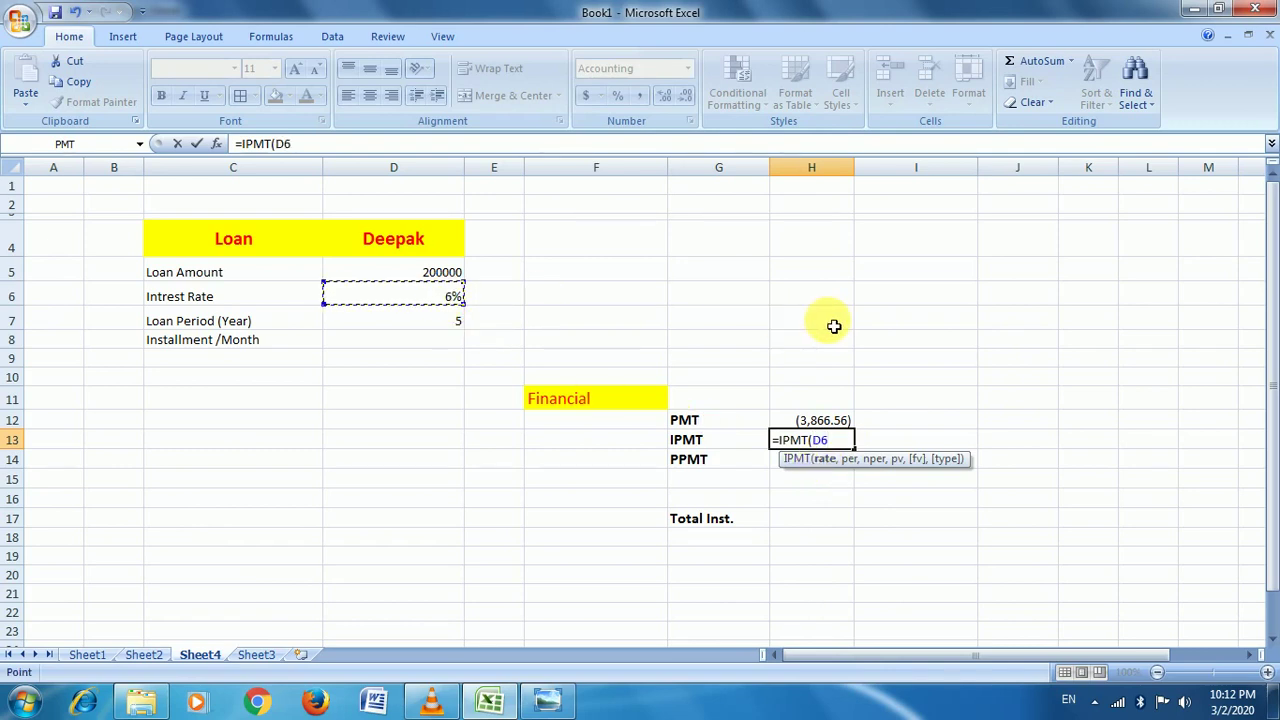
type("/")
type("12,")
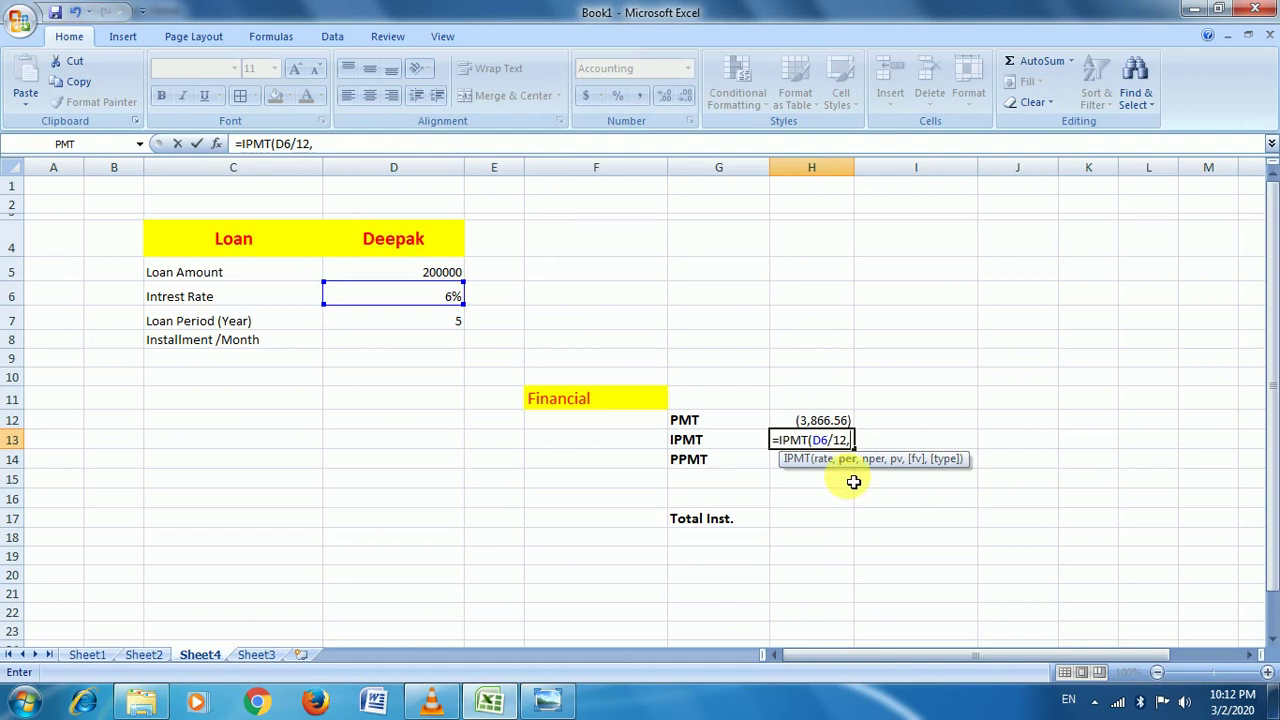
type("1")
type(",")
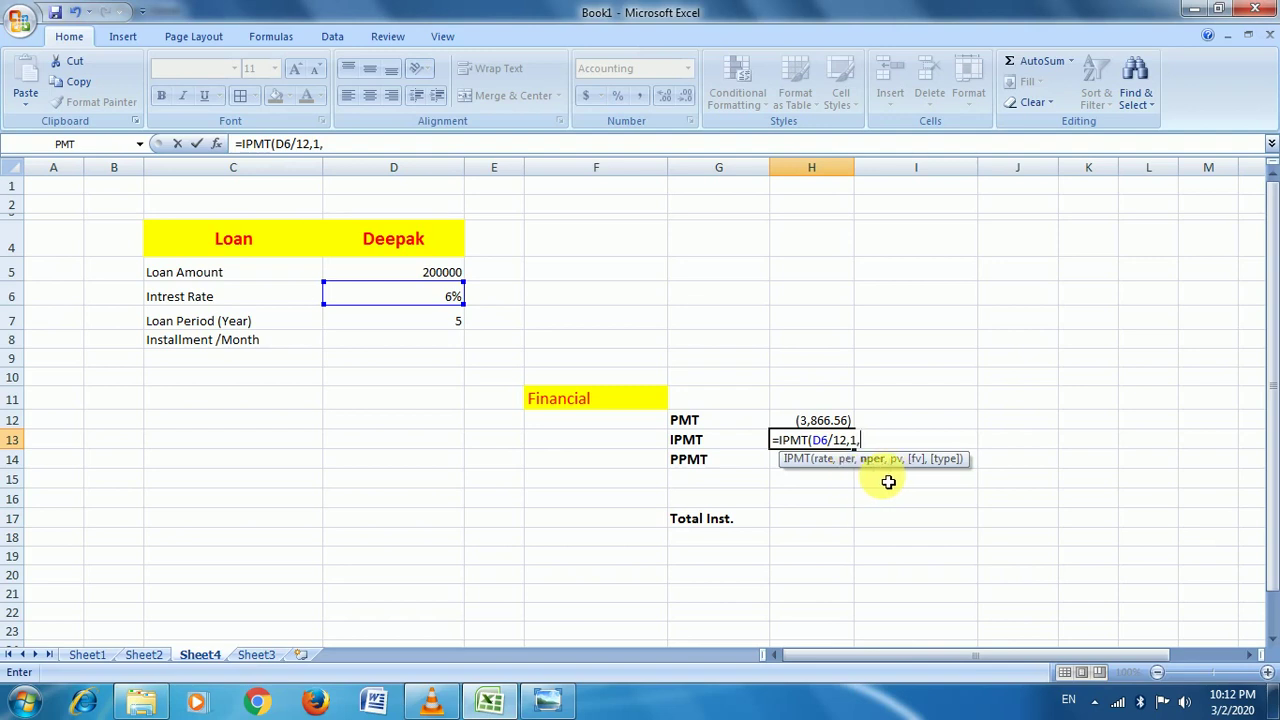
left_click(429, 322)
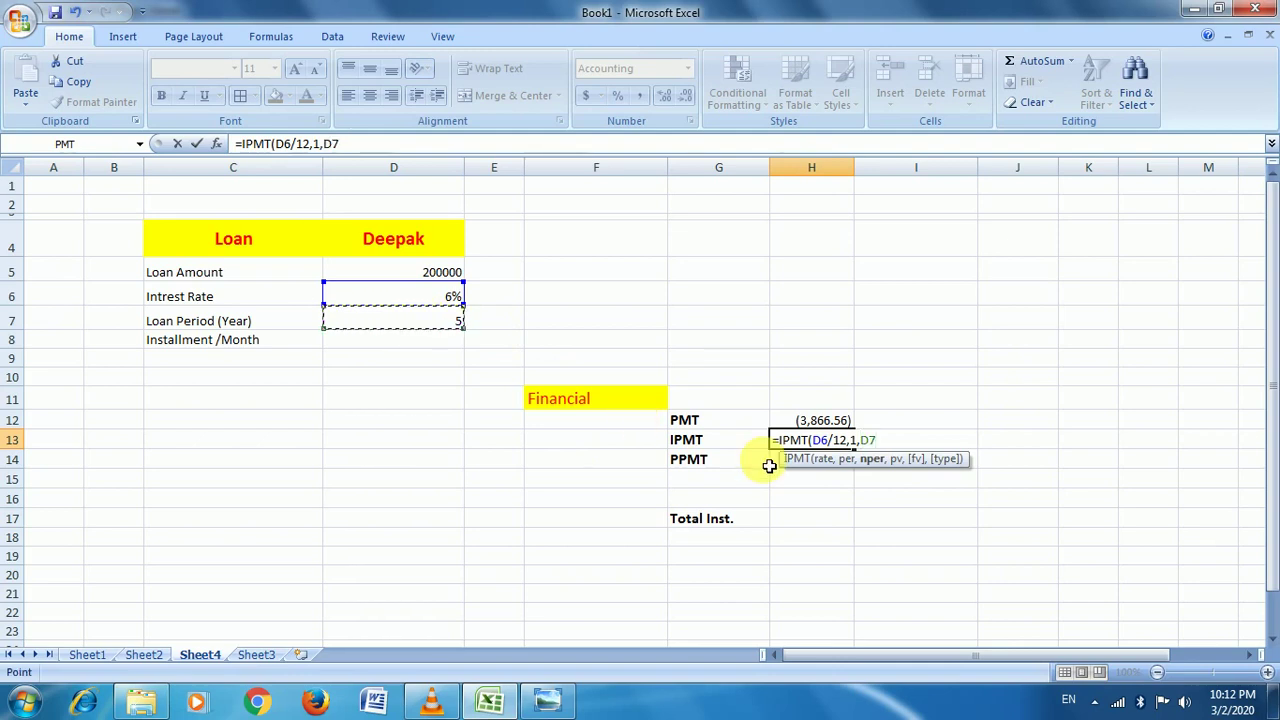
type("*12")
type(",")
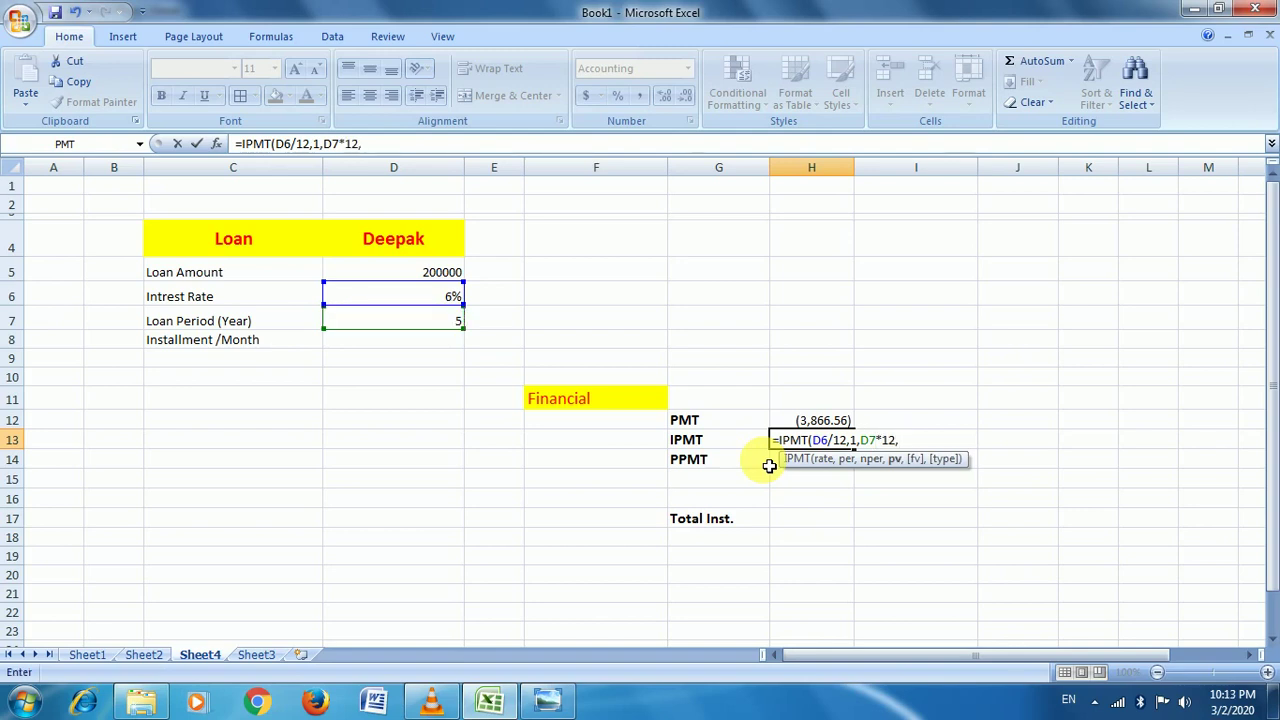
left_click(385, 270)
type(")")
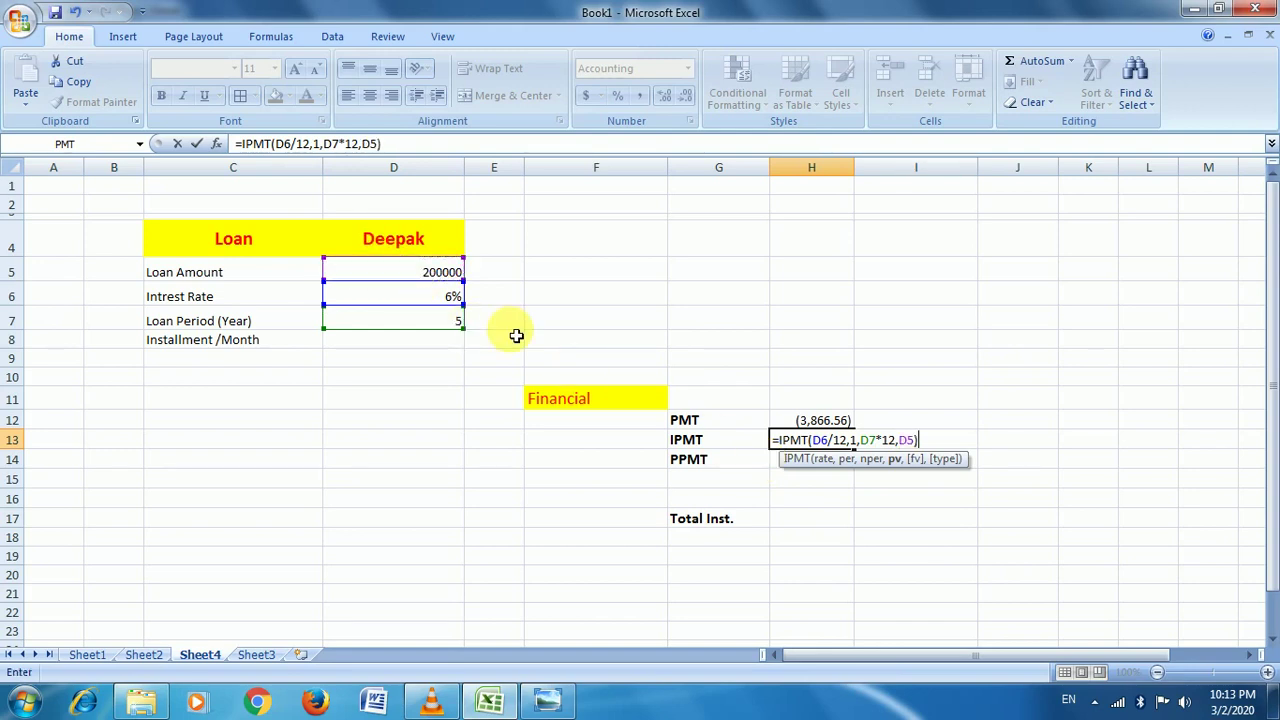
key("Return")
key("Up")
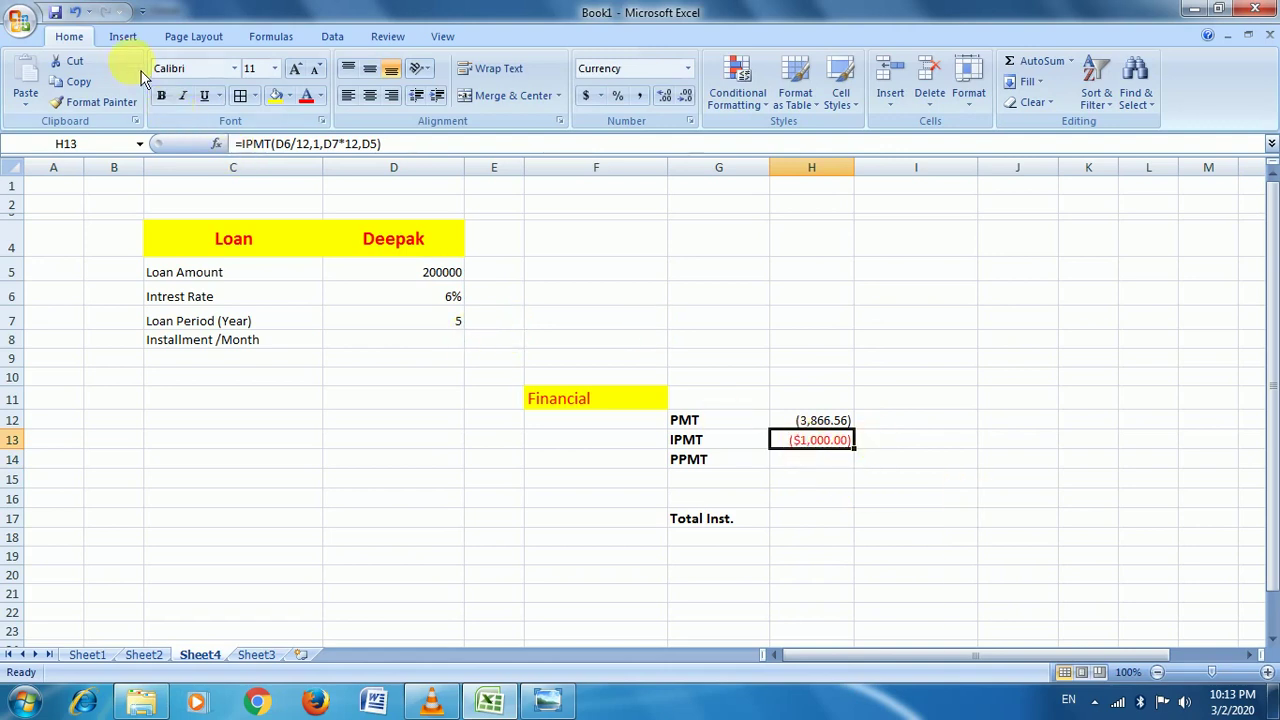
Step: Apply Accounting format to H13 so it reads (1,000.00), then select H14
left_click(639, 95)
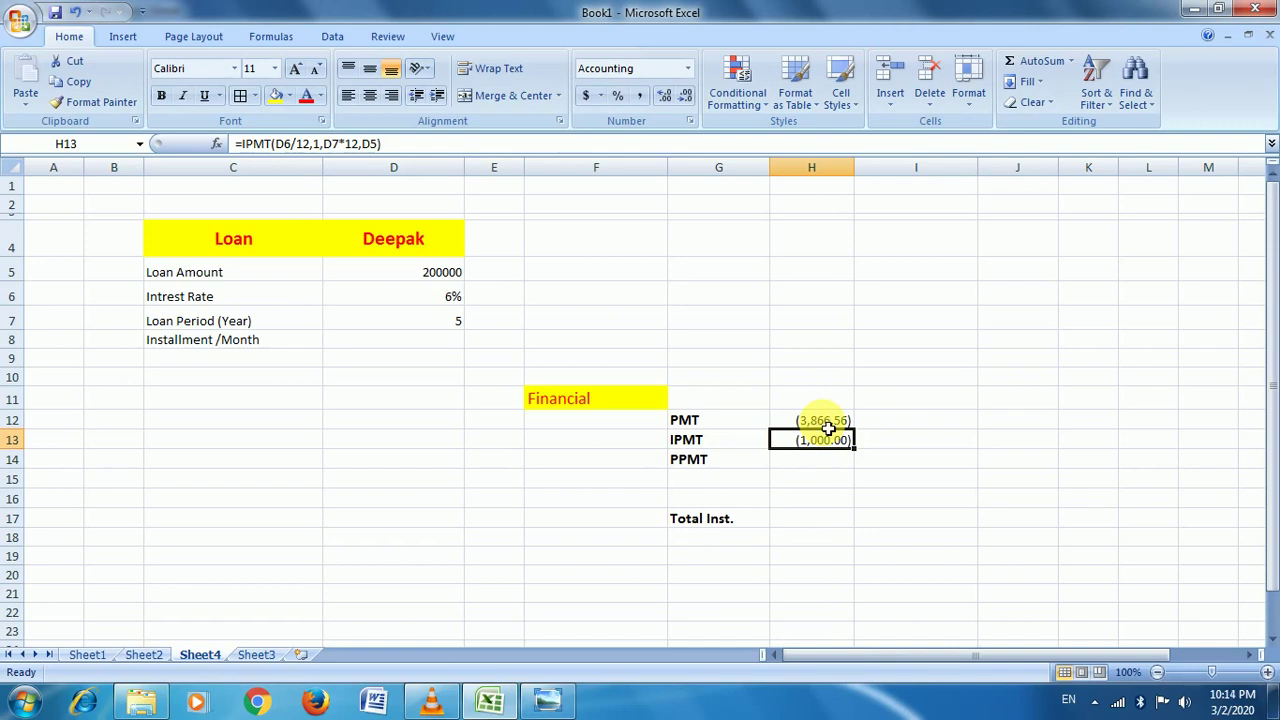
left_click(828, 466)
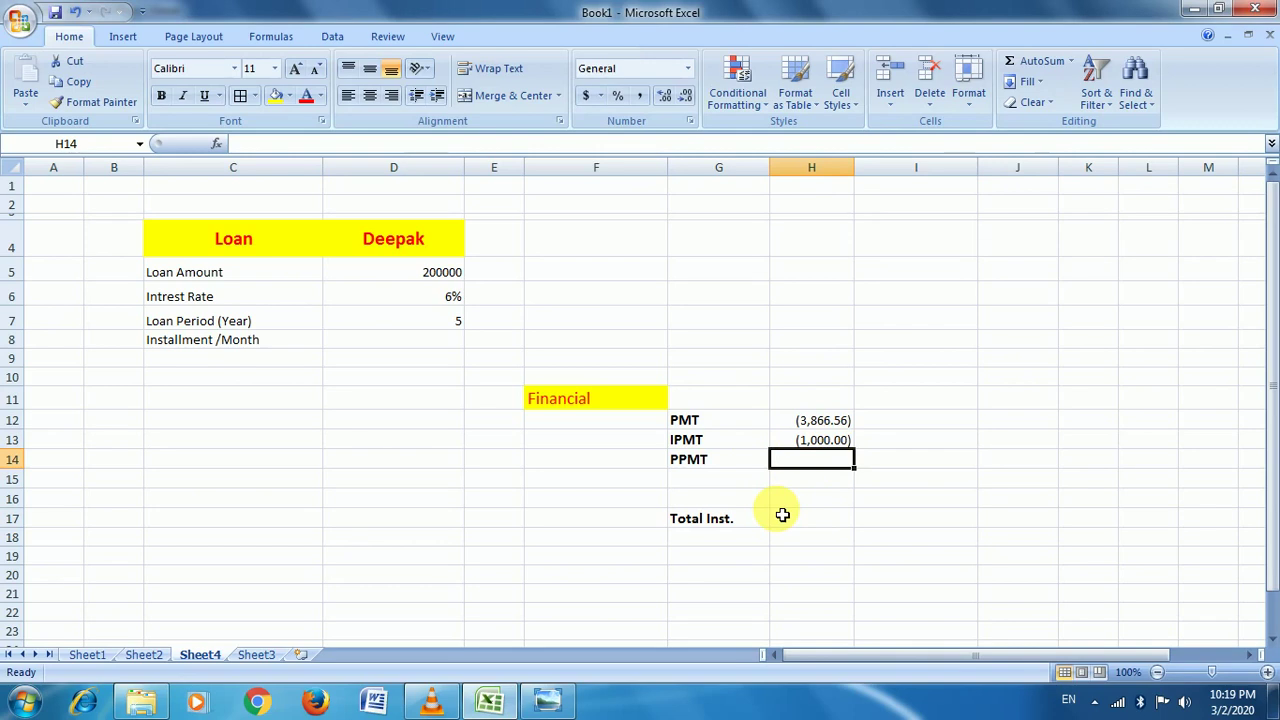
Step: Enter =PPMT(D6/12,1,D7*12,D5) in H14 for first-month principal of ($2,866.56)
type("=")
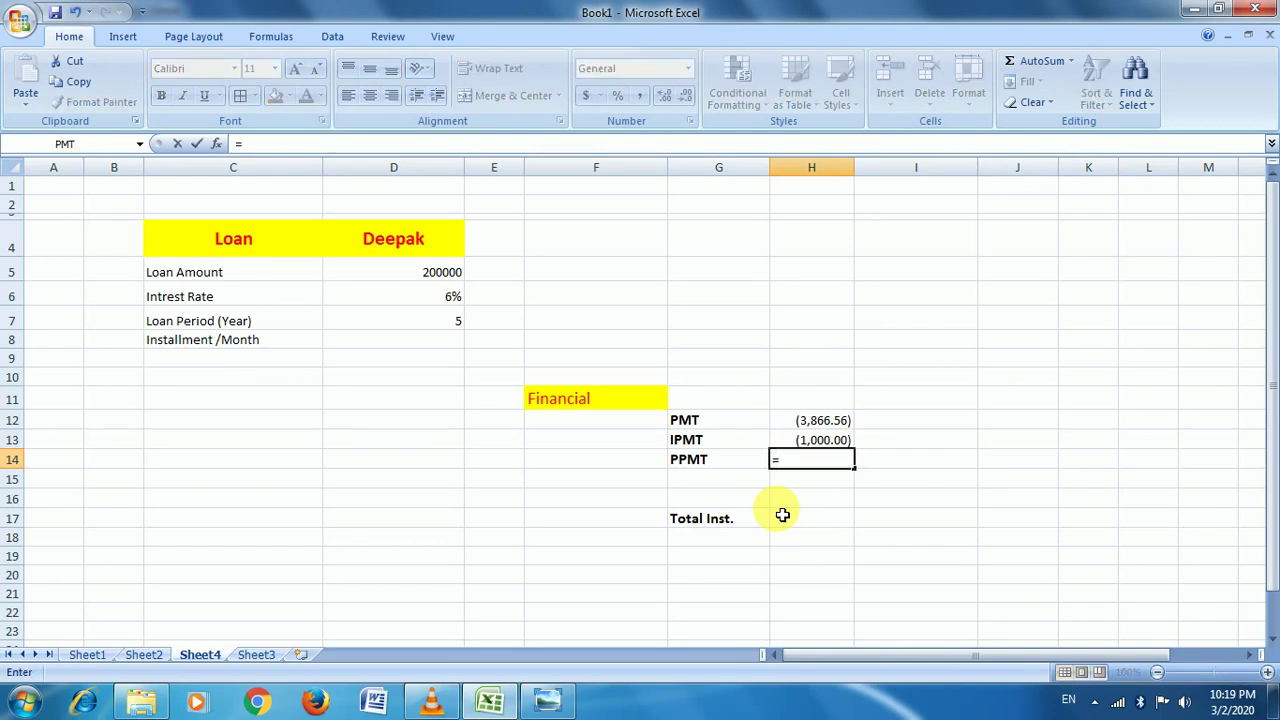
type("p")
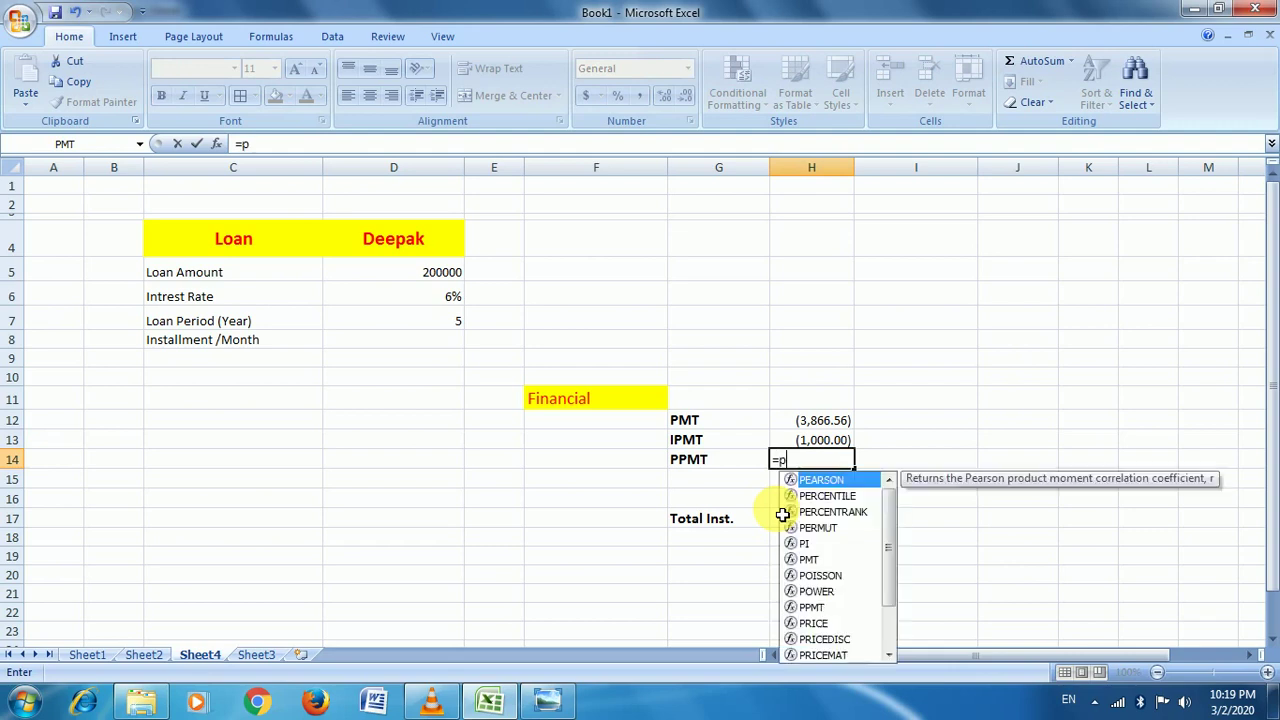
type("pmt")
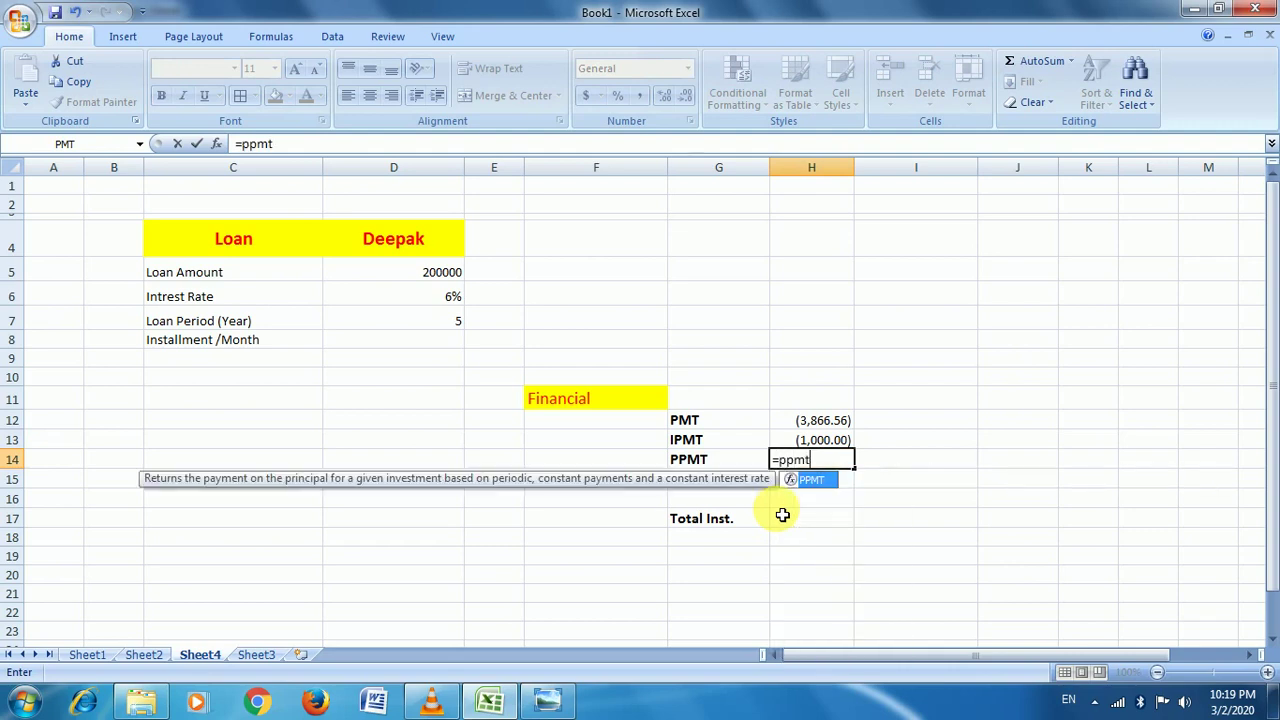
key("Tab")
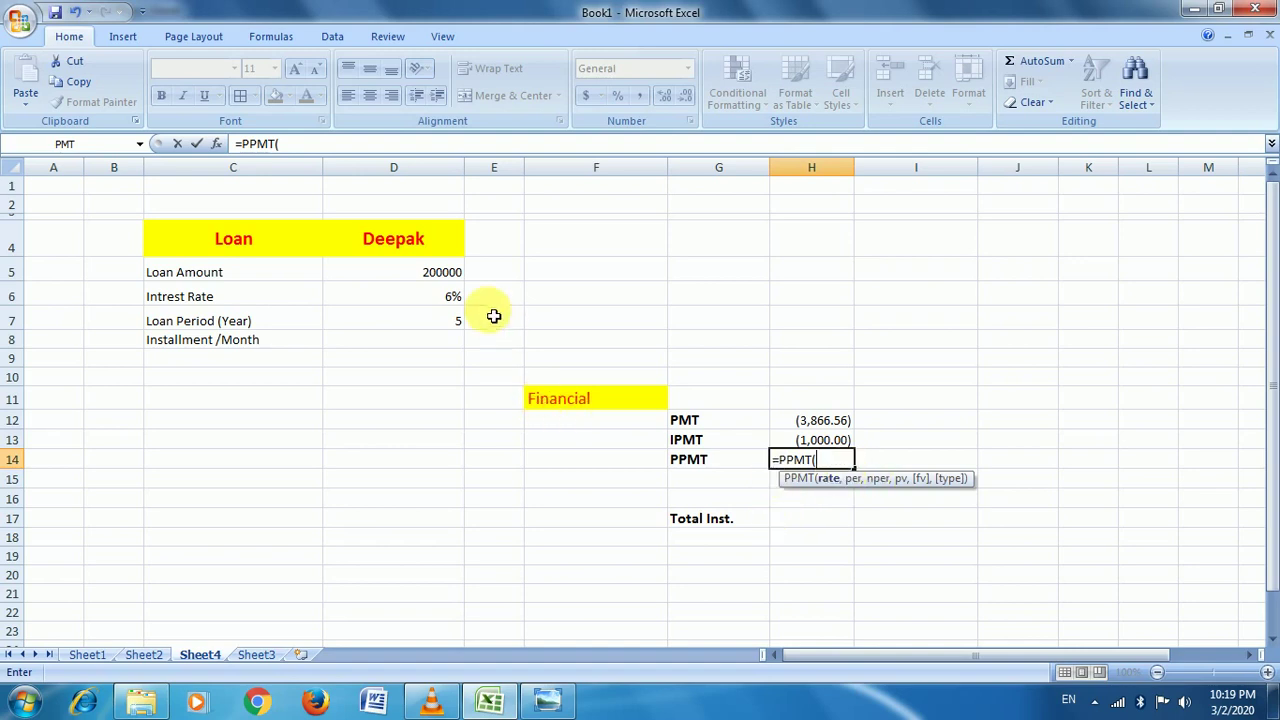
left_click(451, 294)
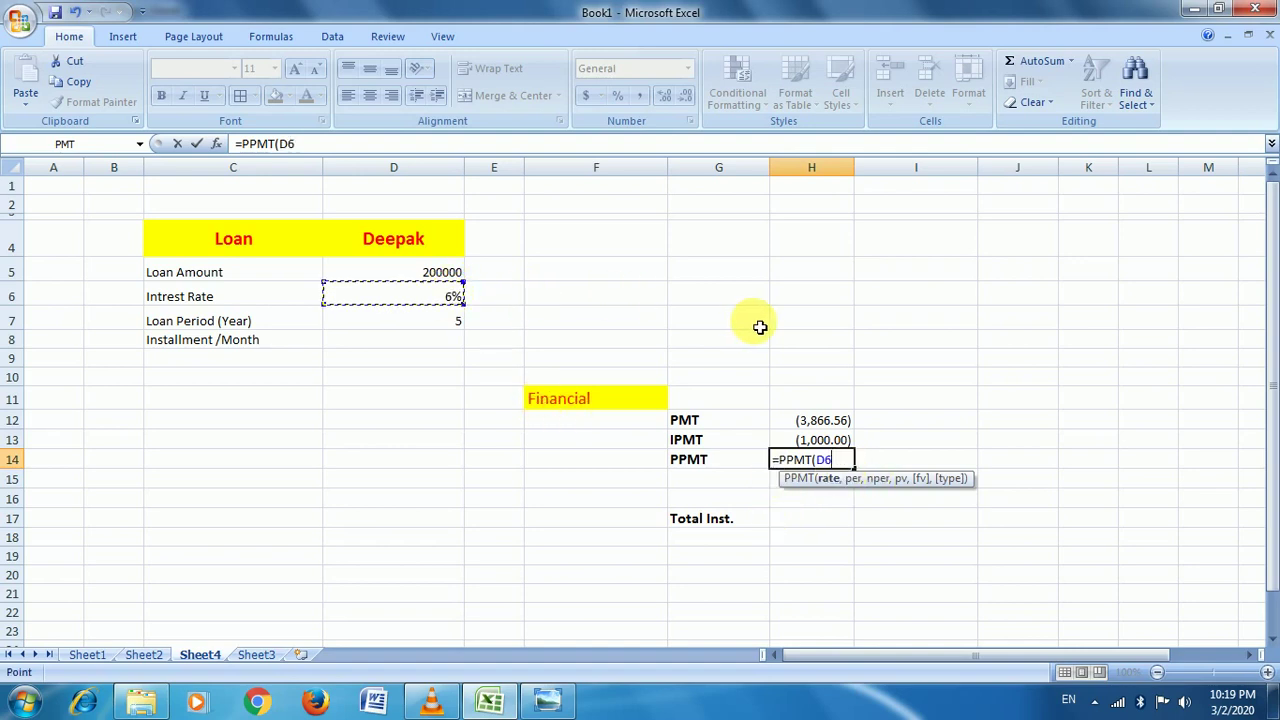
type("/")
type("12")
type(",")
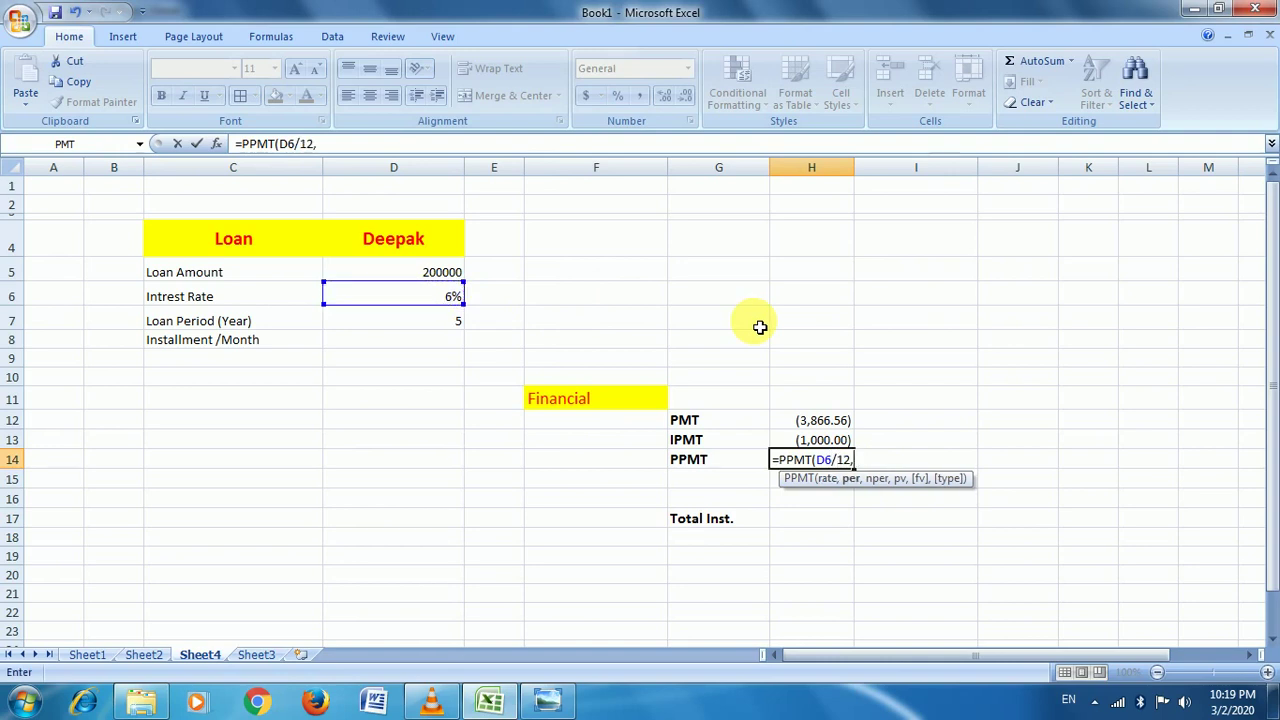
type("1,")
left_click(451, 328)
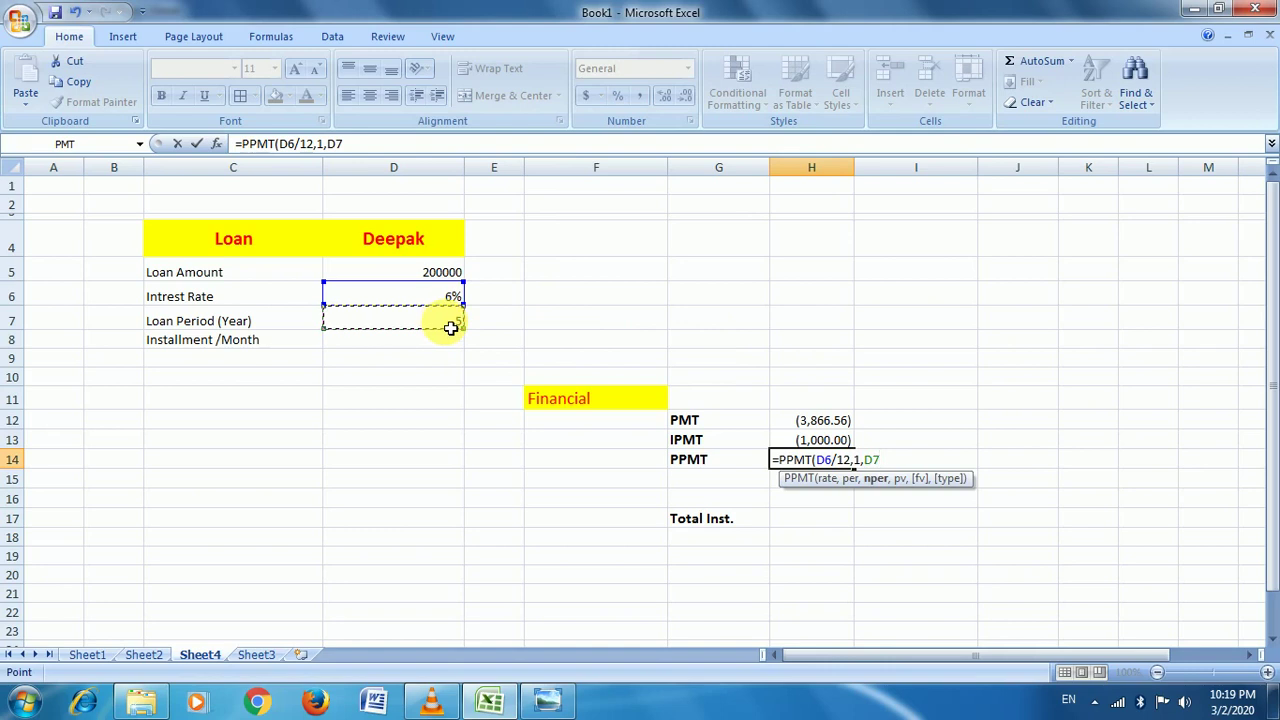
type("*")
type("12")
type(",")
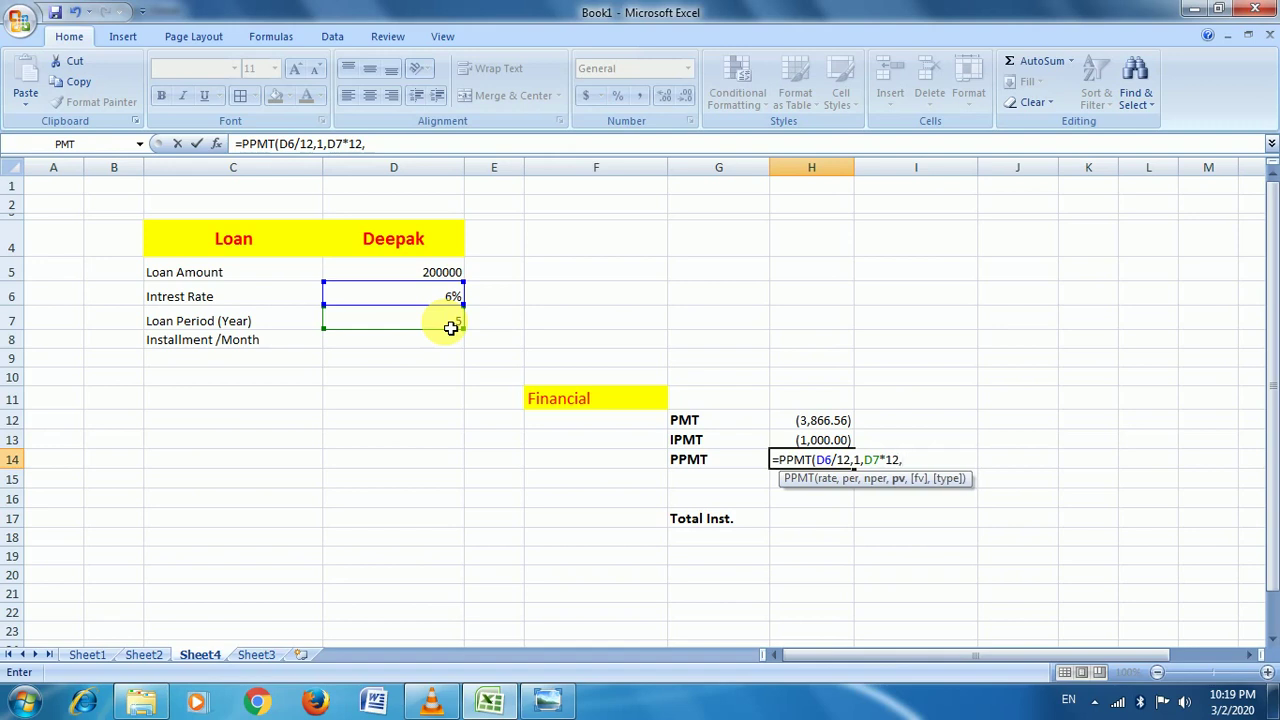
left_click(426, 272)
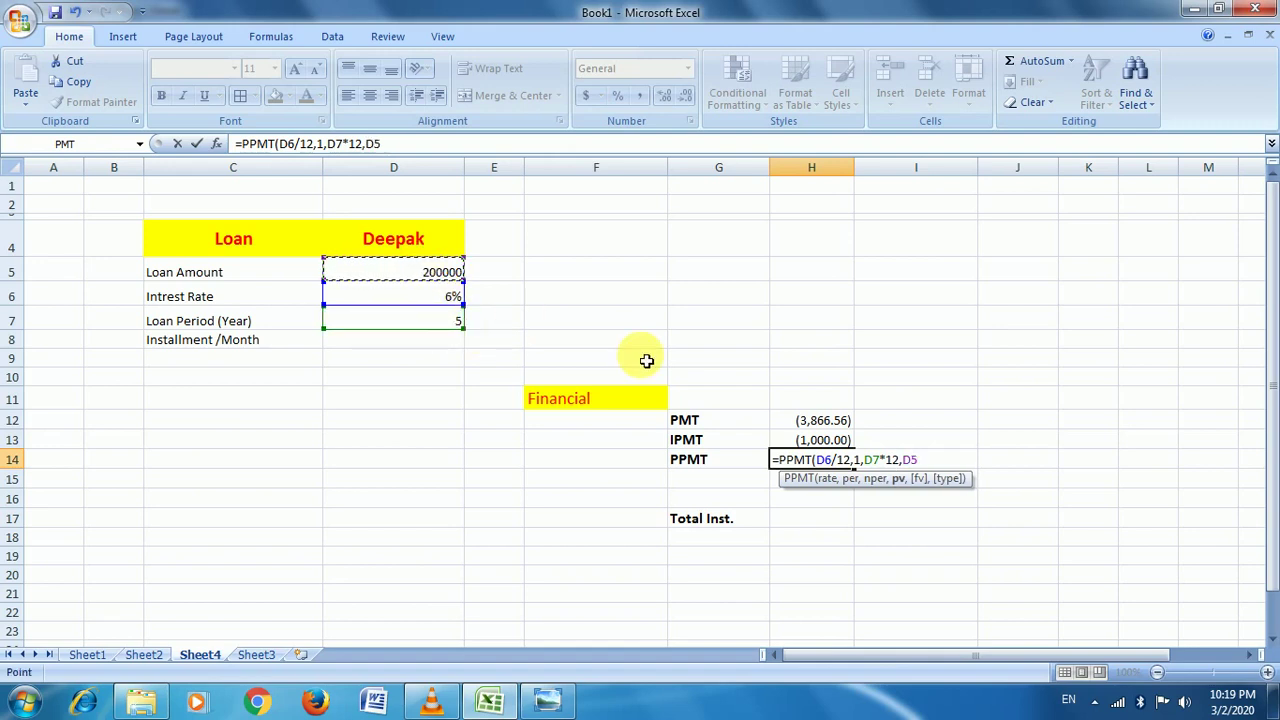
type(")")
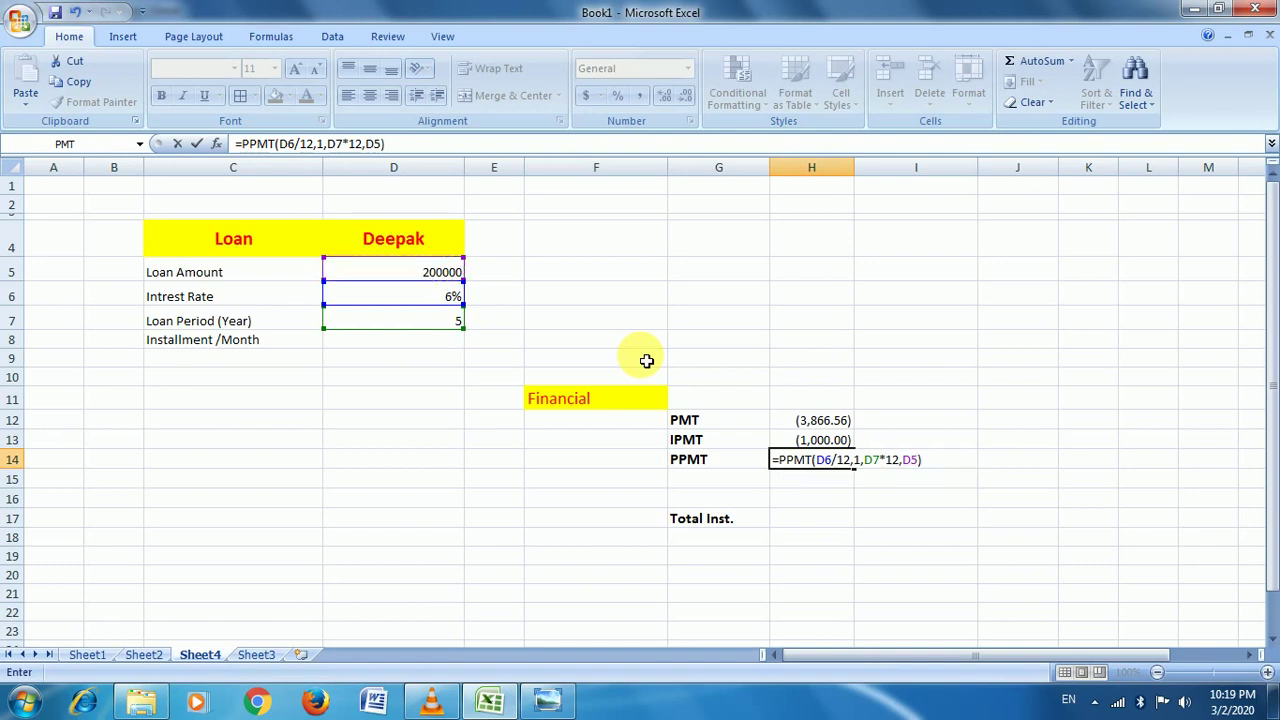
key("Return")
key("Up")
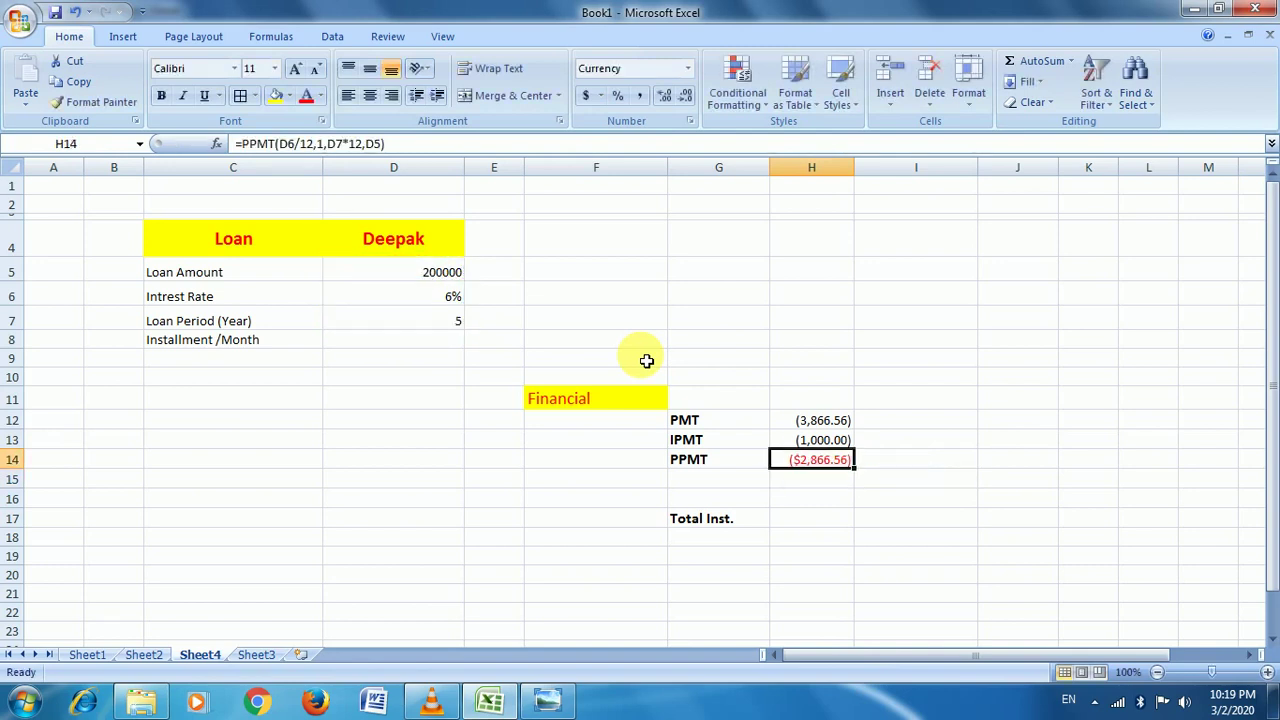
Step: Apply Comma Style to H14 so the principal reads (2,866.56)
left_click(645, 100)
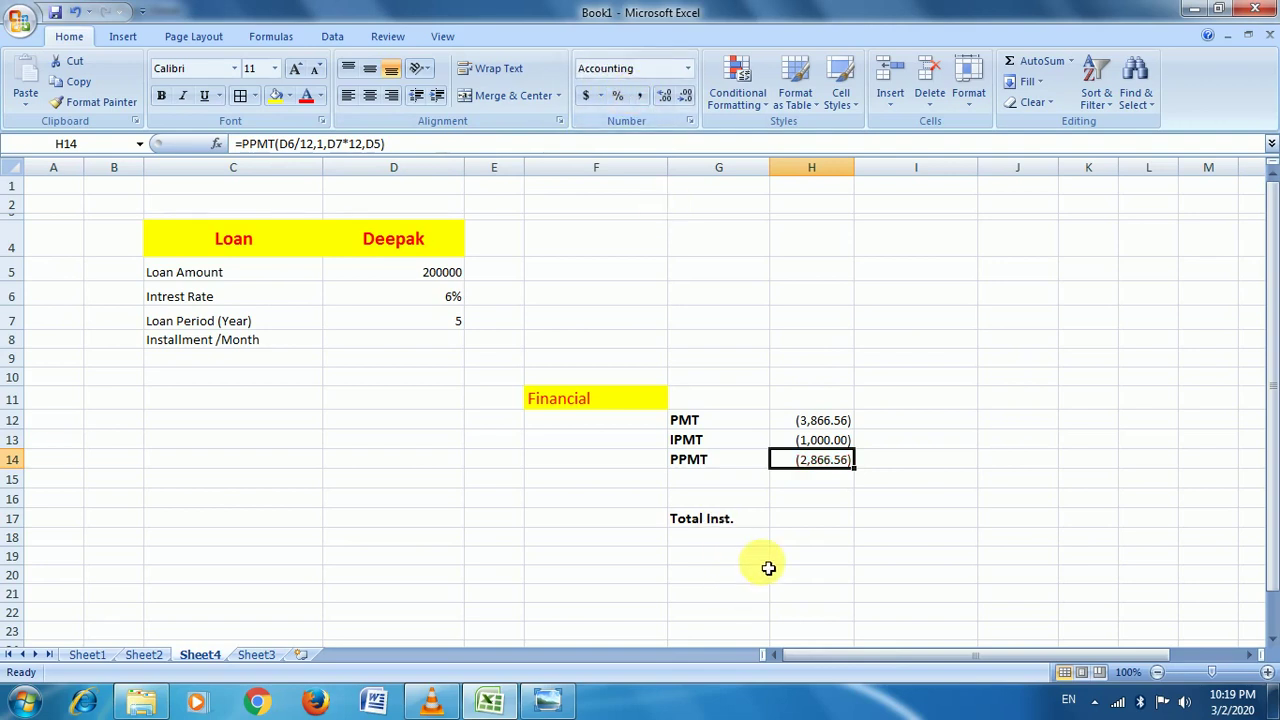